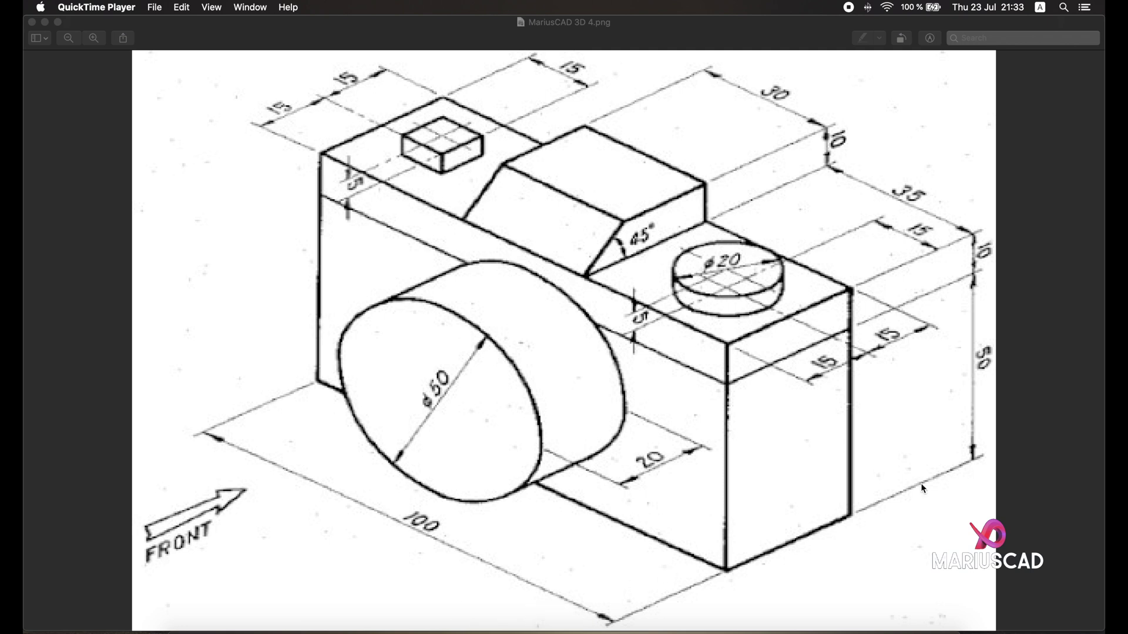
With Ortho on, start the body outline with a 100-unit edge and a 30-unit edge
left_click(44, 23)
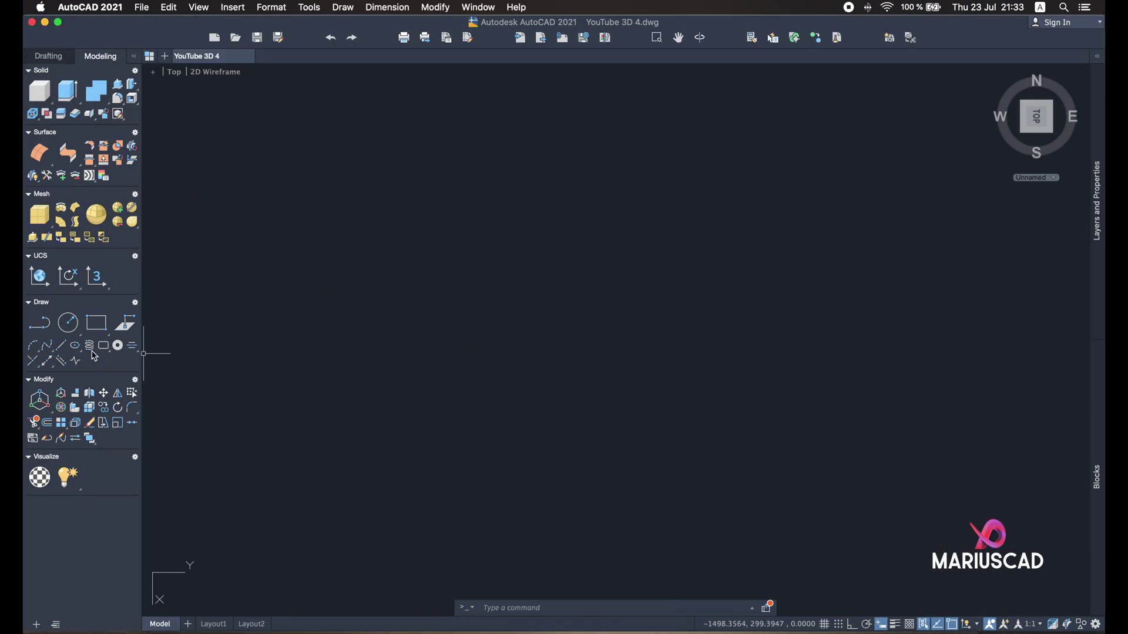
left_click(125, 322)
left_click(428, 179)
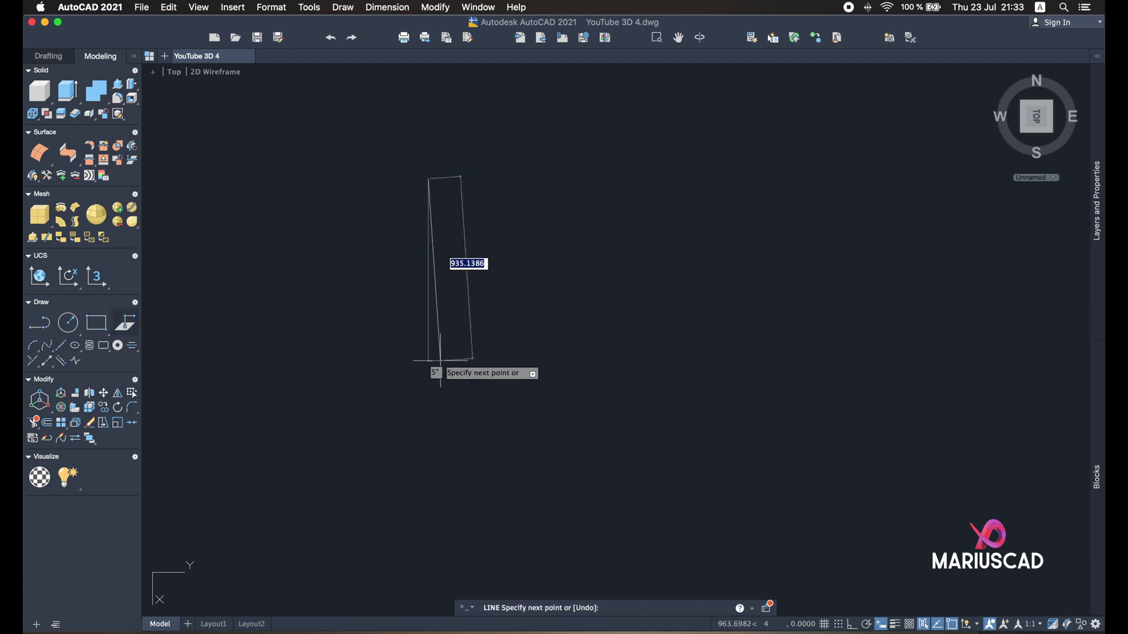
left_click(853, 624)
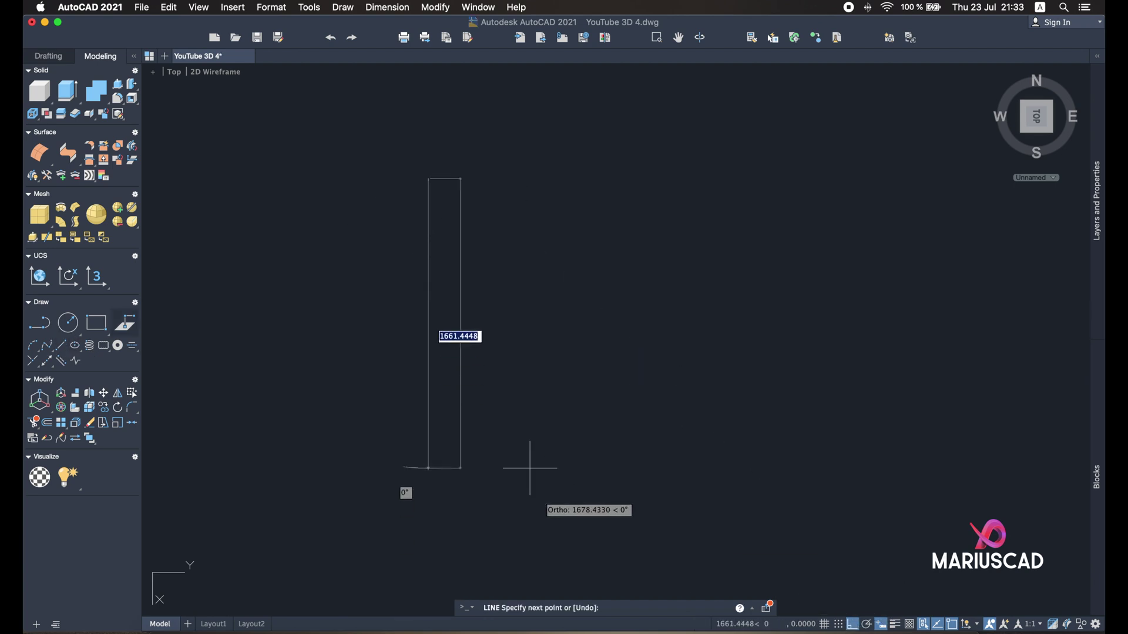
type("10")
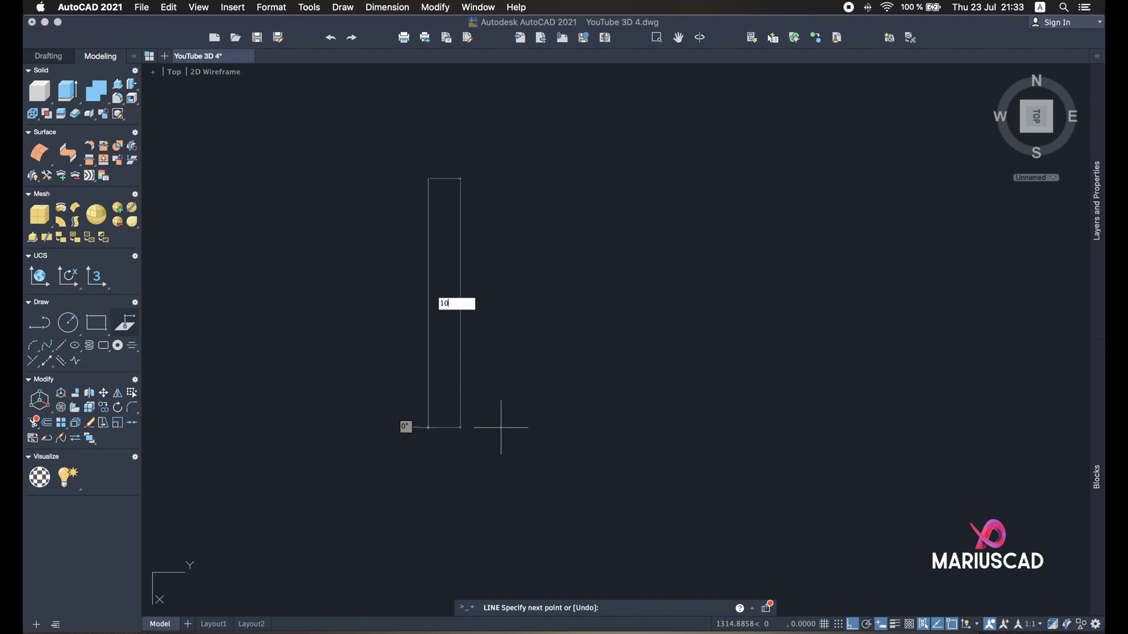
type("0")
key("Return")
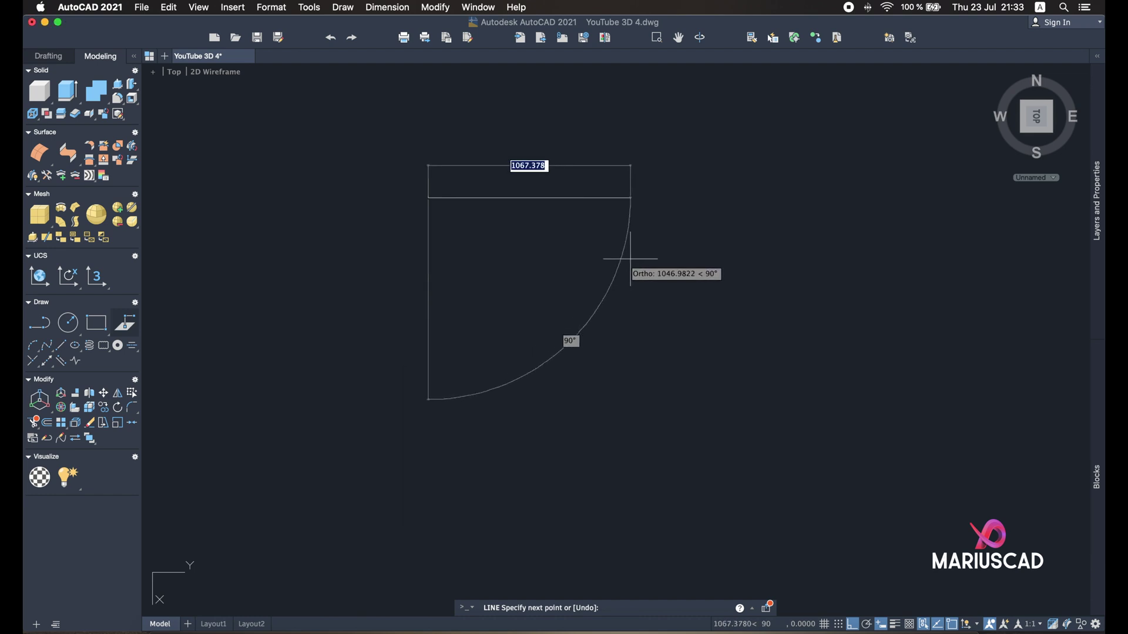
type("30")
key("Return")
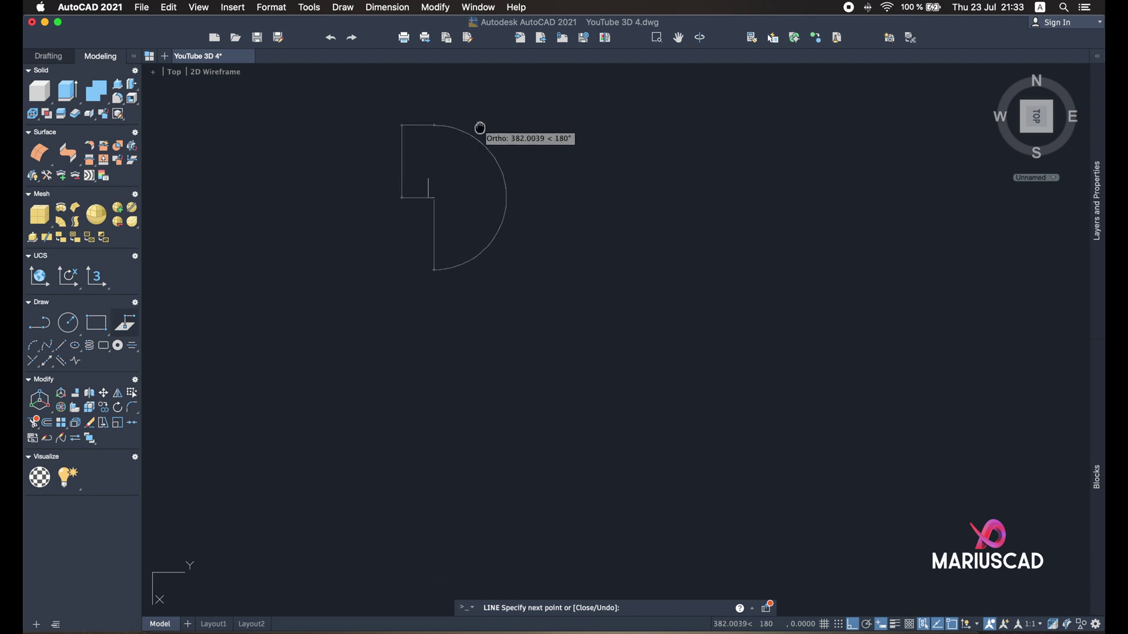
Add the second 100-unit edge and close the outline at its starting corner
scroll(478, 240, "down", 2)
scroll(469, 252, "up", 7)
mouse_move(458, 282)
middle_mouse_down()
mouse_move(697, 111)
mouse_move(628, 207)
middle_mouse_up()
type("100")
key("Return")
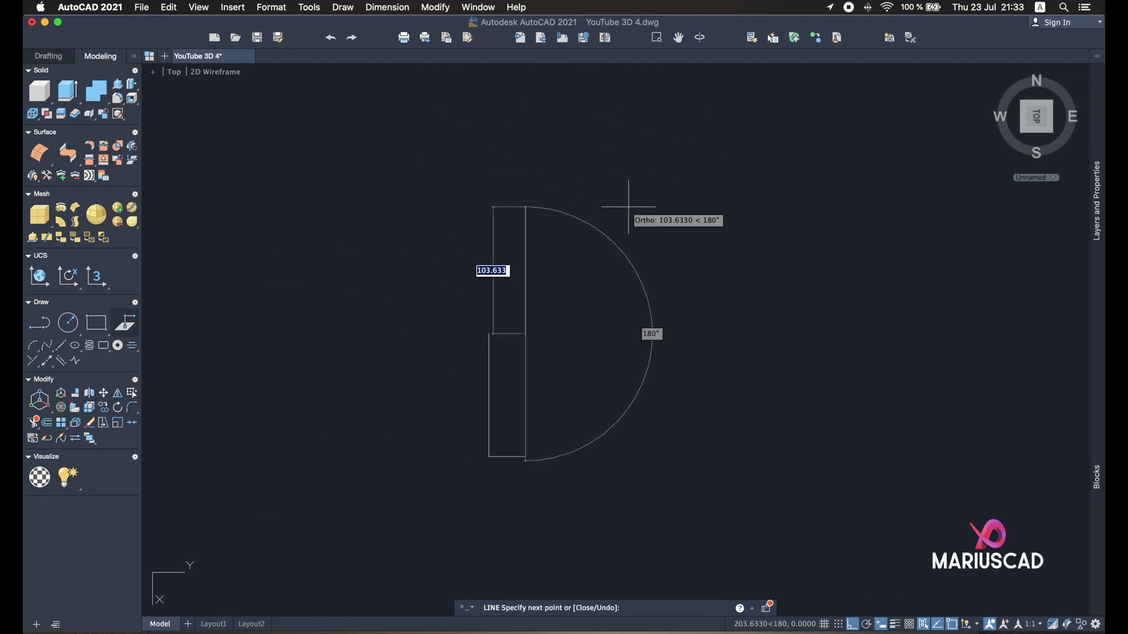
left_click(489, 333)
key("Return")
scroll(497, 359, "up", 2)
middle_click_drag(497, 358, 531, 317)
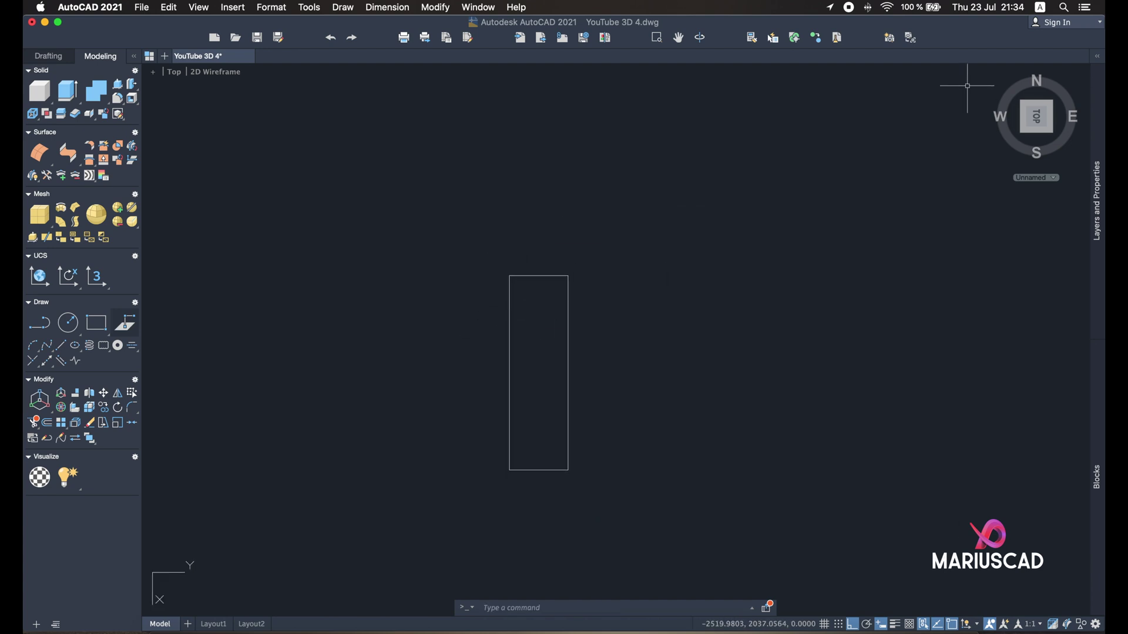
In the home isometric view, press-pull the 30 by 100 rectangle upward into a solid box
left_click(995, 79)
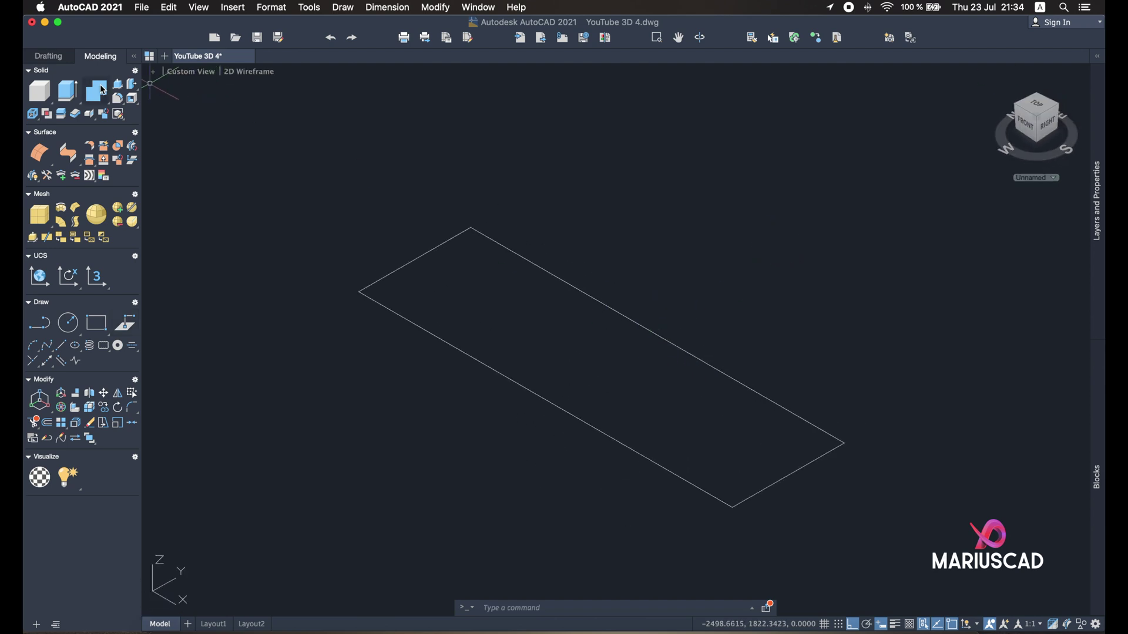
left_click(126, 89)
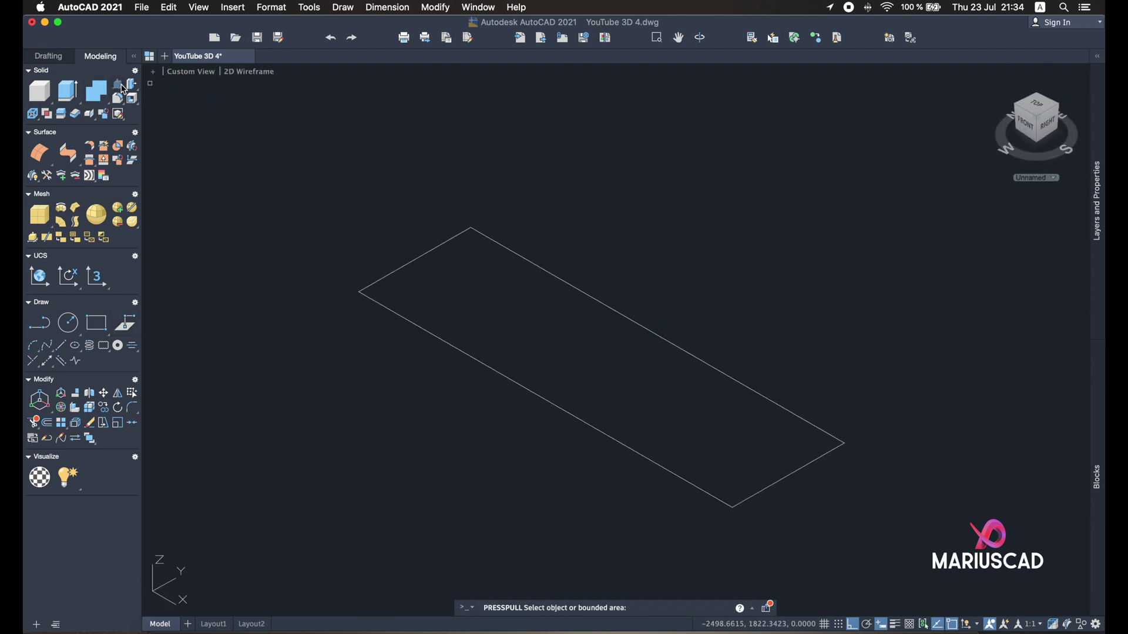
left_click(540, 324)
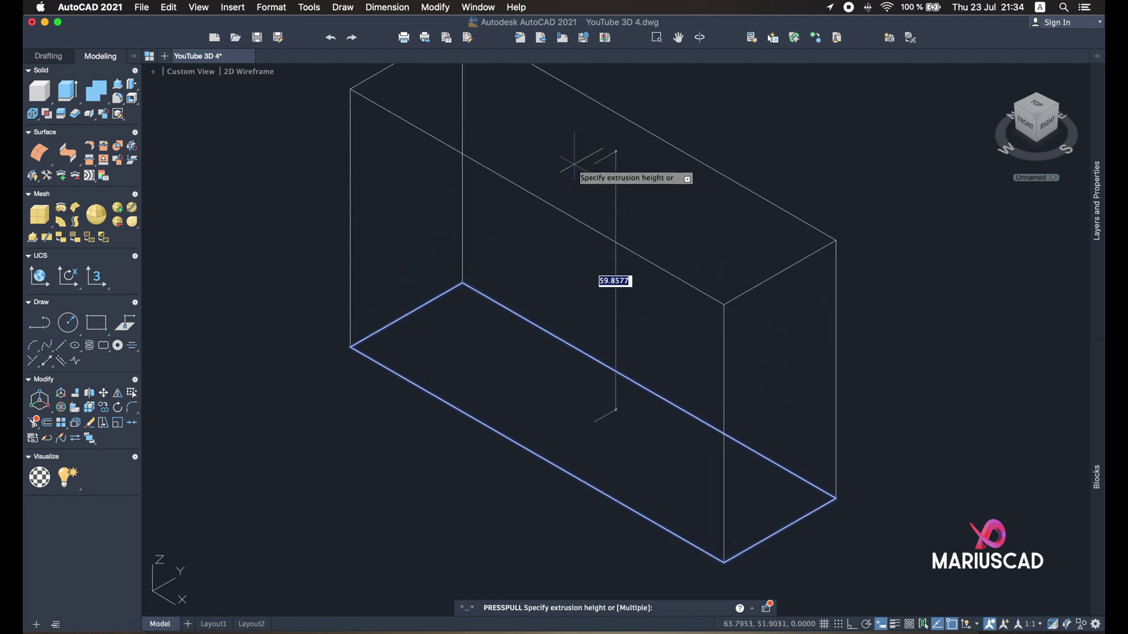
scroll(569, 198, "down", 2)
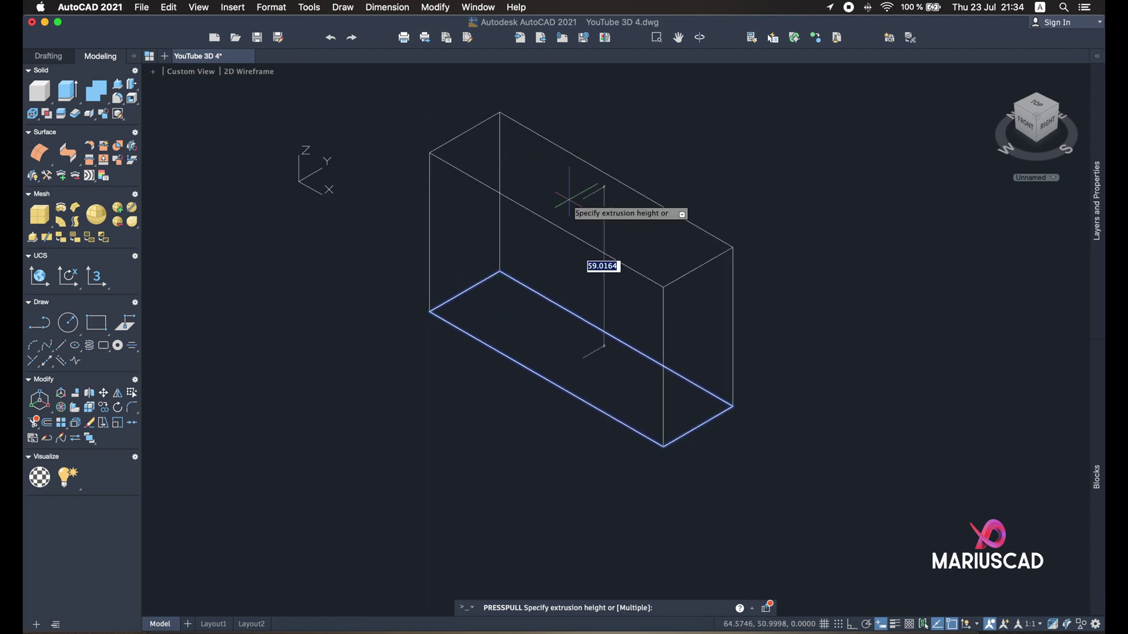
left_click(569, 197)
key("Return")
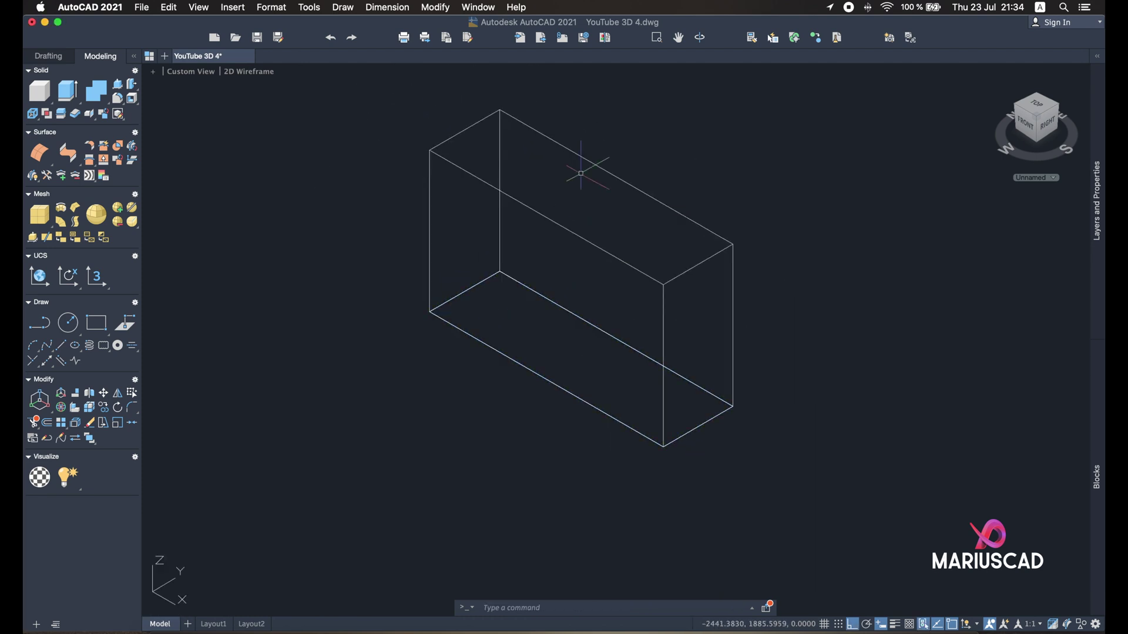
mouse_move(652, 220)
middle_mouse_down("shift")
mouse_move(654, 245)
mouse_move(672, 224)
mouse_move(655, 237)
mouse_move(655, 209)
middle_mouse_up("shift")
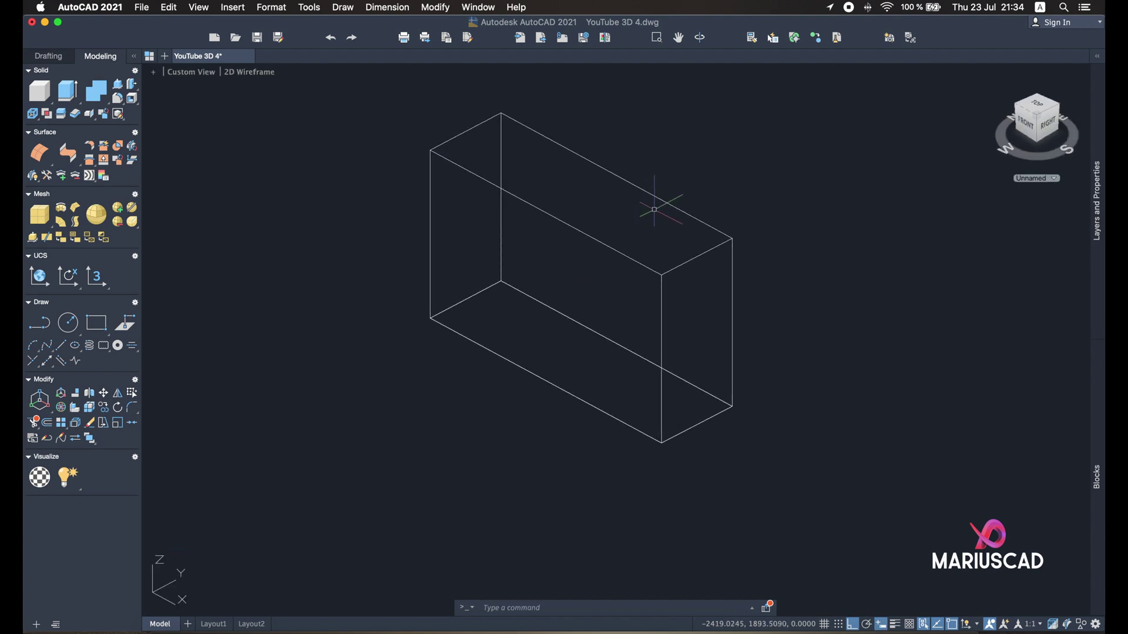
View the box from the Right, align the UCS to that view, and recall the reference drawing
left_click(1051, 128)
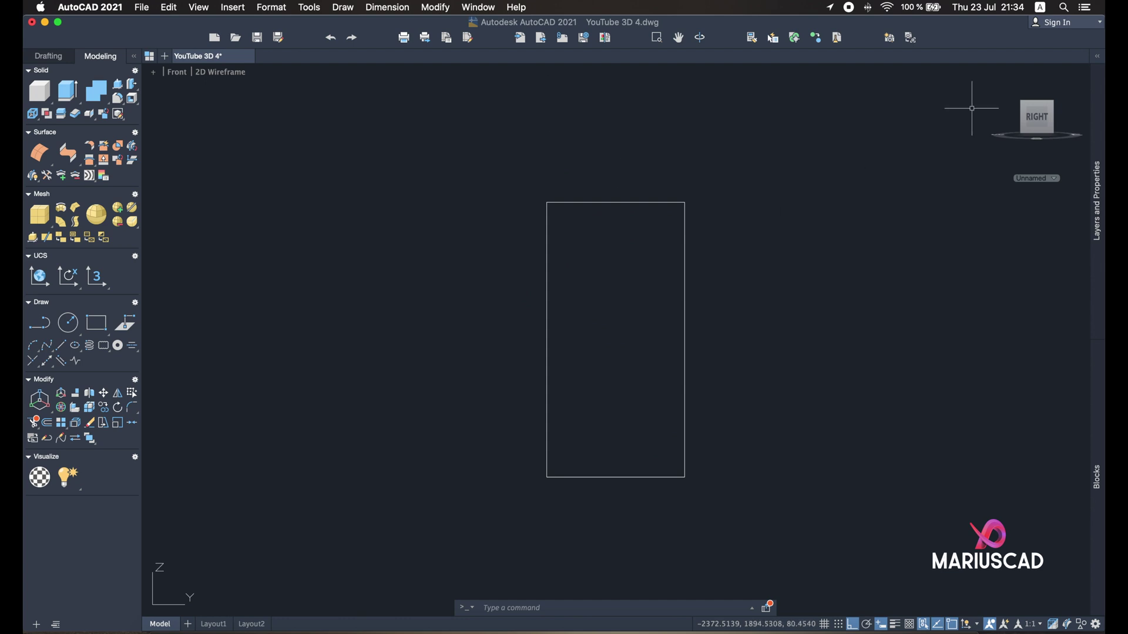
left_click(310, 7)
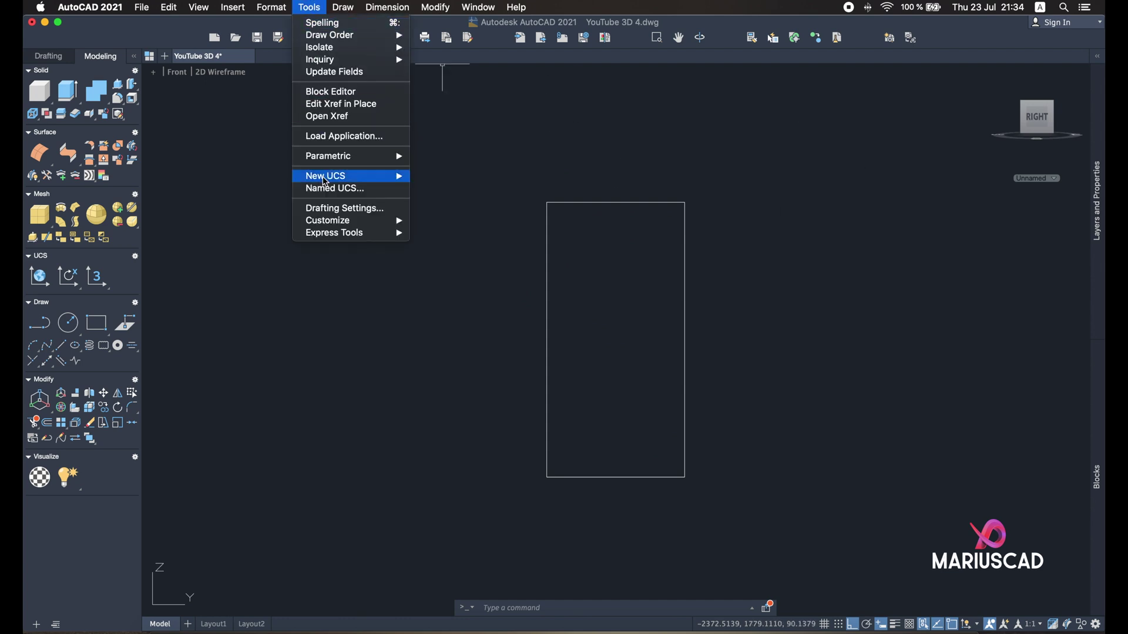
mouse_move(364, 176)
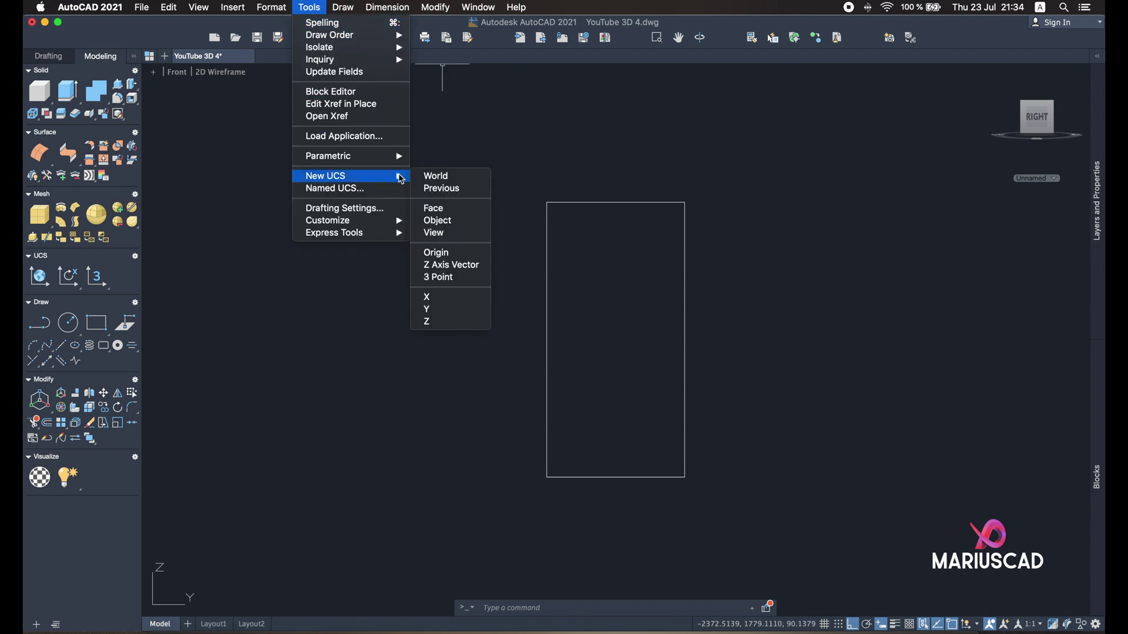
left_click(446, 233)
middle_click_drag(586, 234, 527, 315)
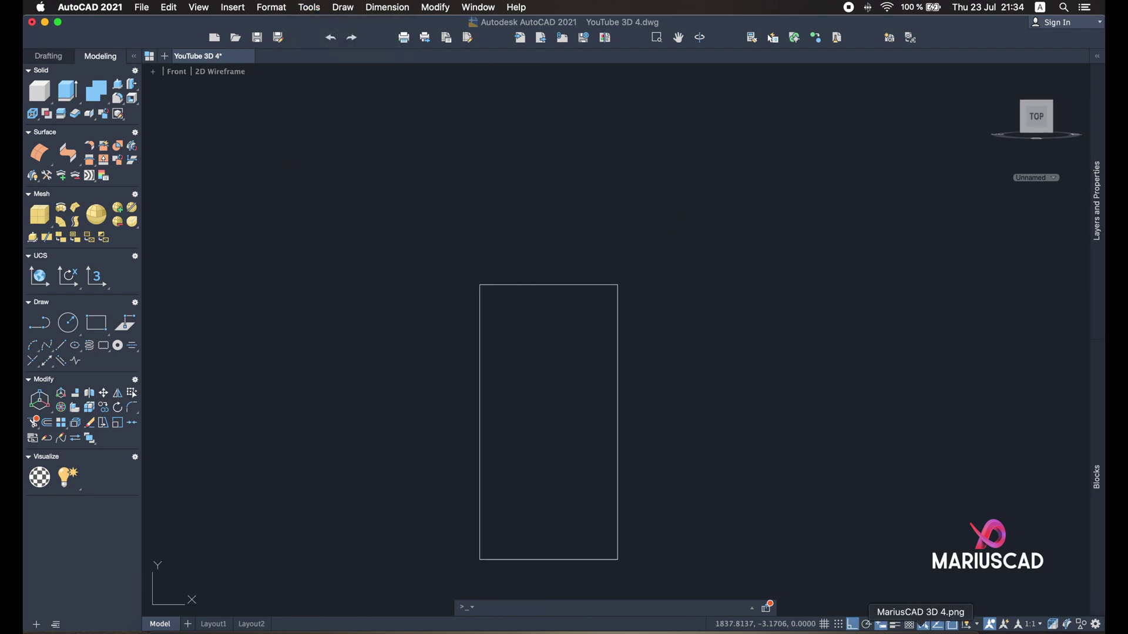
left_click(919, 630)
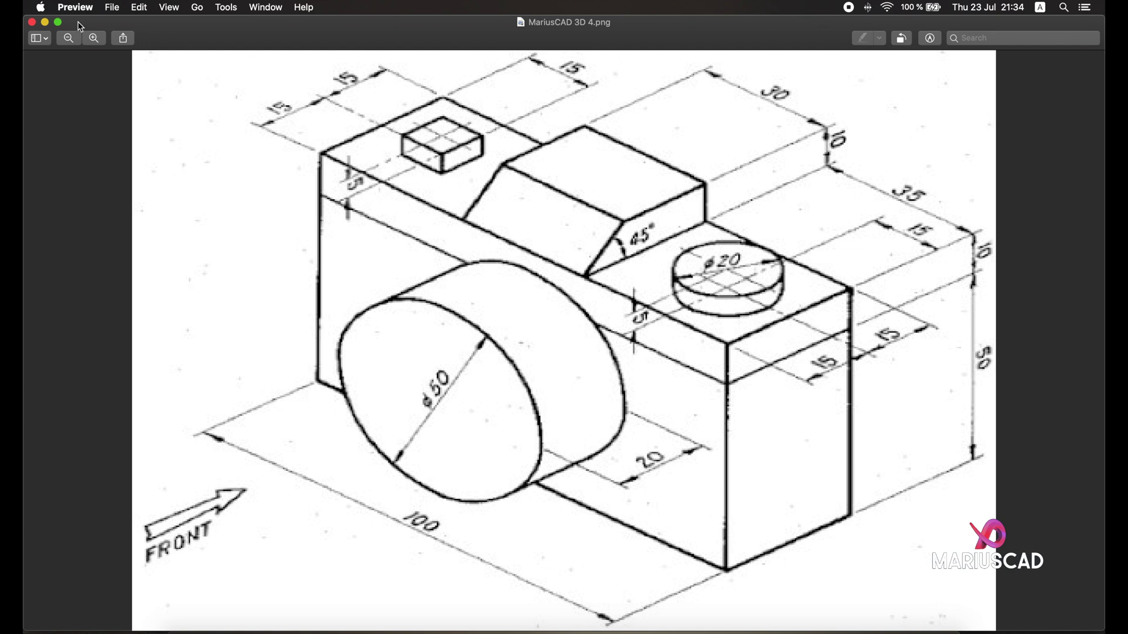
Put away the reference drawing to return to the AutoCAD model
left_click(47, 22)
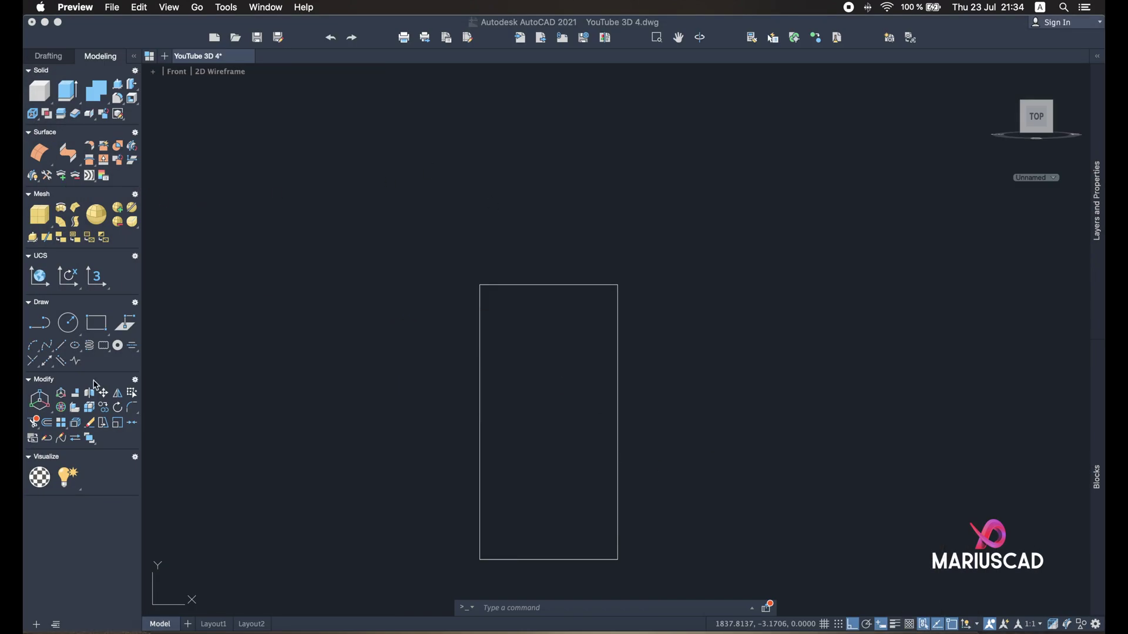
Above the box, draw connected lines of 40, 10 and 30 units
left_click(62, 346)
left_click(62, 346)
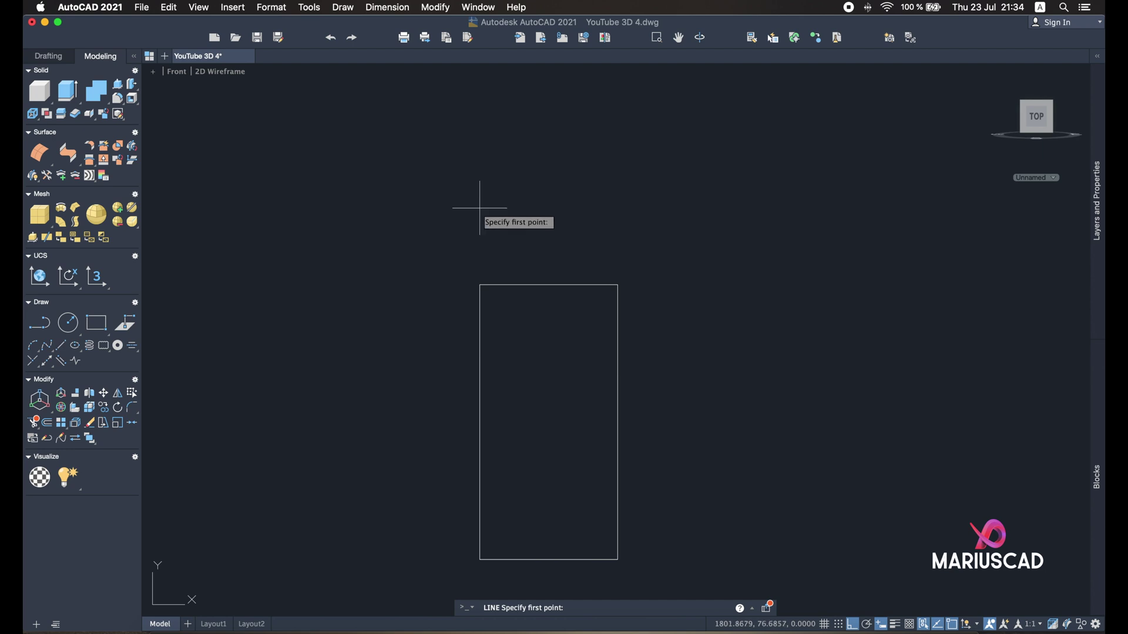
left_click(477, 210)
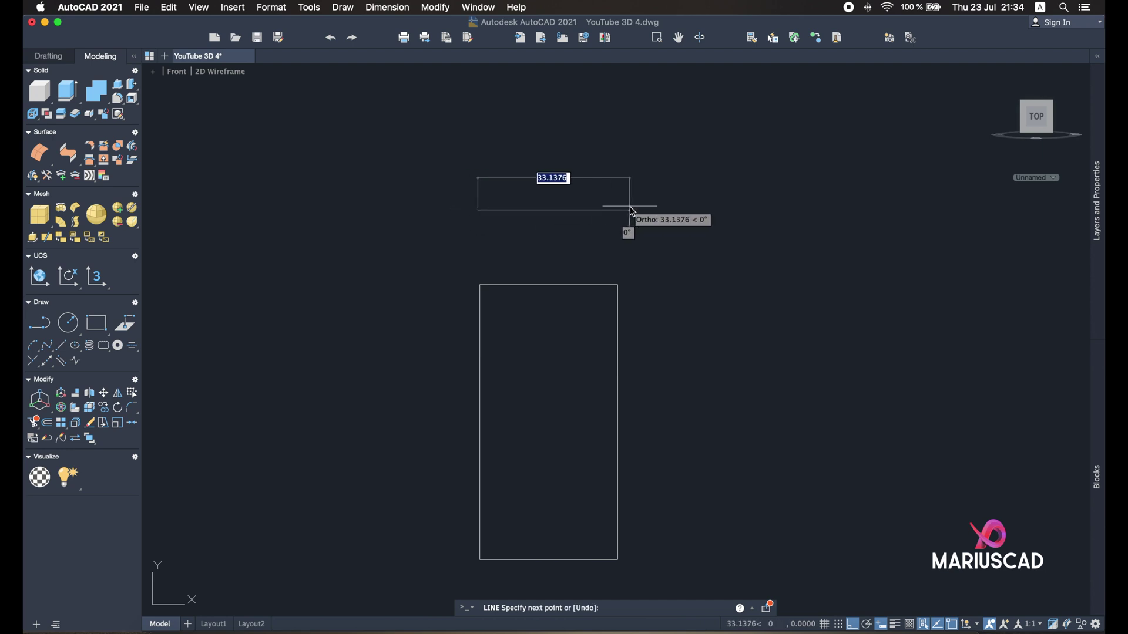
type("40")
key("Return")
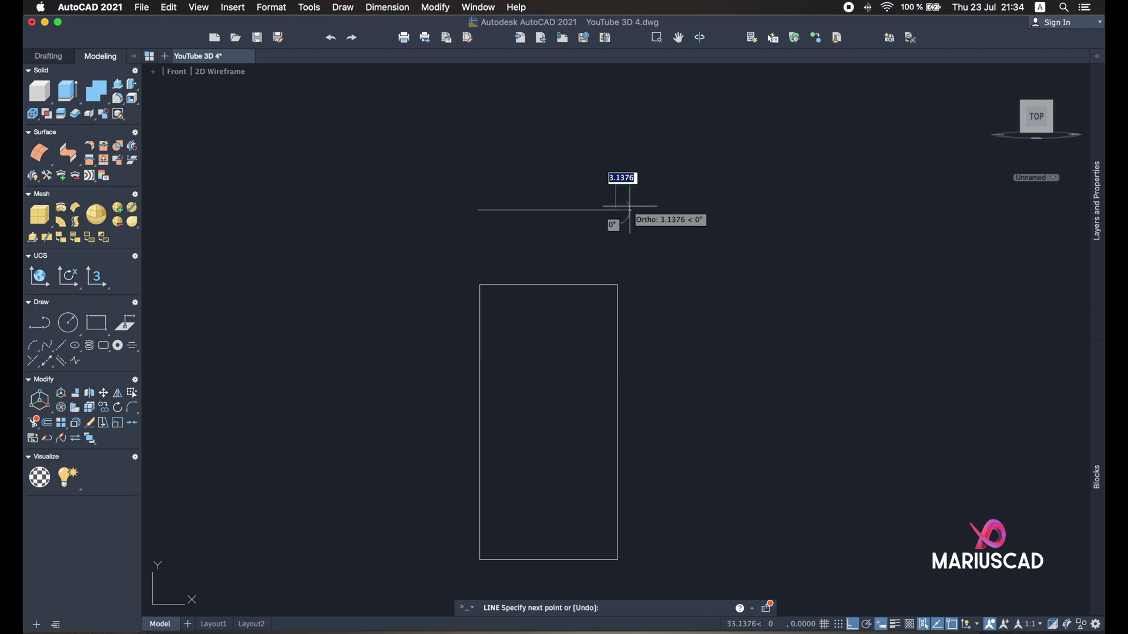
type("10")
key("Return")
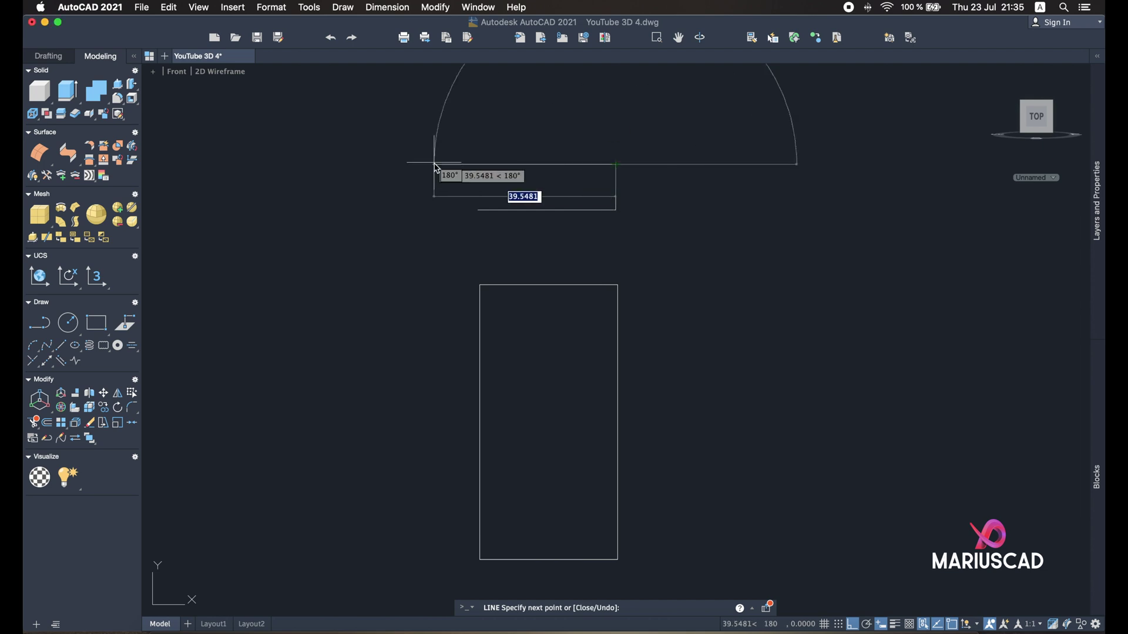
type("30")
key("Return")
key("Return")
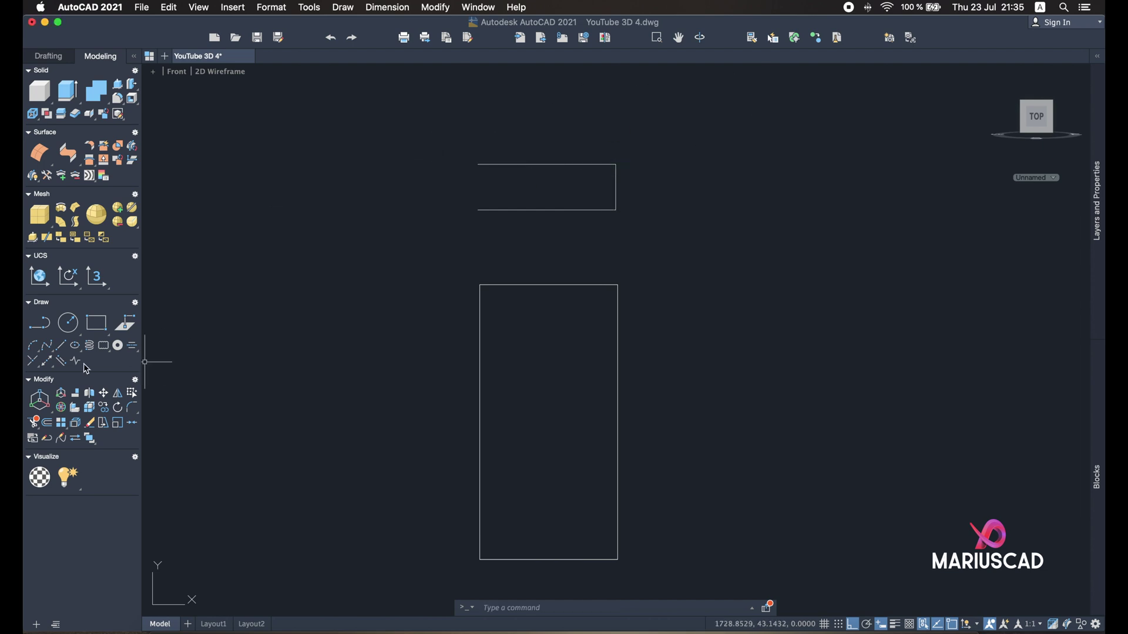
With Ortho off, draw a 30-unit line at 45° from the shape's corner
left_click(61, 347)
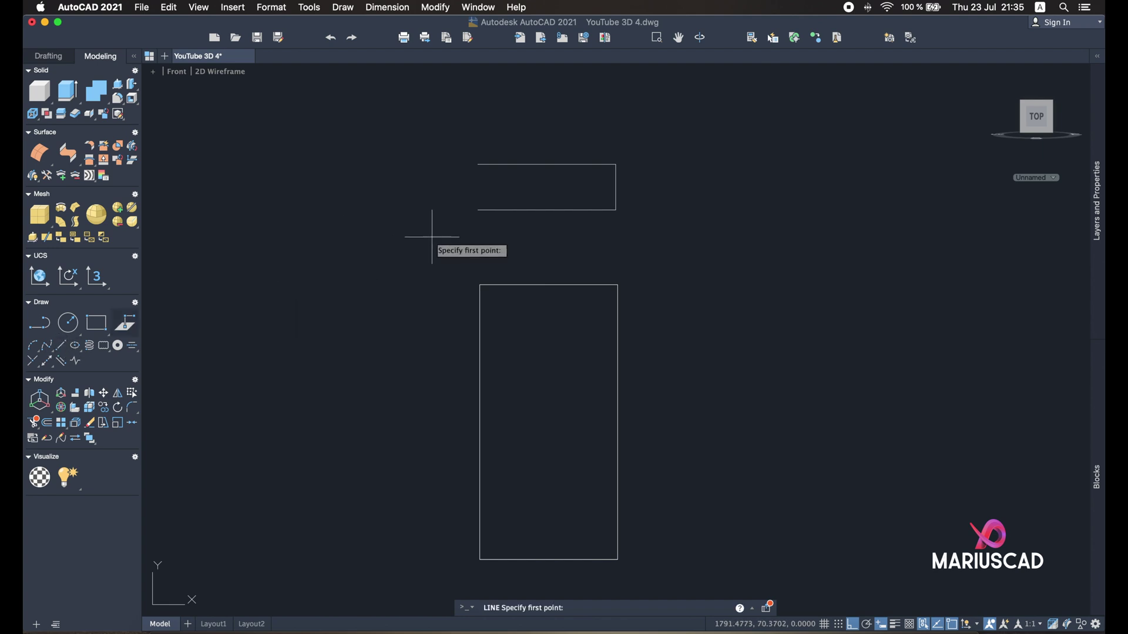
left_click(477, 210)
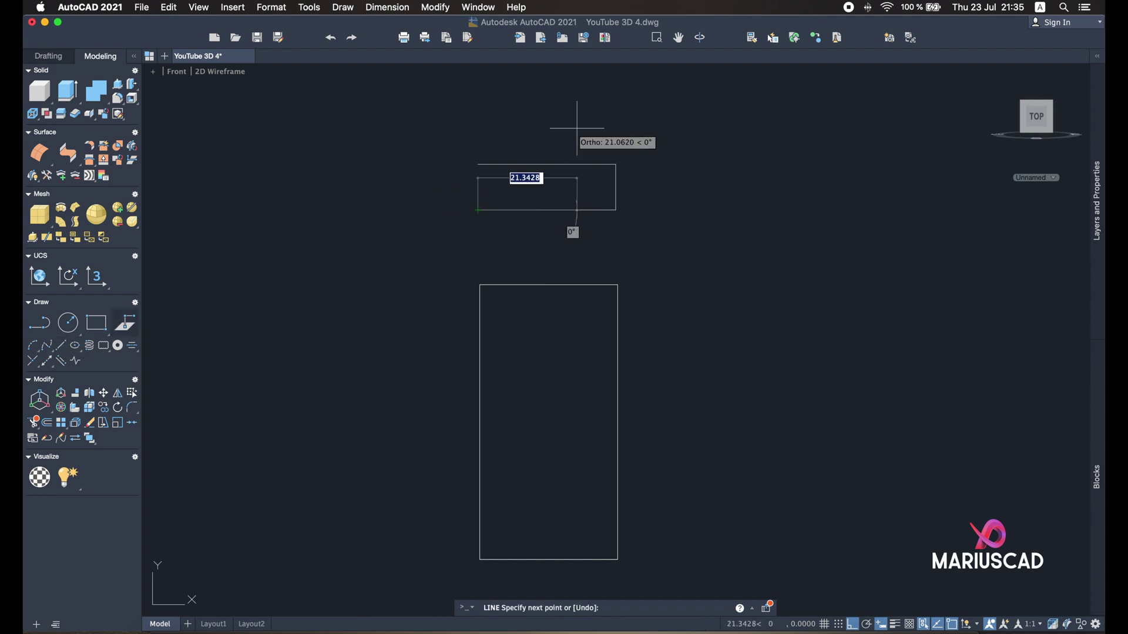
left_click(856, 624)
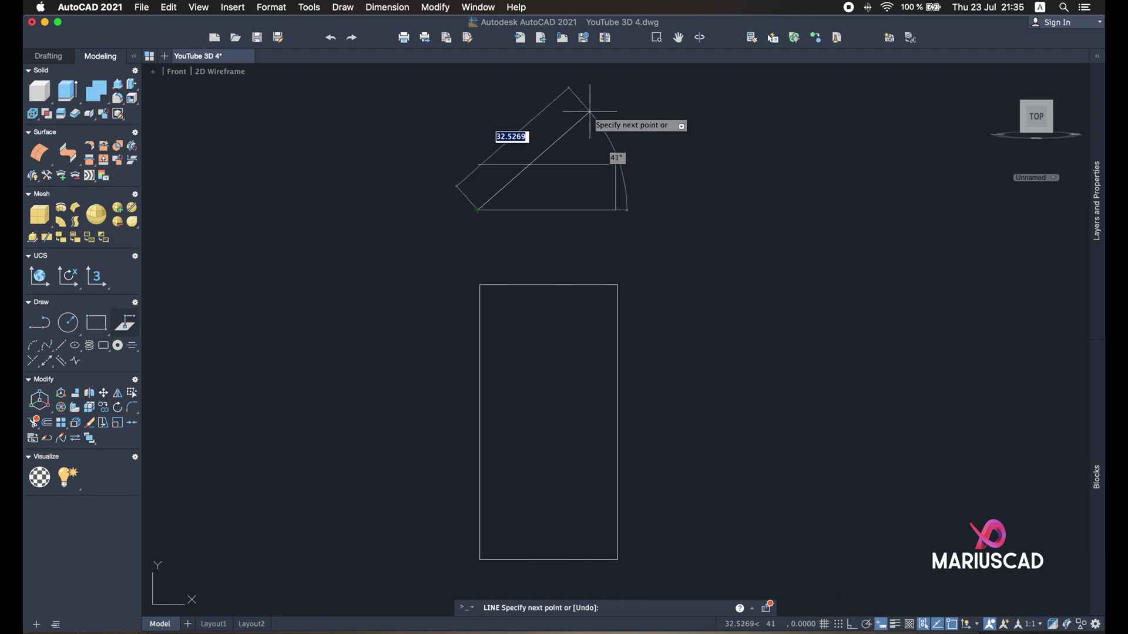
type("@")
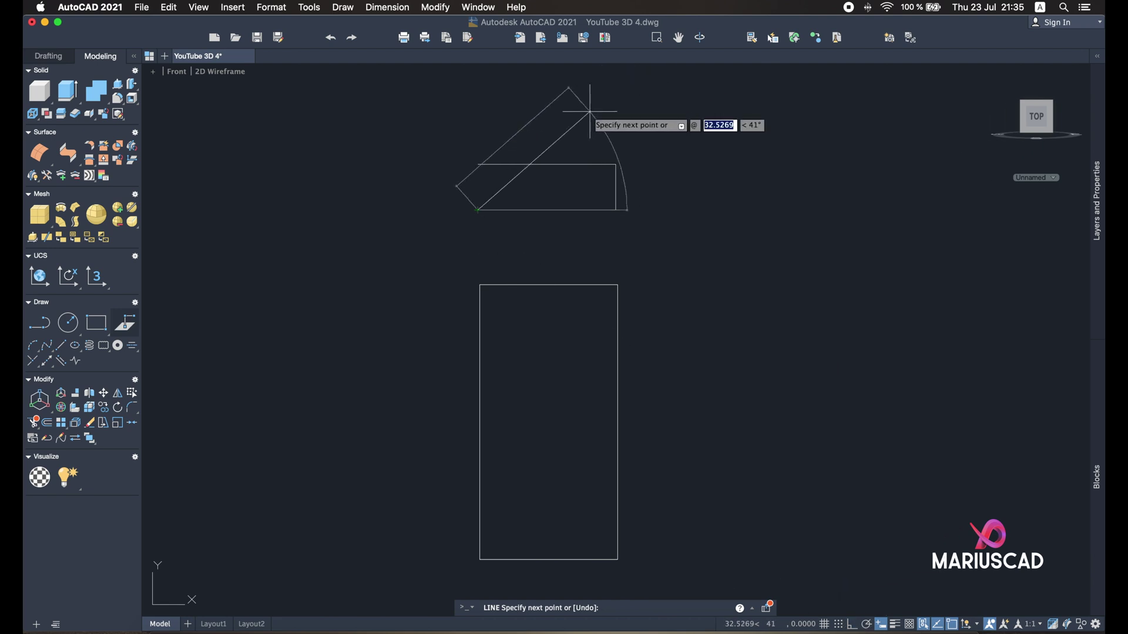
type("30")
key("Tab")
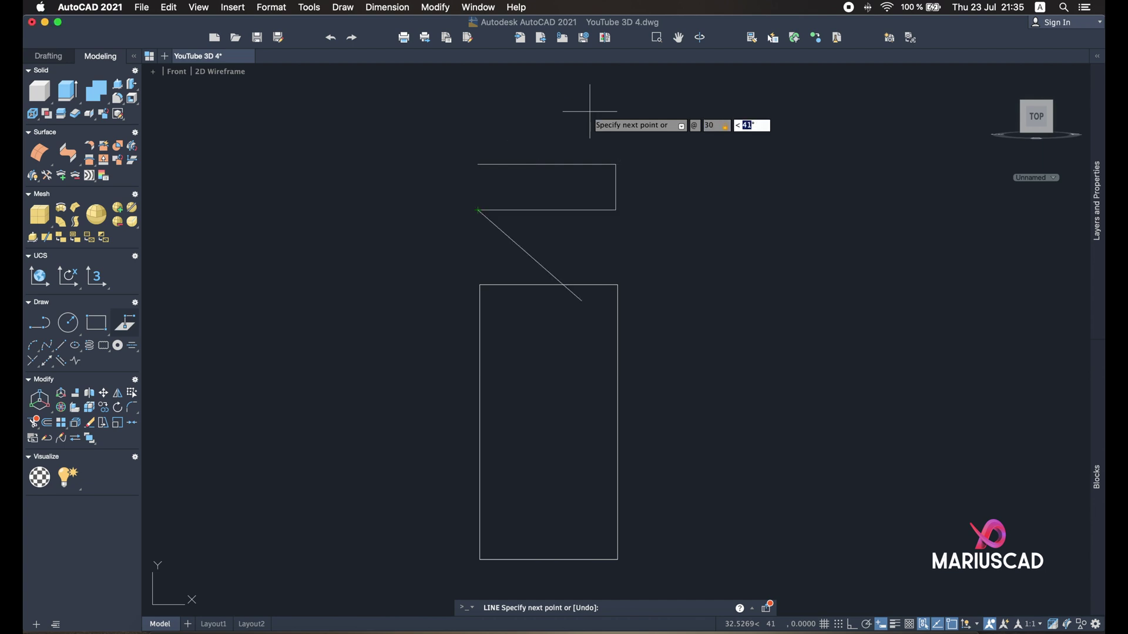
type("45")
key("Return")
Fillet the top edge and the diagonal with radius 0 to form a sharp corner
key("Return")
type("fi")
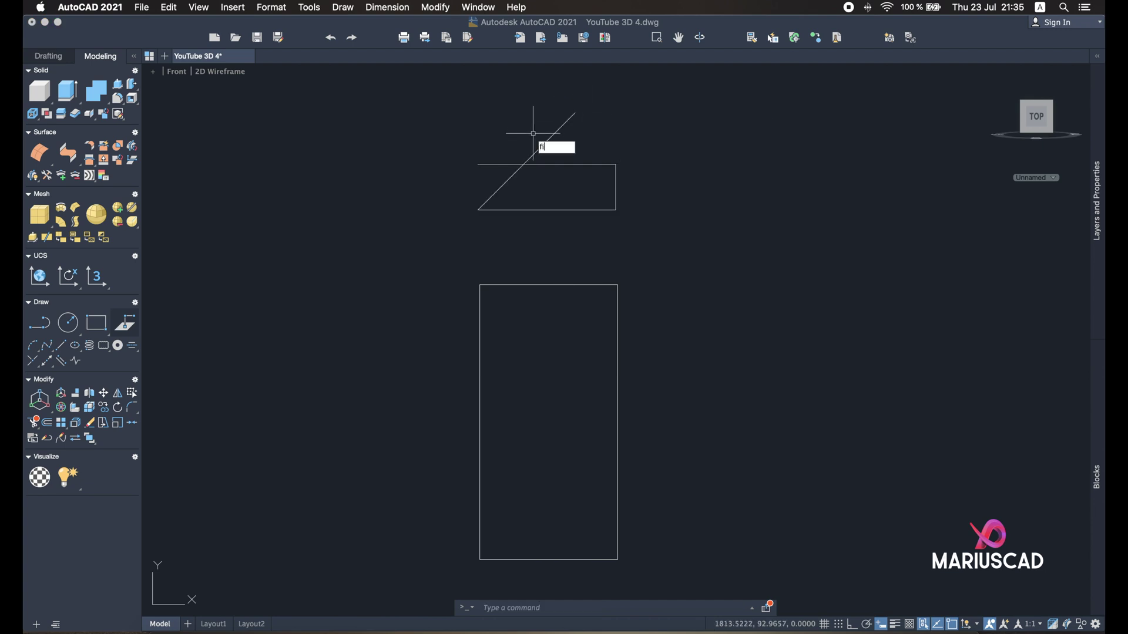
type("llet")
key("Return")
type("r")
key("Return")
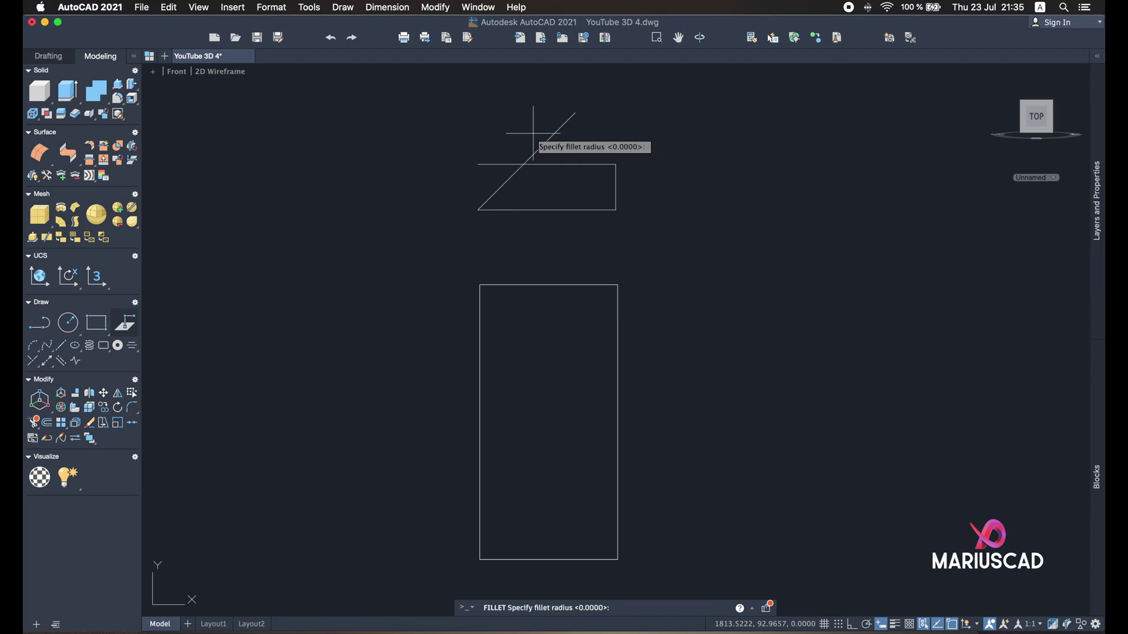
type("0")
key("Return")
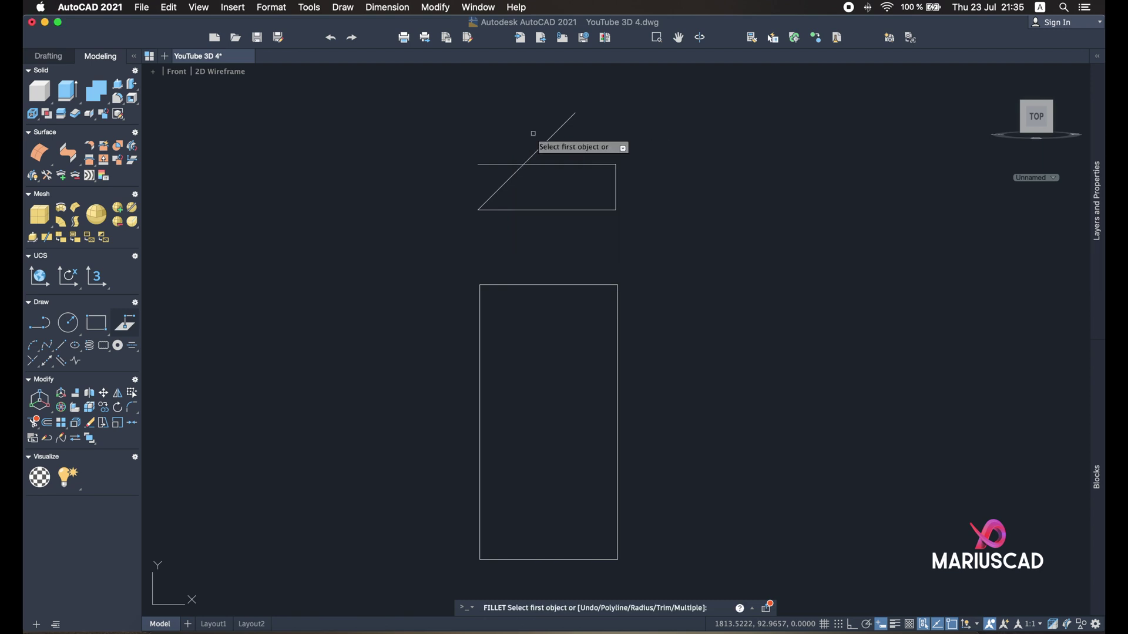
left_click(543, 165)
left_click(517, 171)
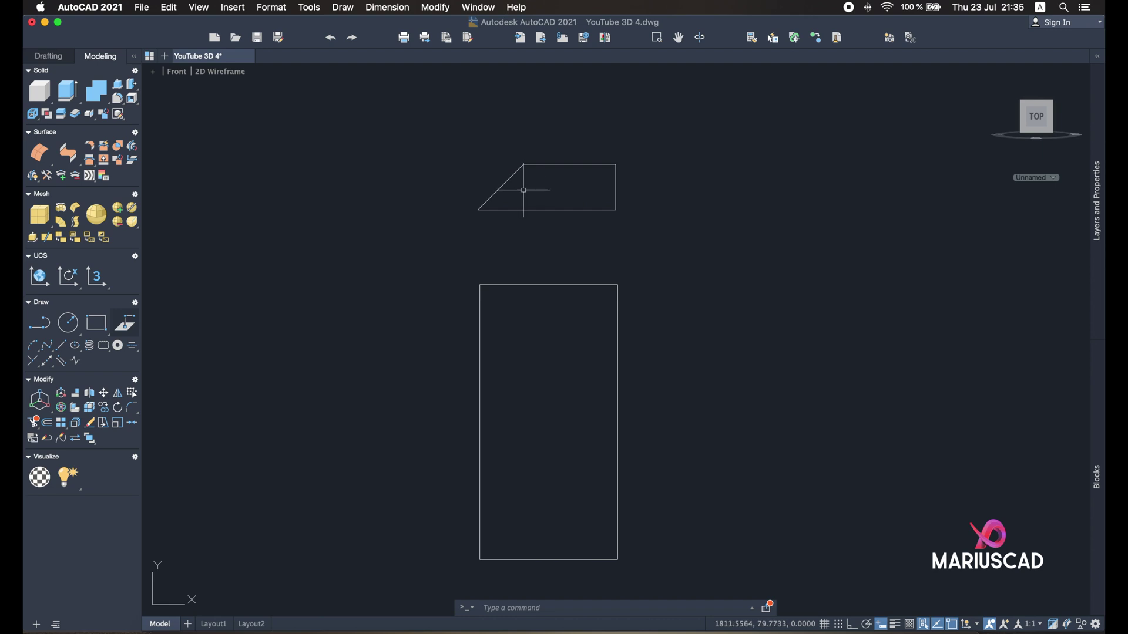
middle_click_drag(523, 244, 574, 272, "shift")
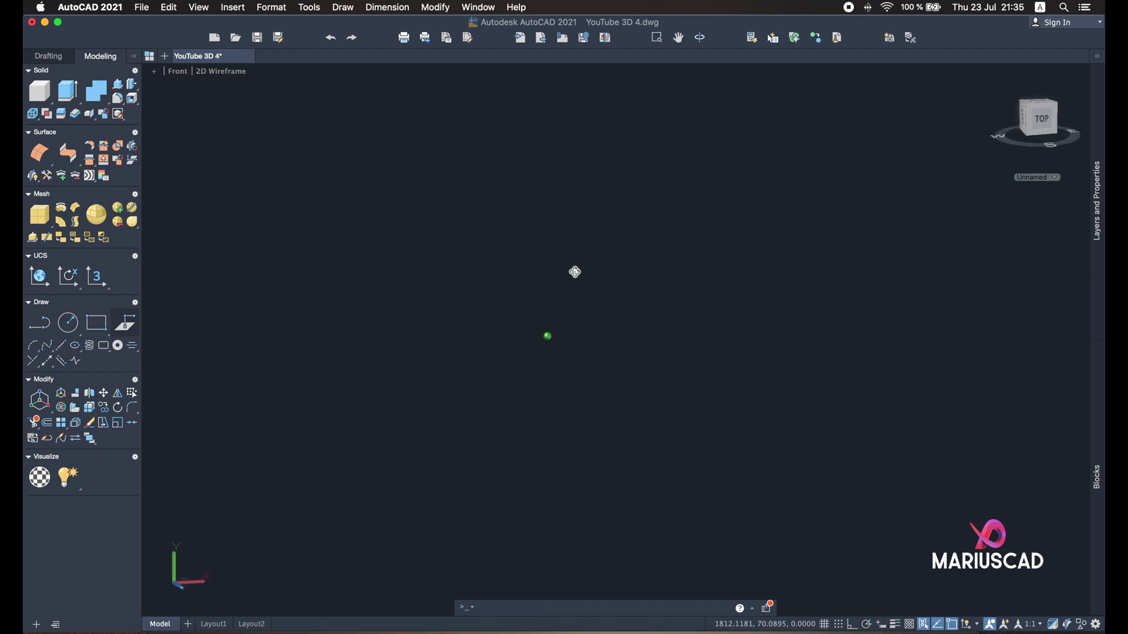
In a 3D view, window-select the sloped profile and move it
left_click(997, 73)
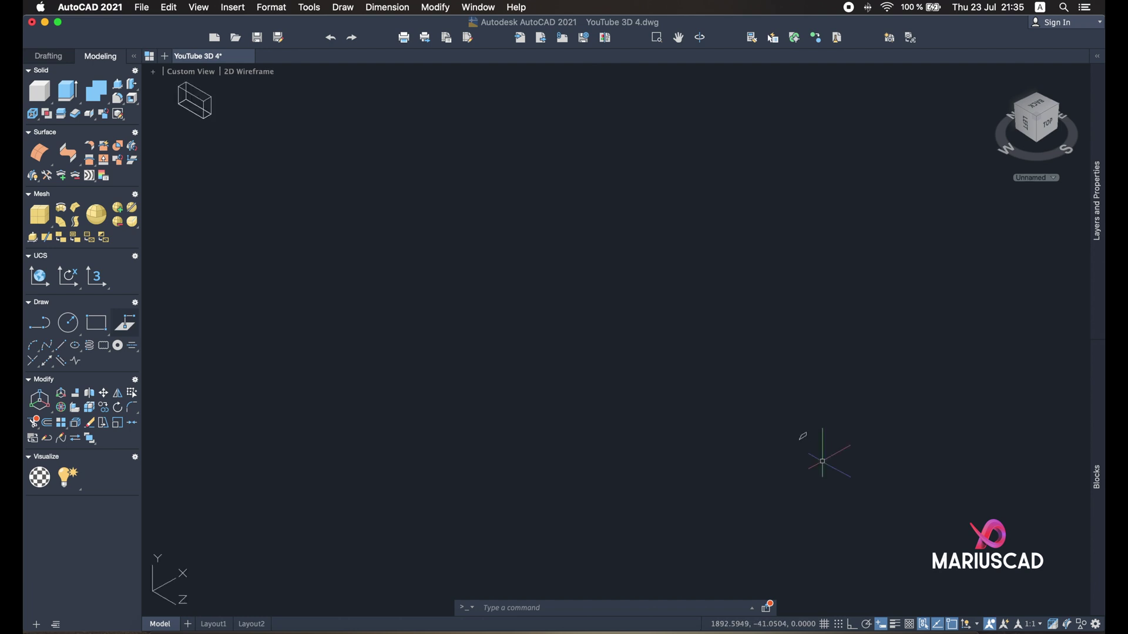
left_click(822, 461)
left_click(789, 382)
left_click(816, 466)
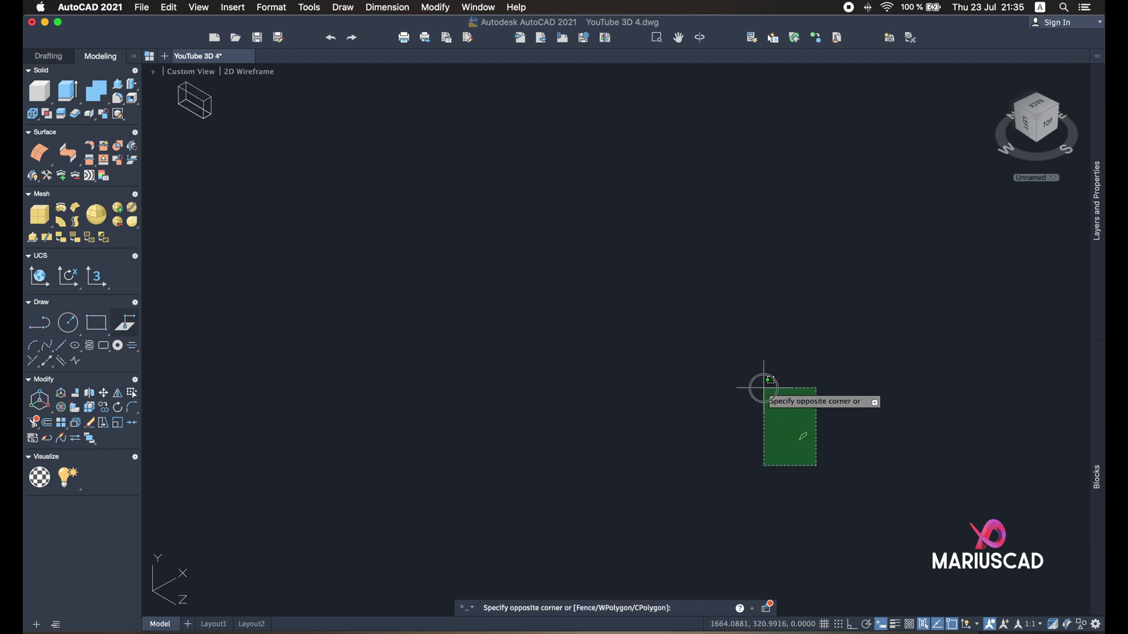
left_click(763, 388)
type("m")
key("Return")
left_click(764, 387)
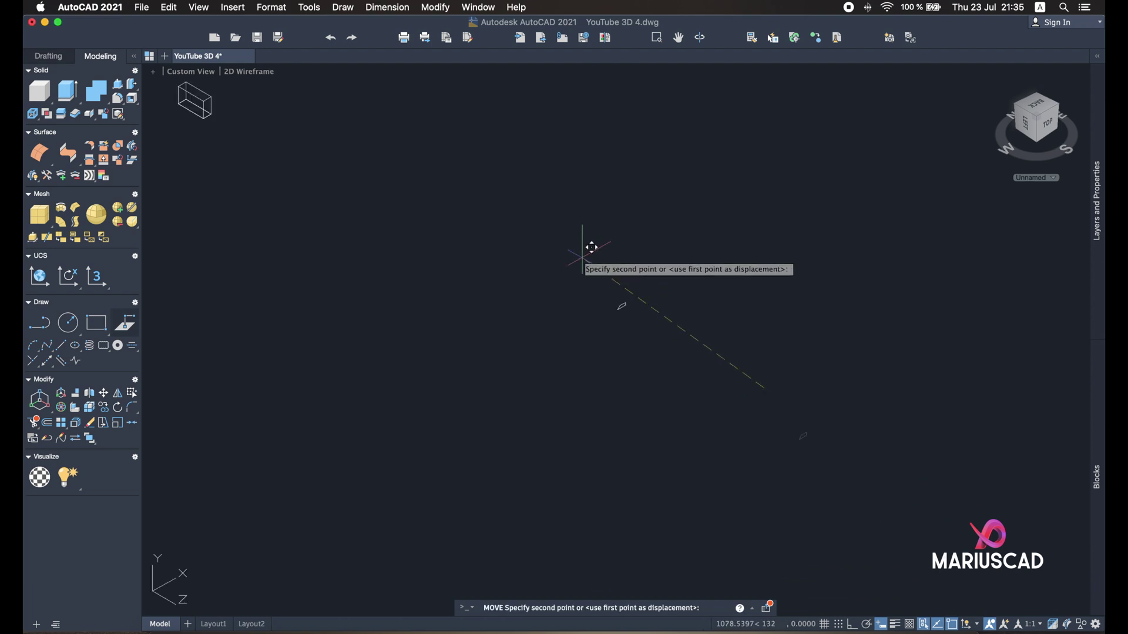
middle_click_drag(592, 246, 799, 473)
left_click(486, 231)
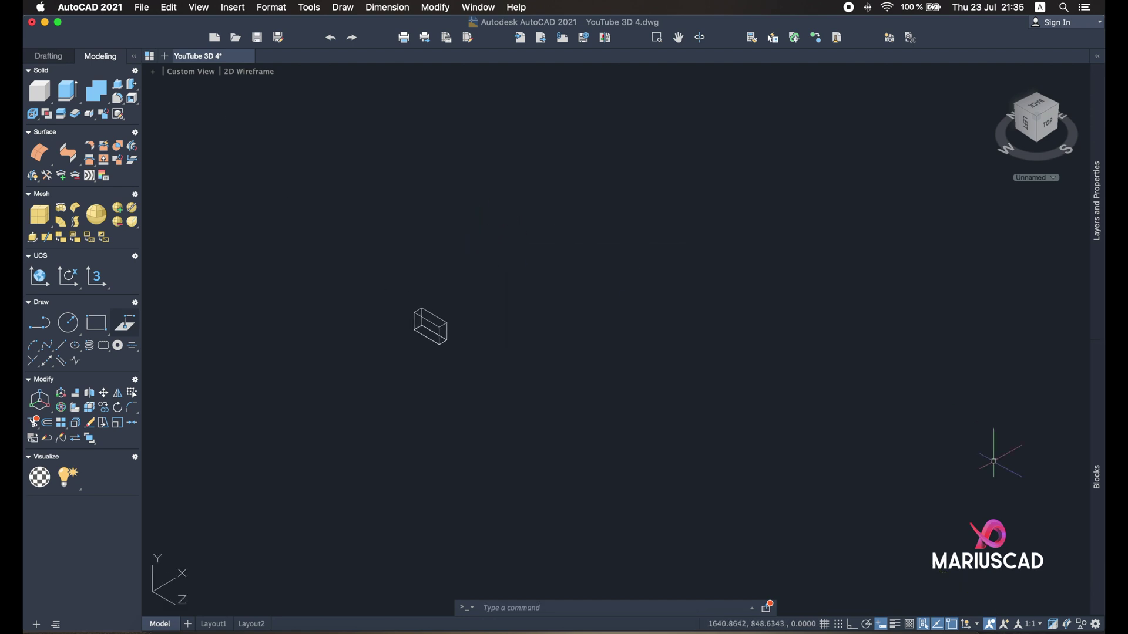
Reselect the profile and move it further along the Z axis toward the box
middle_click_drag(834, 522, 633, 289)
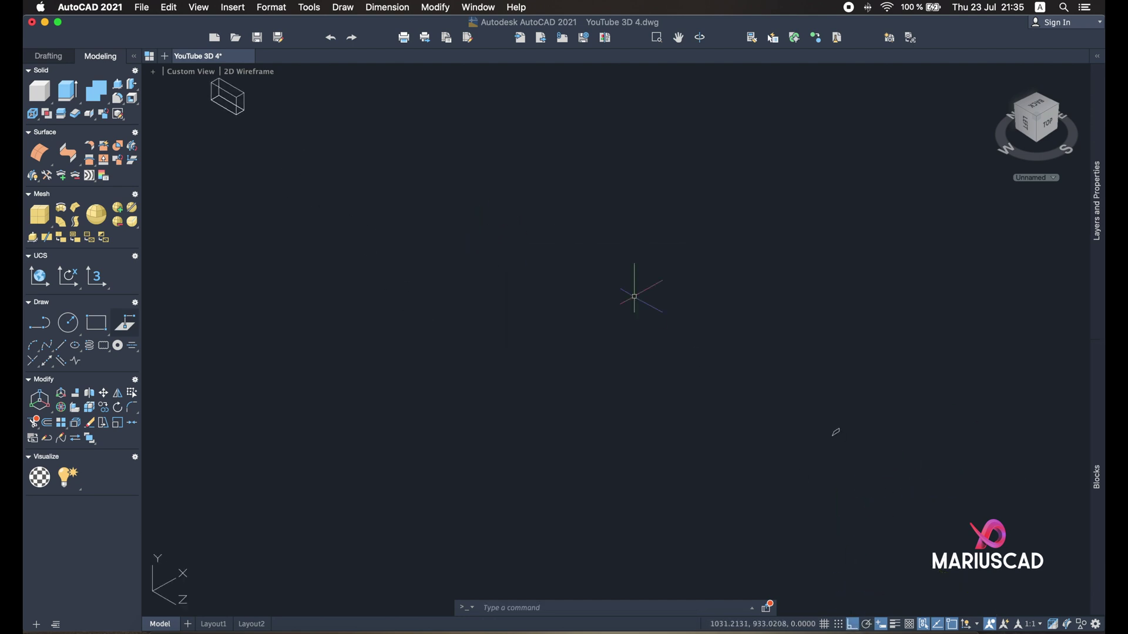
scroll(854, 449, "down", 3)
left_click(900, 496)
left_click(810, 391)
key("Return")
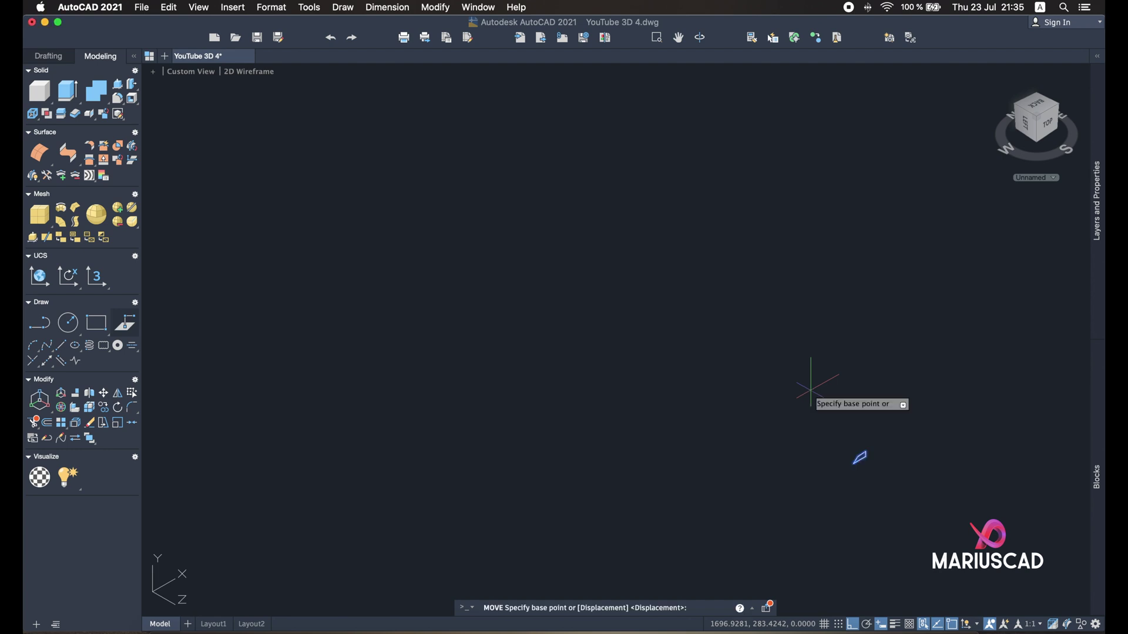
left_click(812, 382)
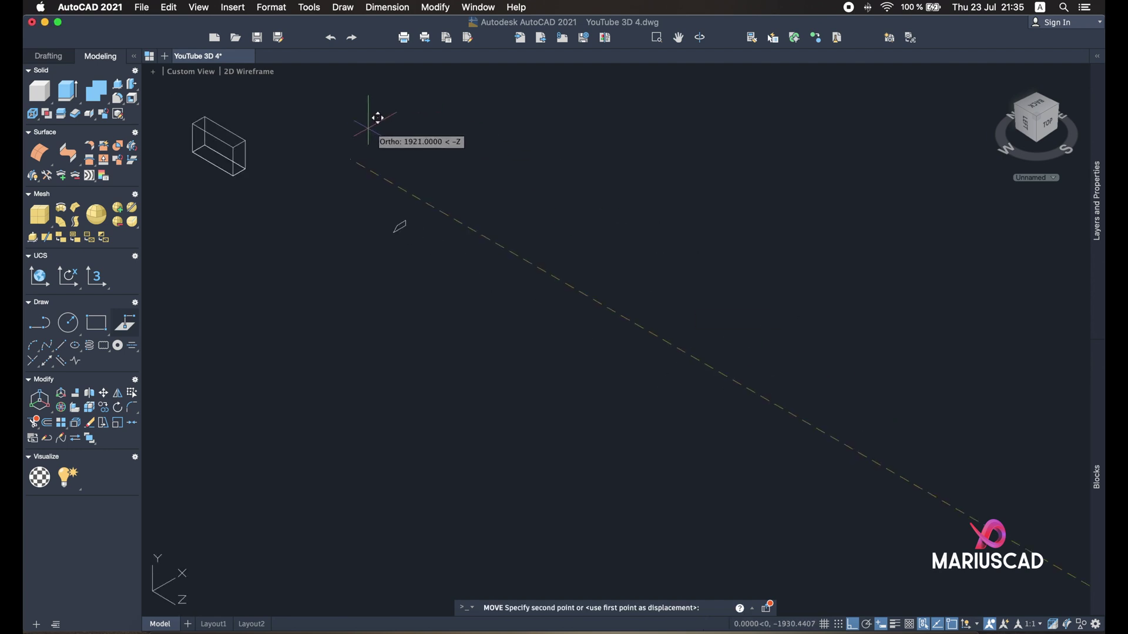
left_click(336, 132)
middle_click_drag(336, 132, 454, 295)
scroll(454, 295, "up", 2)
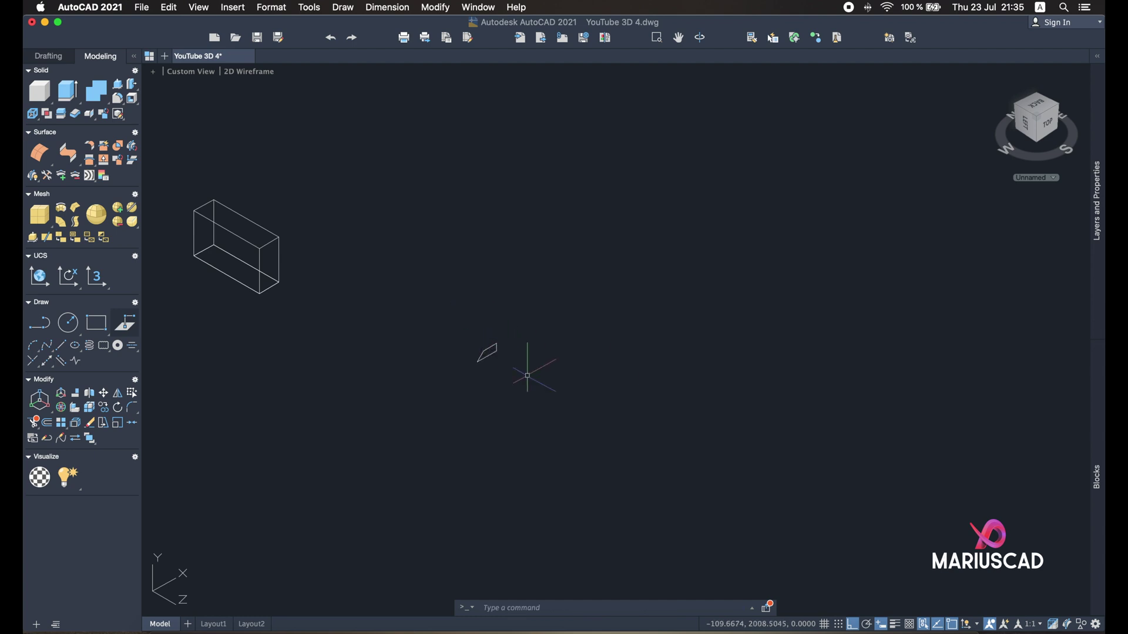
middle_click_drag(520, 367, 558, 312, "shift")
Select the sloped profile's edges and JOIN them into one closed outline
left_click(550, 303)
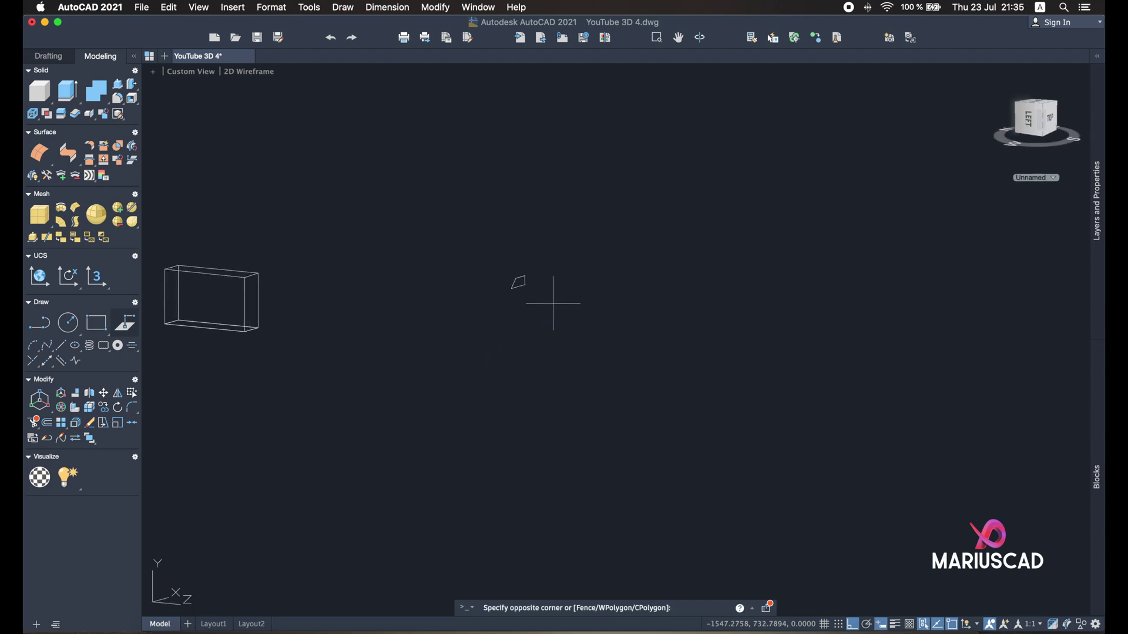
left_click(496, 239)
middle_click_drag(650, 297, 535, 297, "shift")
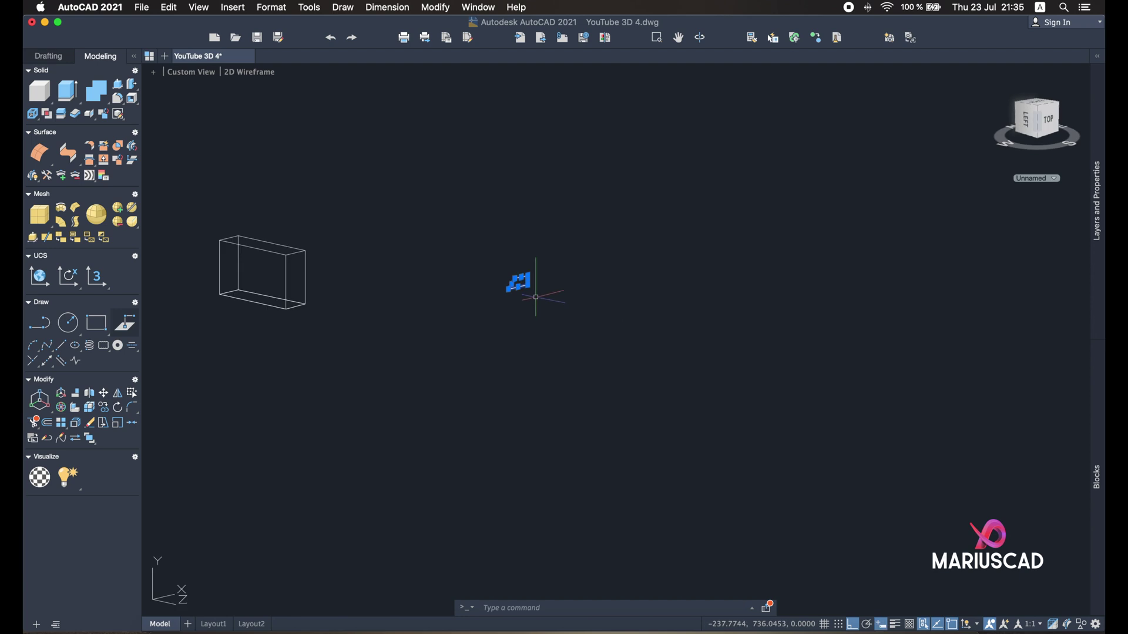
scroll(536, 297, "up", 5)
scroll(583, 259, "down", 4)
middle_click_drag(584, 259, 604, 295)
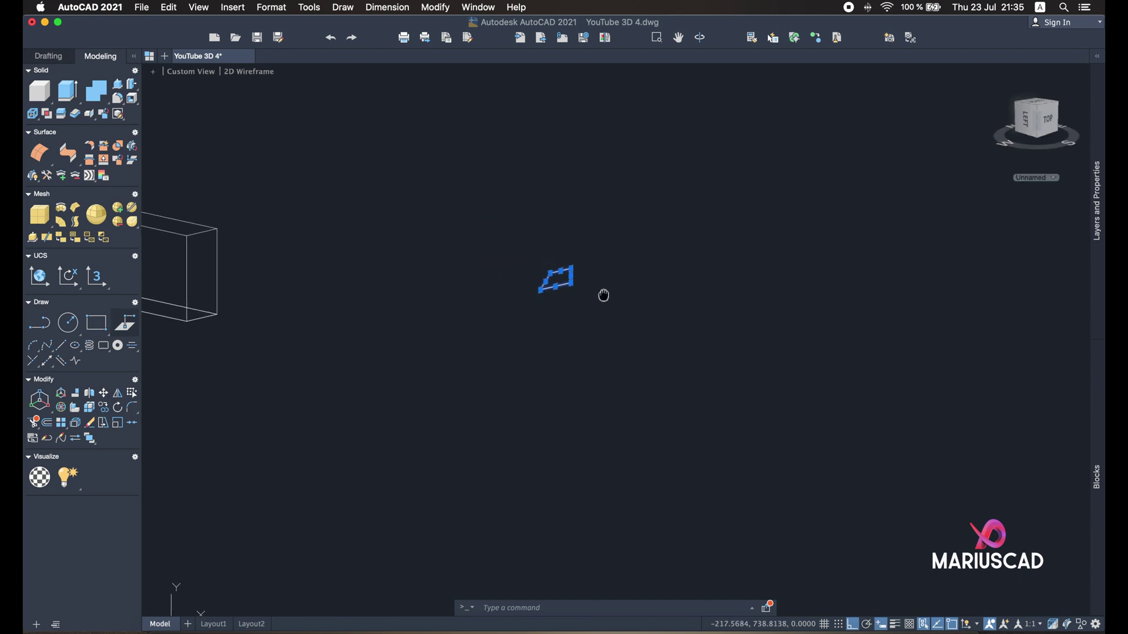
type("joi")
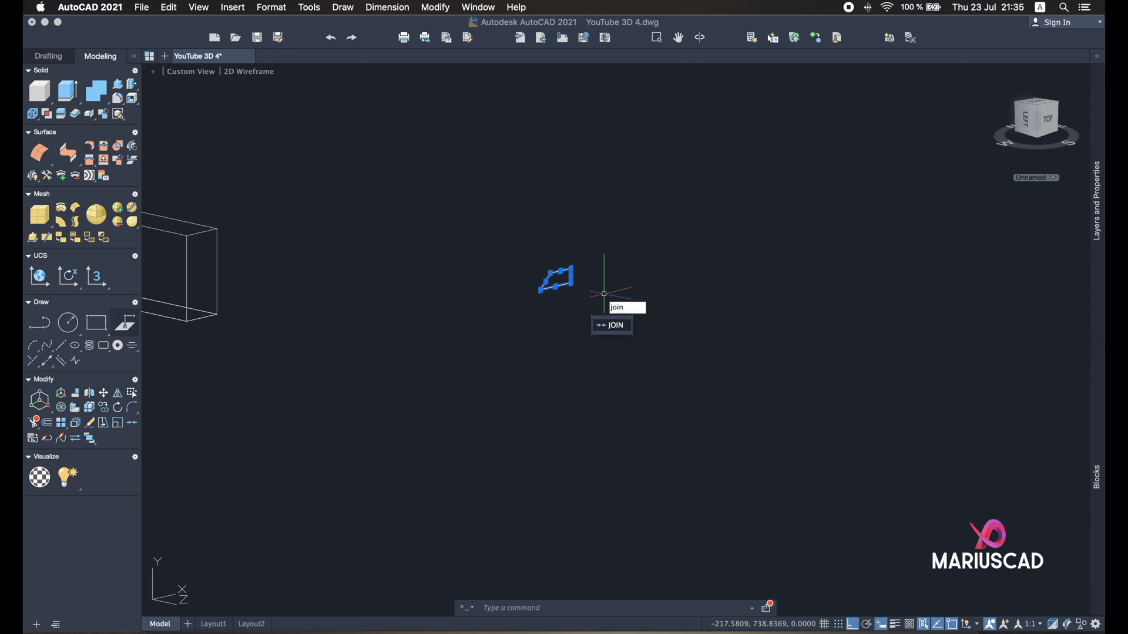
type("n")
key("Return")
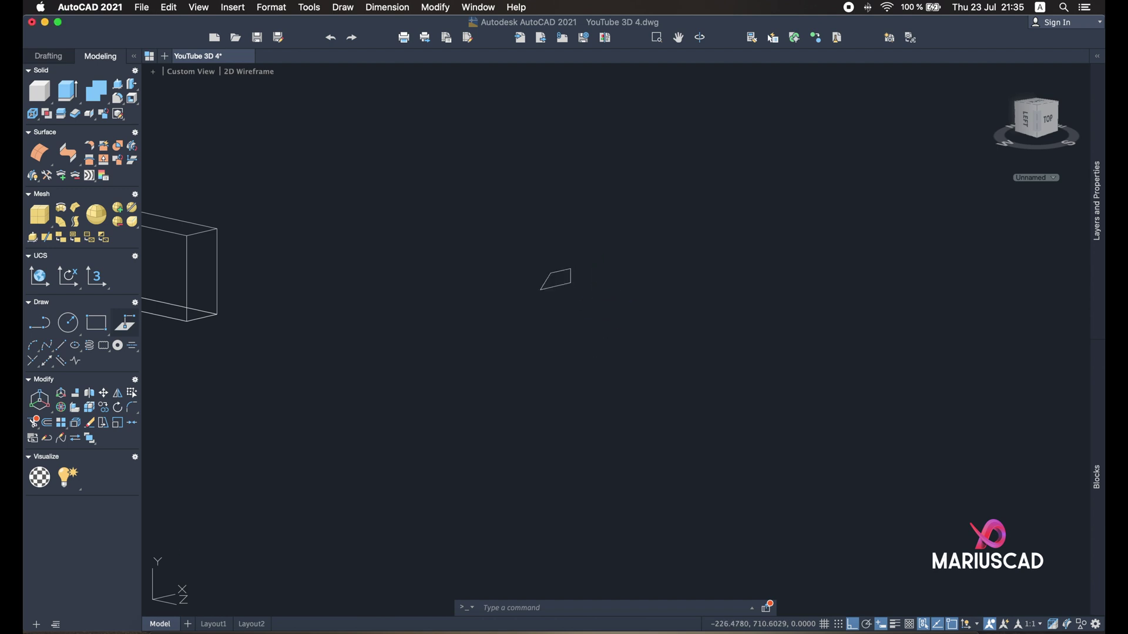
left_click(570, 278)
mouse_move(570, 280)
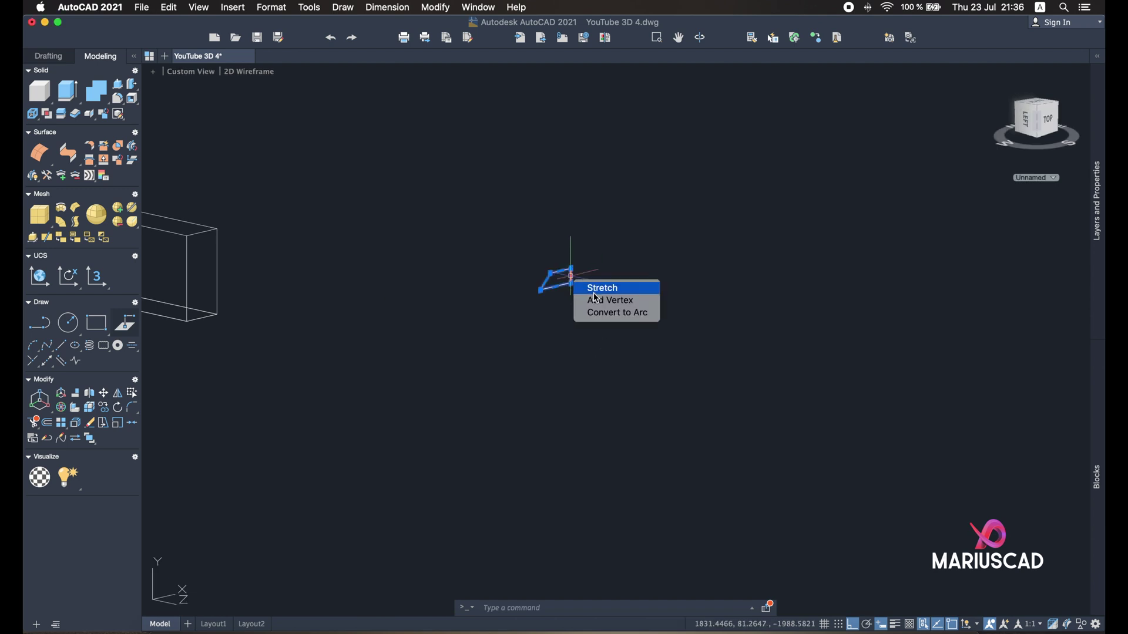
key("Escape")
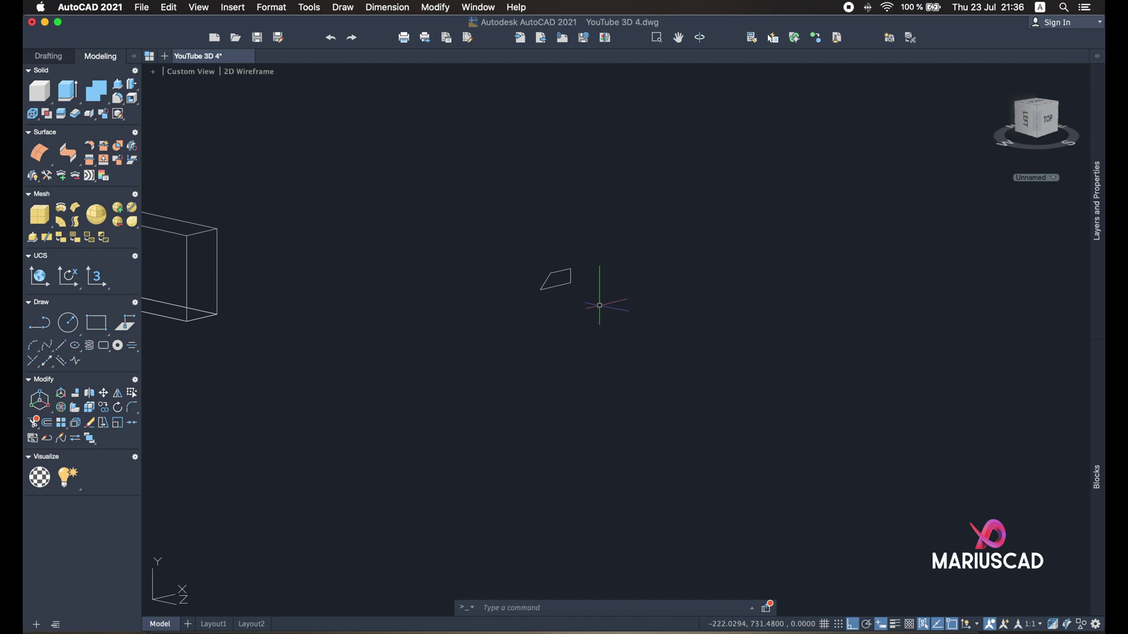
Press-pull the closed profile into a solid hump
left_click(119, 90)
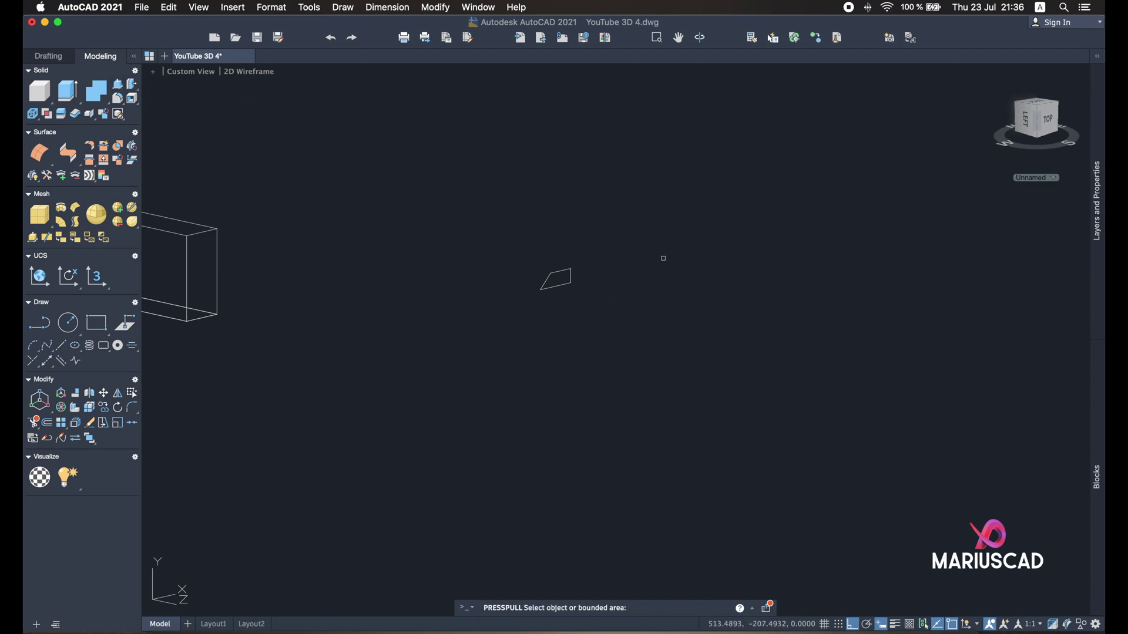
left_click(566, 270)
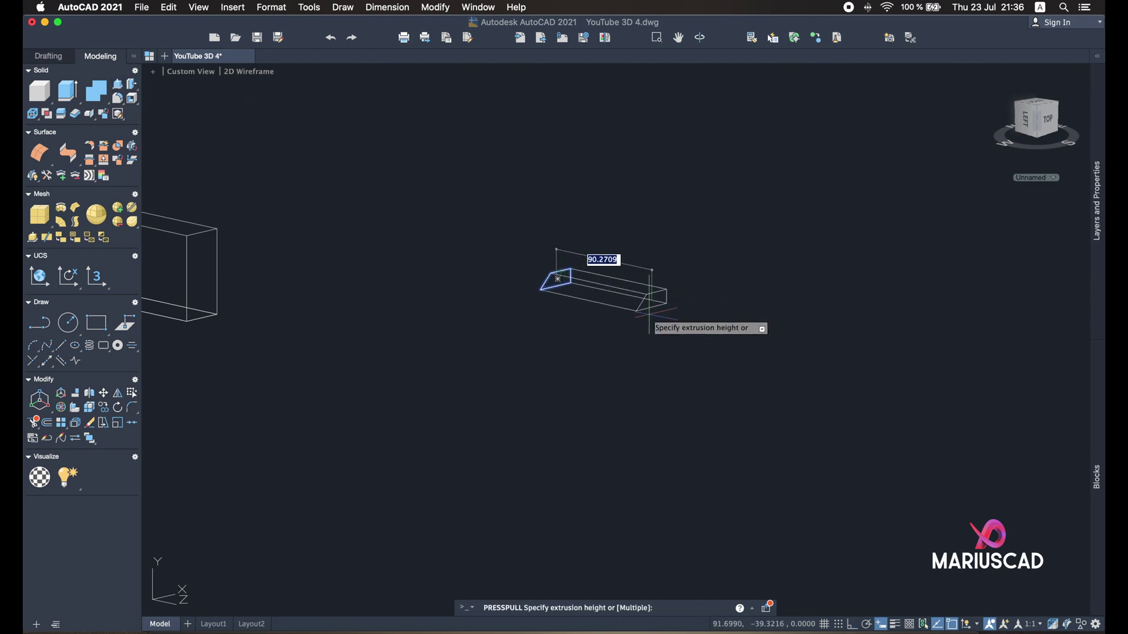
key("Escape")
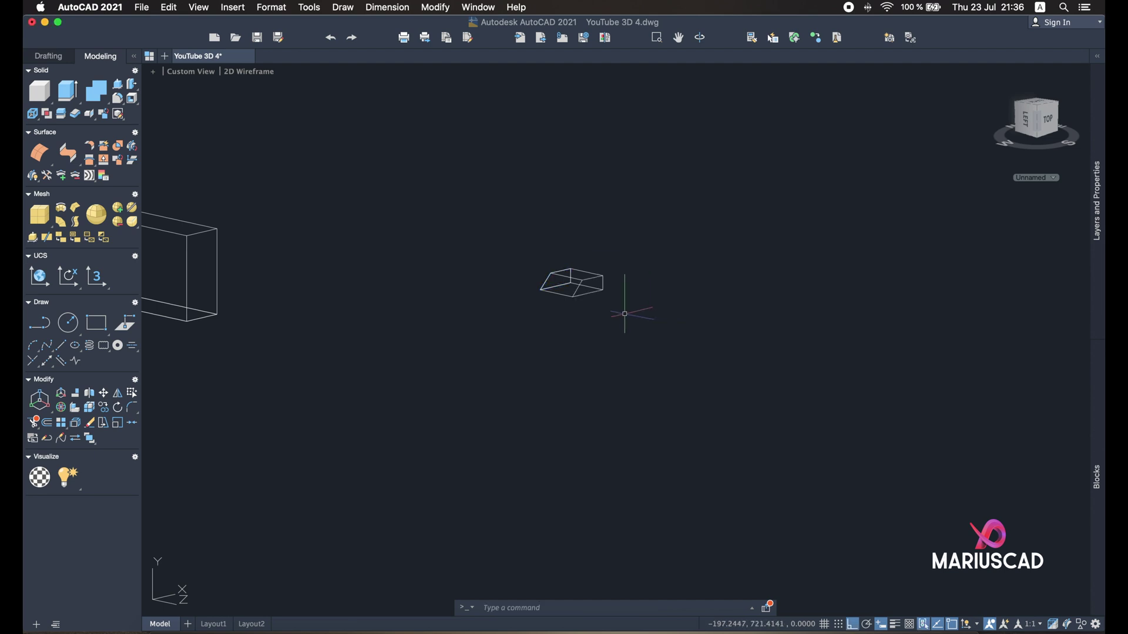
middle_click_drag(624, 307, 574, 339, "shift")
left_click(573, 339)
Move the viewfinder solid by its corner onto the top face of the body box
left_click(539, 267)
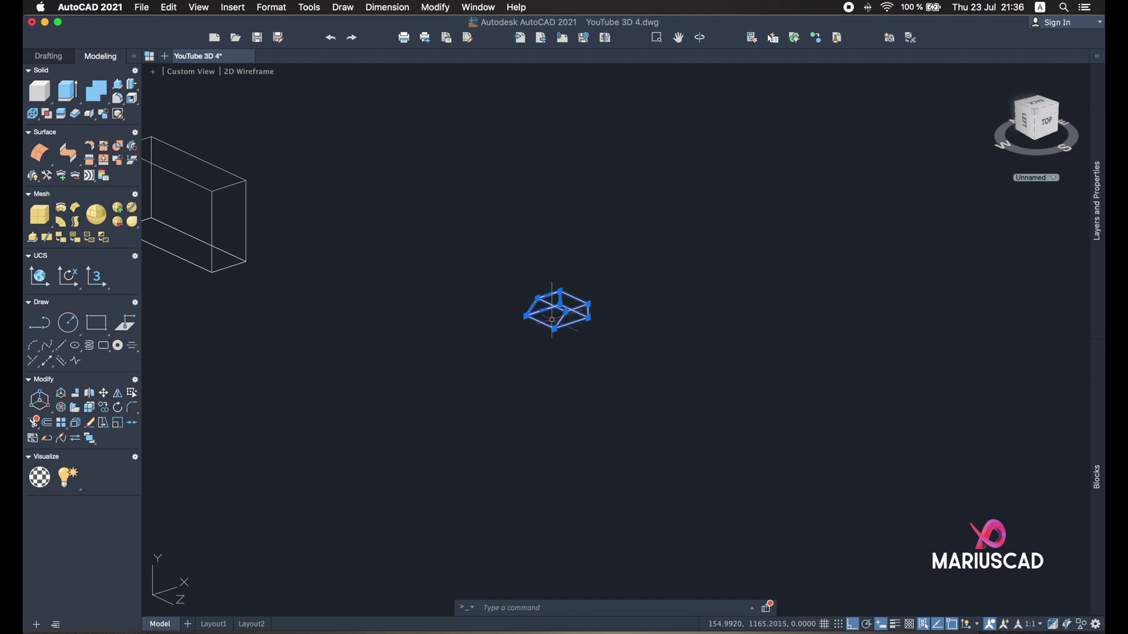
scroll(552, 318, "up", 4)
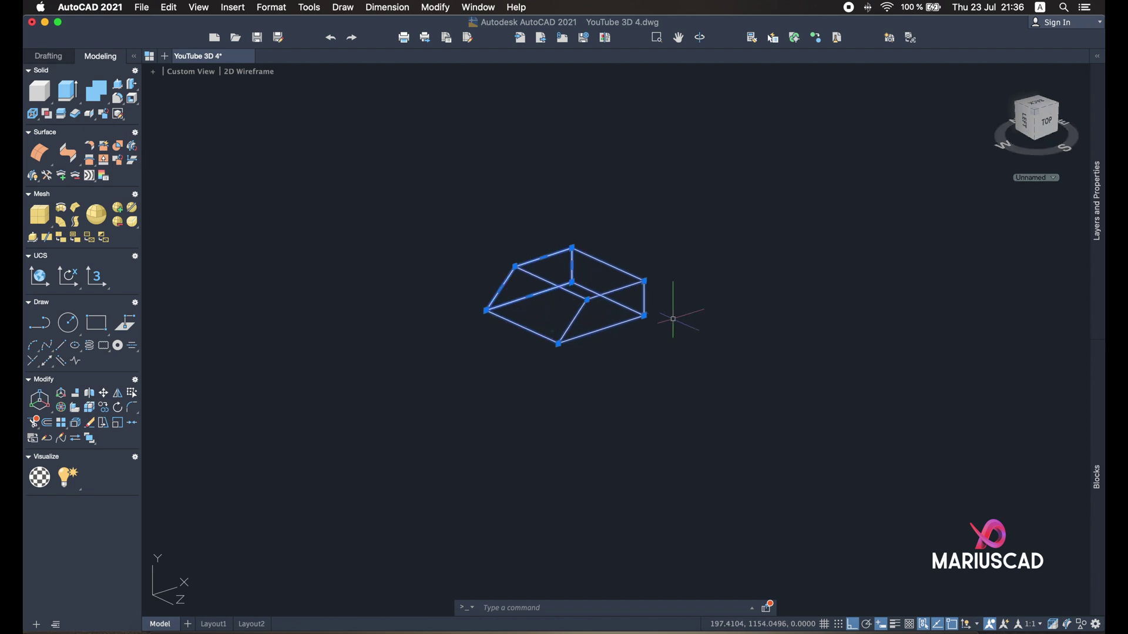
type("m")
key("Return")
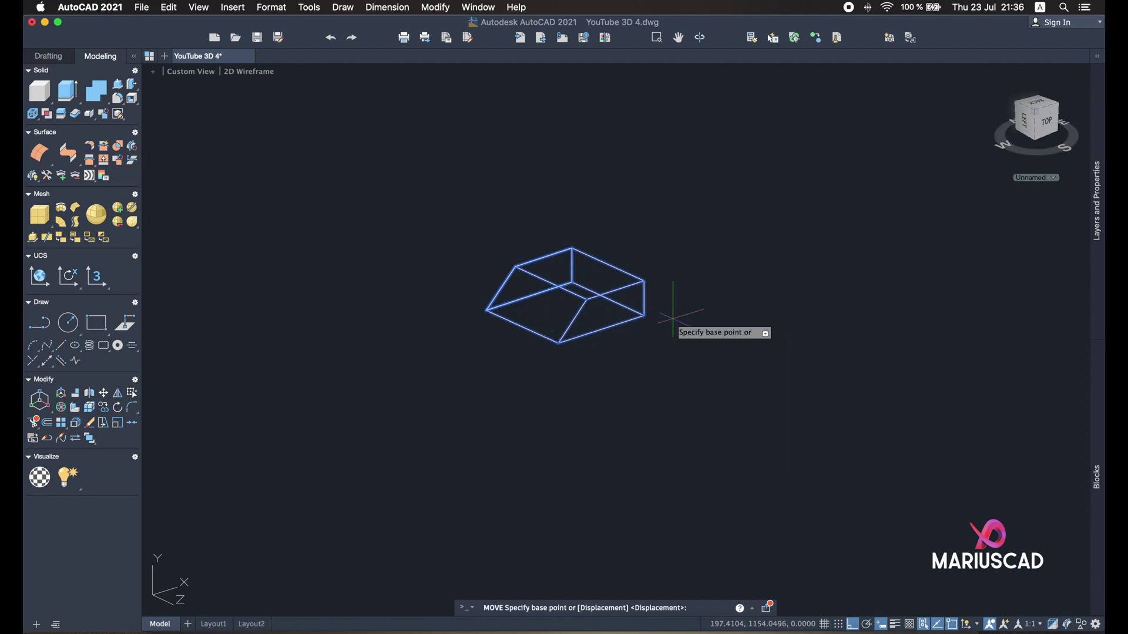
left_click(522, 327)
scroll(726, 377, "down", 5)
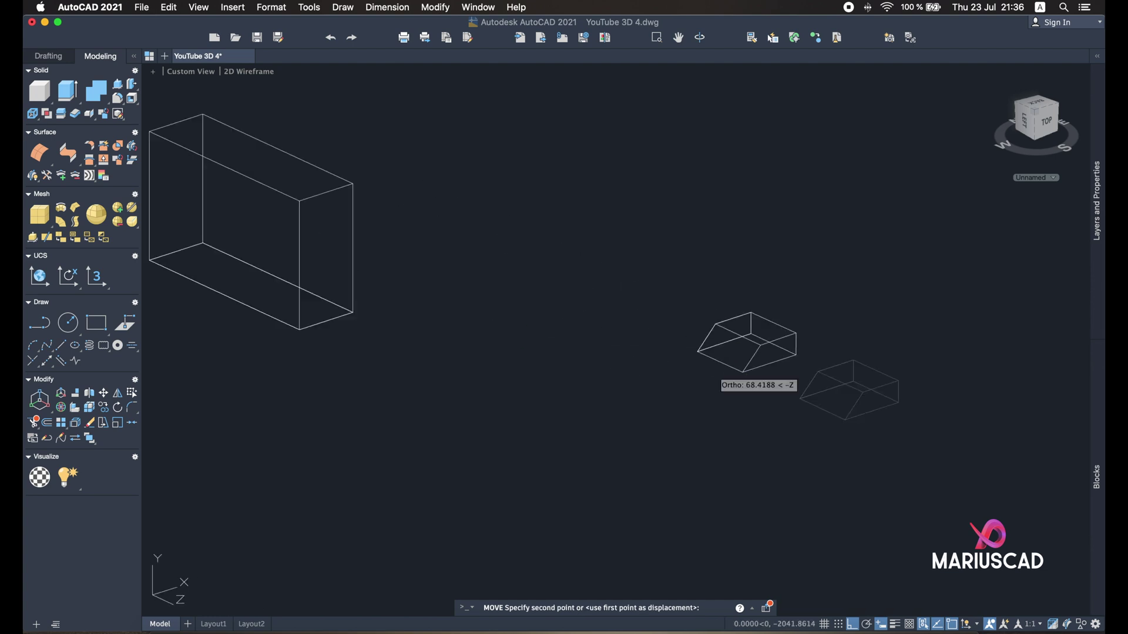
scroll(477, 259, "up", 6)
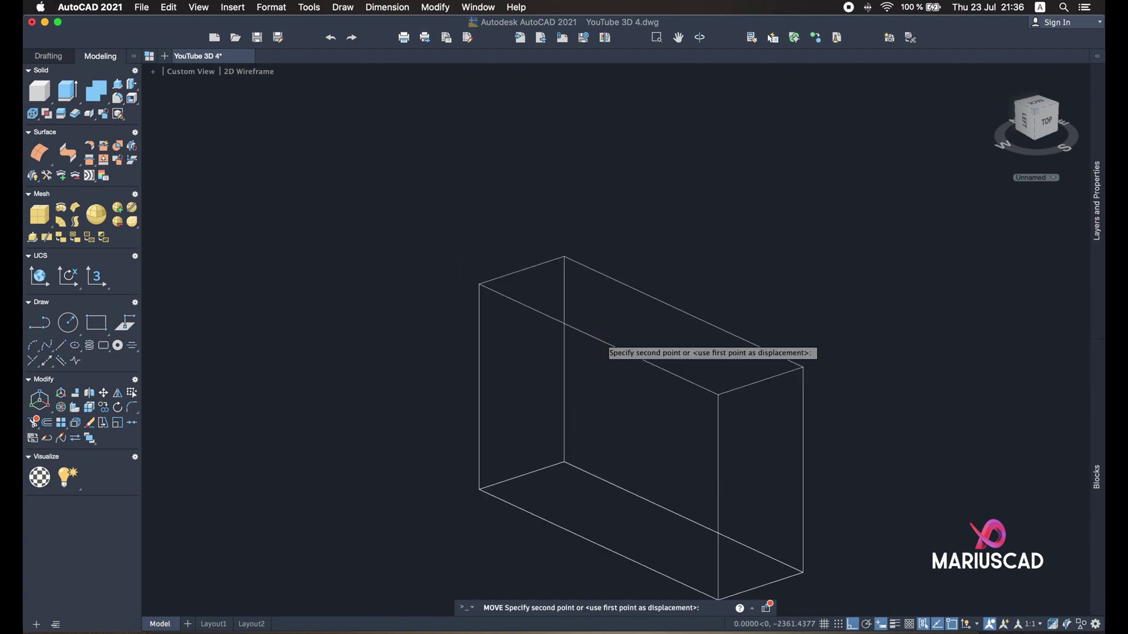
left_click(605, 343)
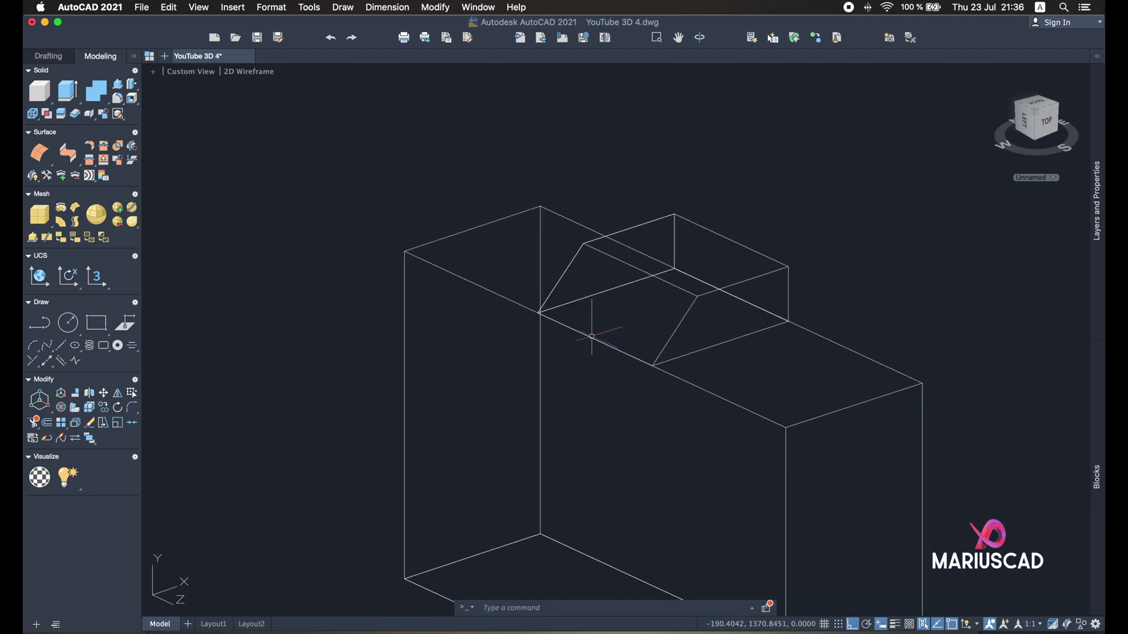
mouse_move(837, 339)
middle_mouse_down("shift")
mouse_move(777, 305)
mouse_move(737, 256)
mouse_move(844, 328)
middle_mouse_up("shift")
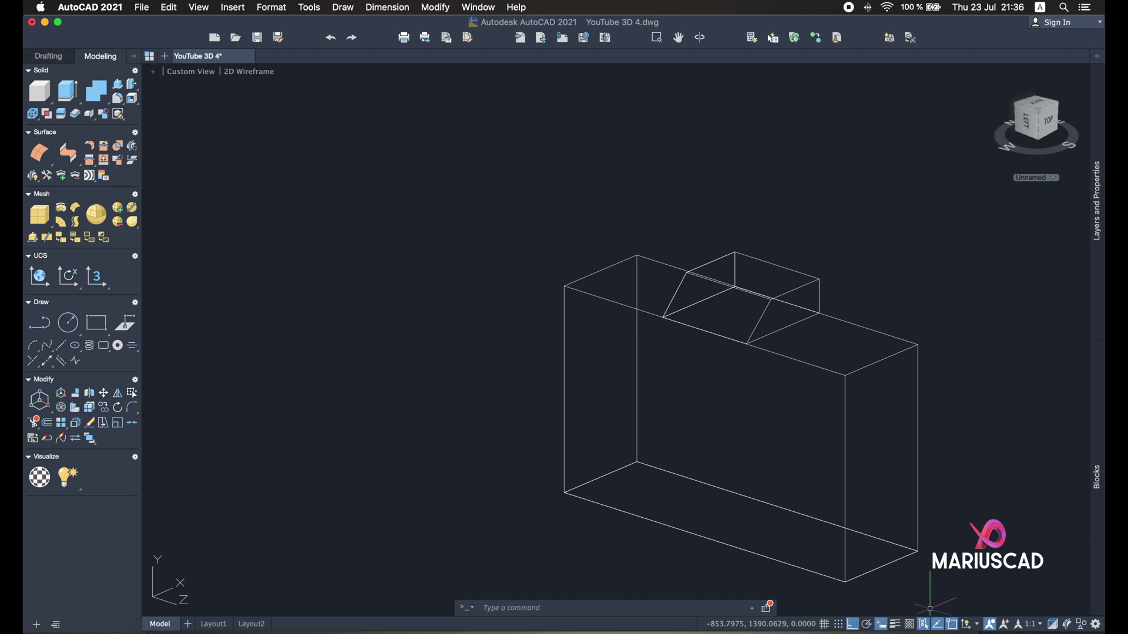
left_click(921, 629)
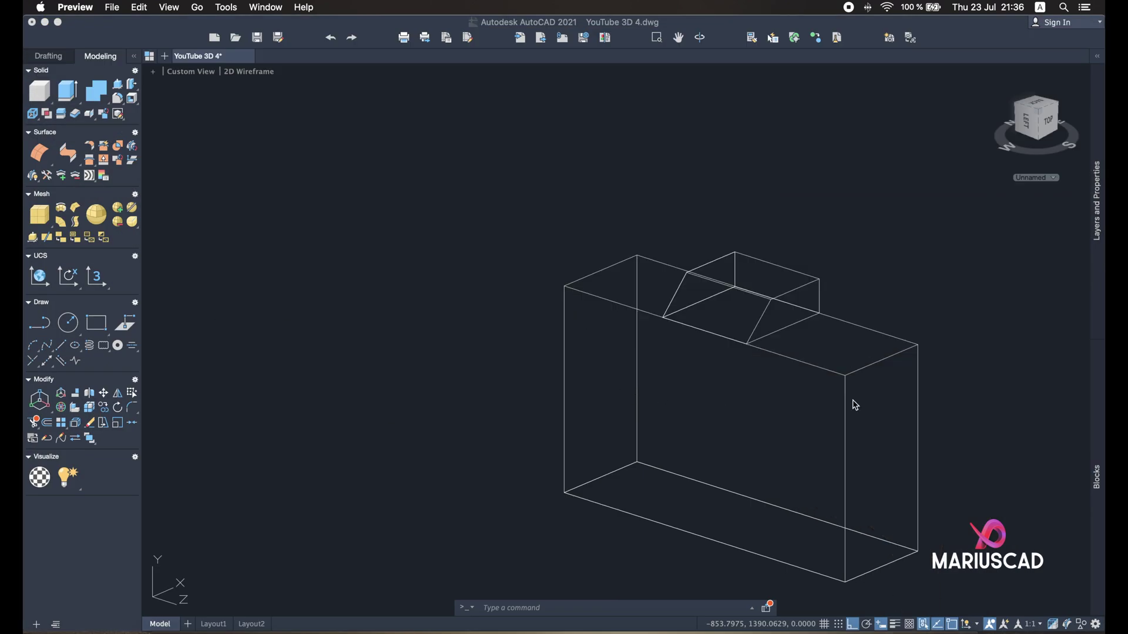
middle_click_drag(857, 402, 795, 391)
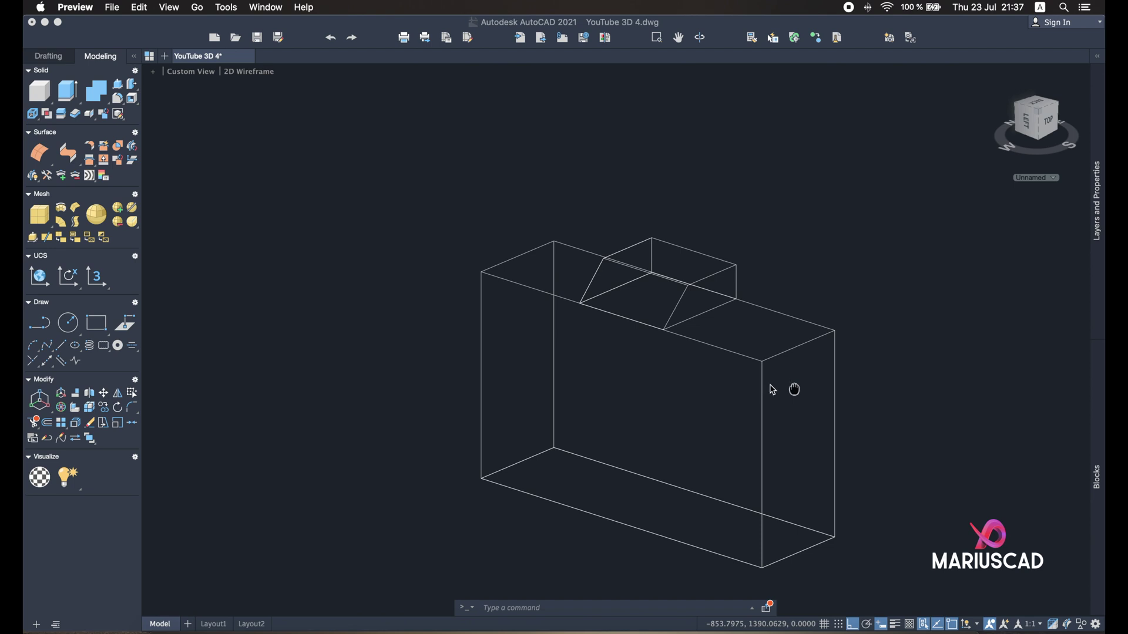
left_click(773, 390)
key("Escape")
middle_click_drag(772, 390, 700, 409, "shift")
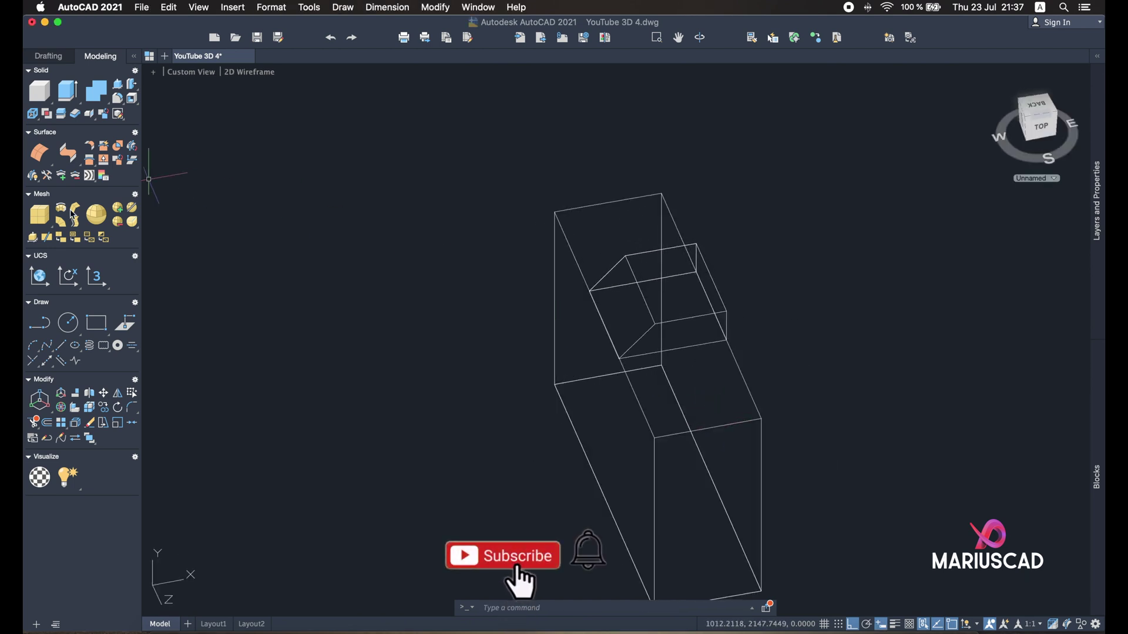
Draw a short guide line from the edge of the body's top face
left_click(62, 345)
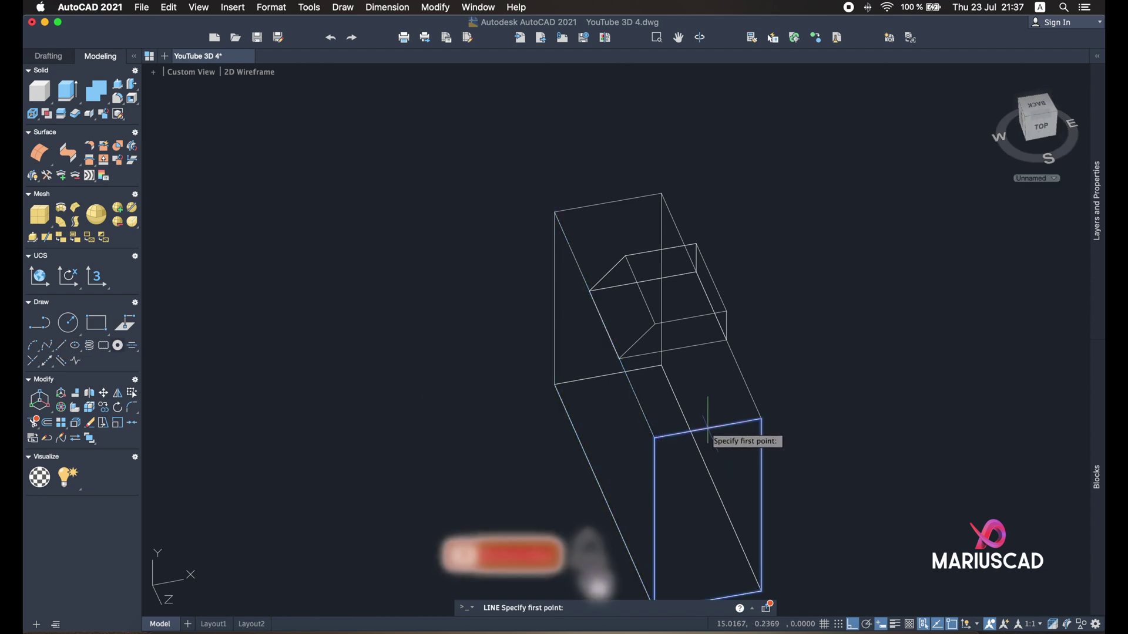
left_click(654, 438)
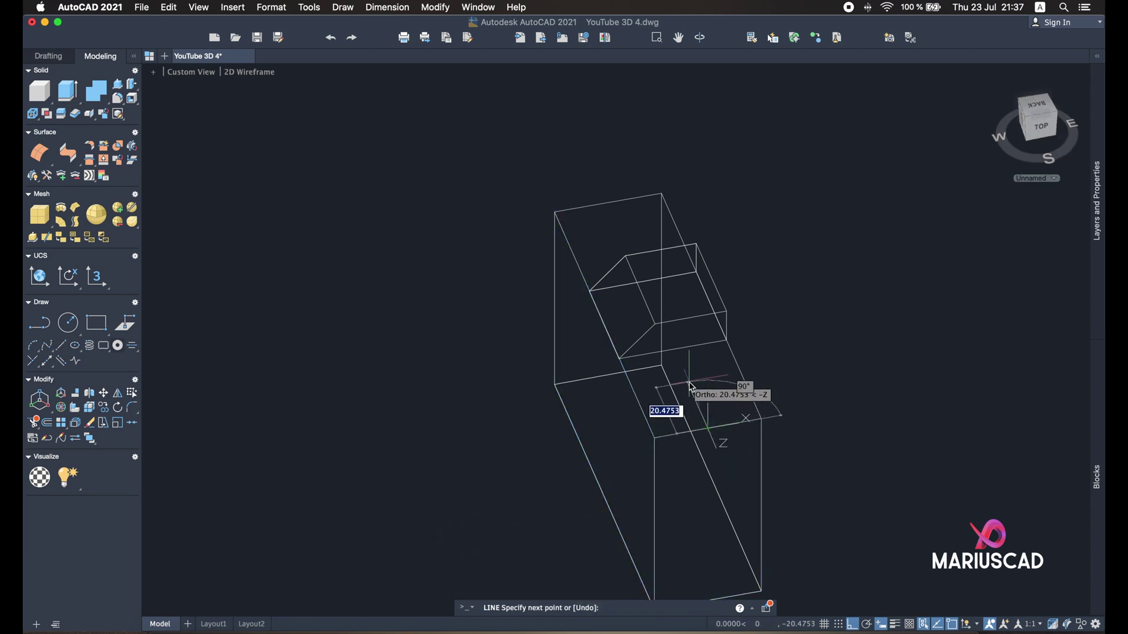
left_click(691, 390)
key("Escape")
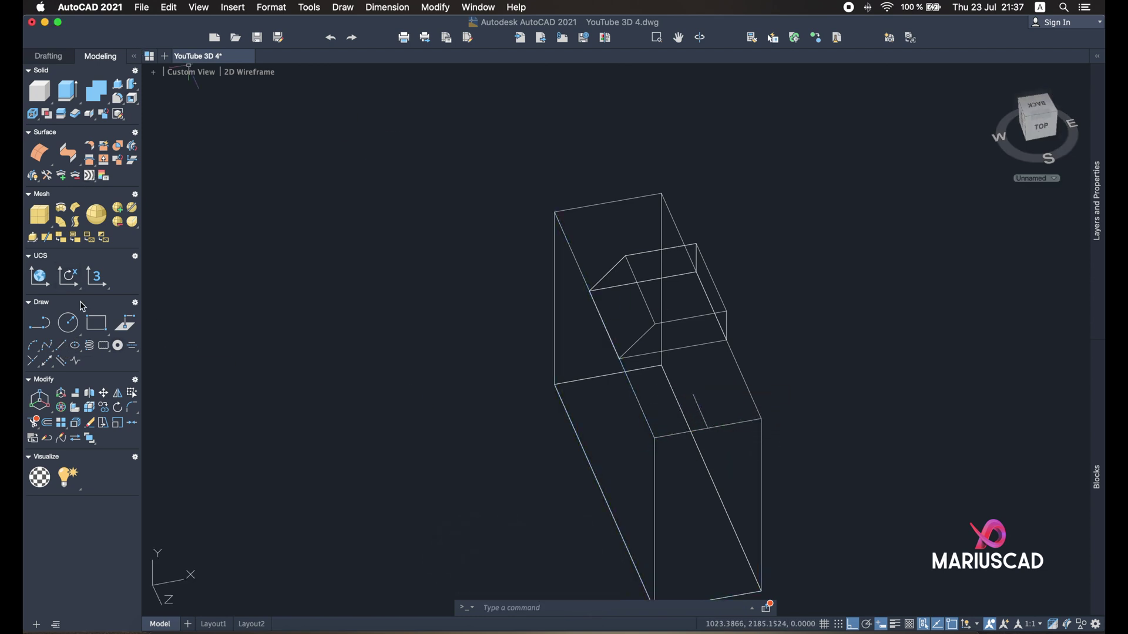
Start a circle on the top face, cancel it, and switch to the Top view
left_click(69, 323)
middle_click_drag(524, 345, 517, 319, "shift")
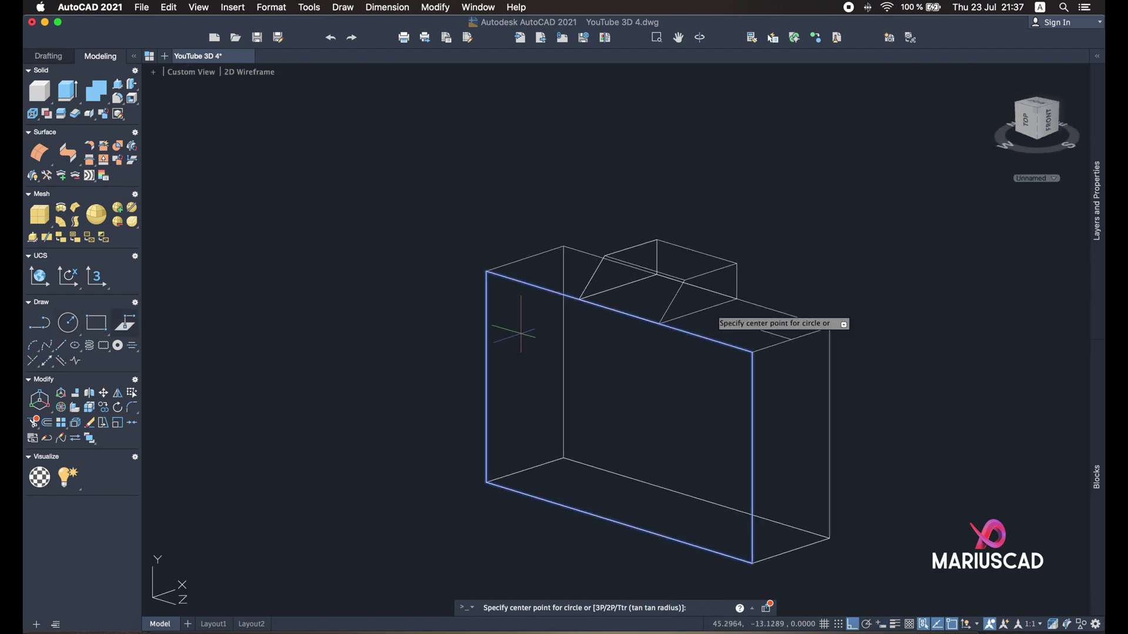
left_click(748, 328)
middle_click_drag(735, 336, 788, 307, "shift")
key("Escape")
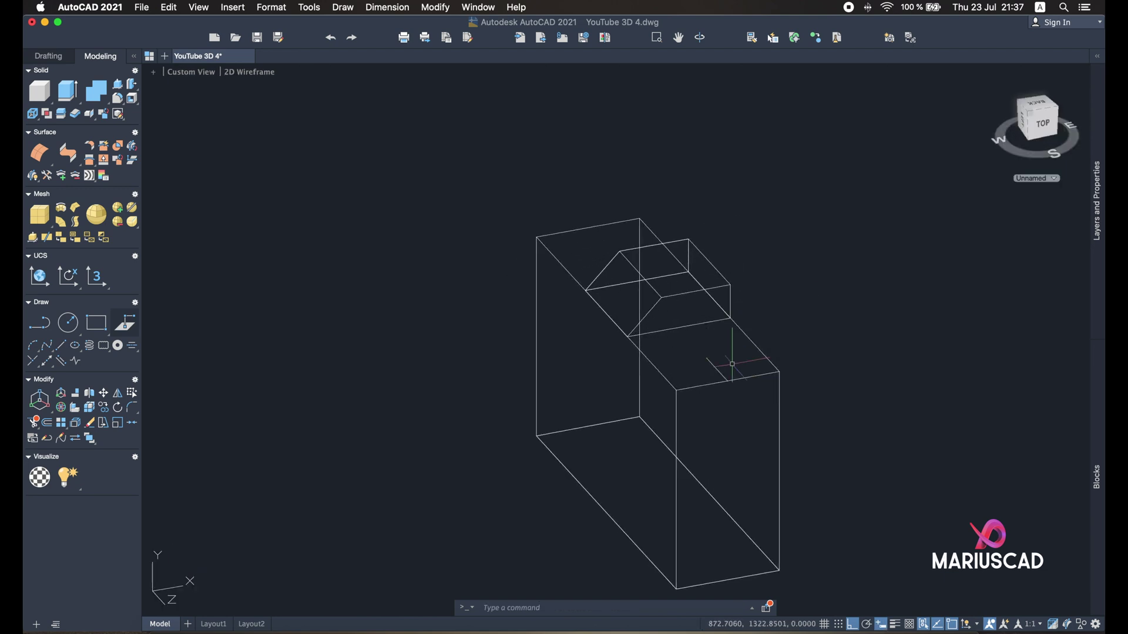
middle_click_drag(732, 365, 703, 410, "shift")
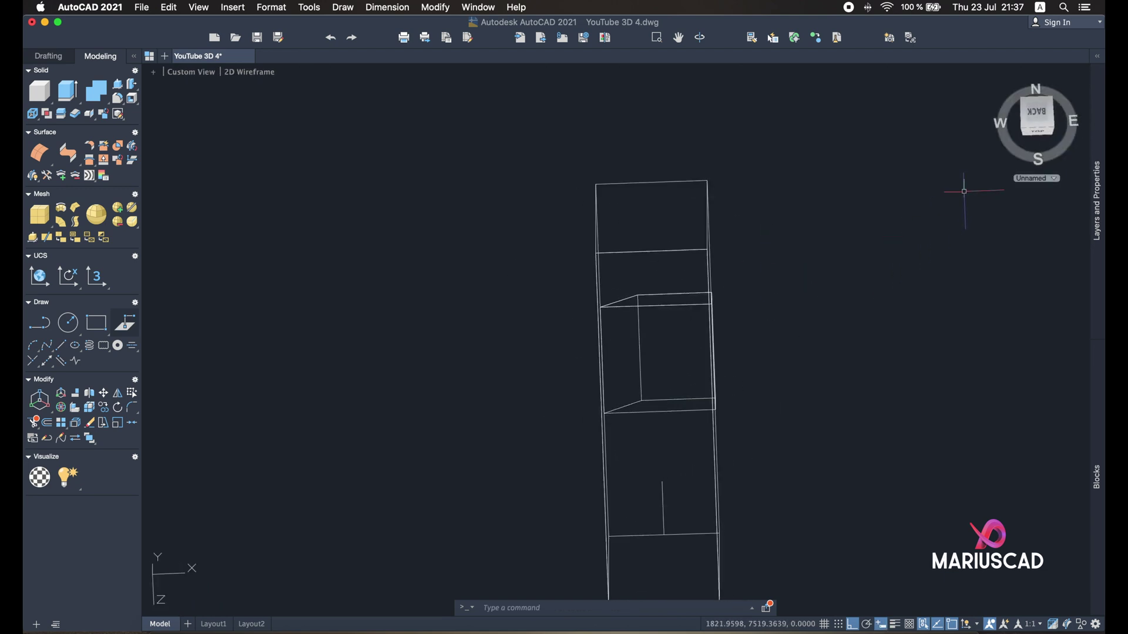
left_click(1037, 117)
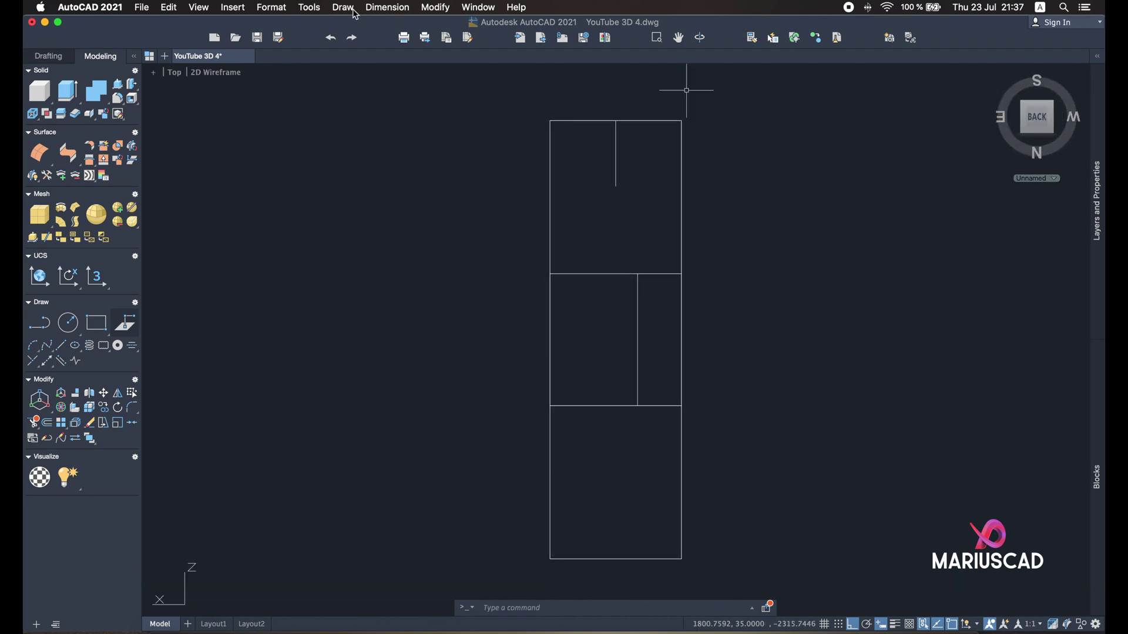
Align the UCS to the top view and draw a 20-diameter circle at the guide line's end
left_click(311, 9)
mouse_move(341, 176)
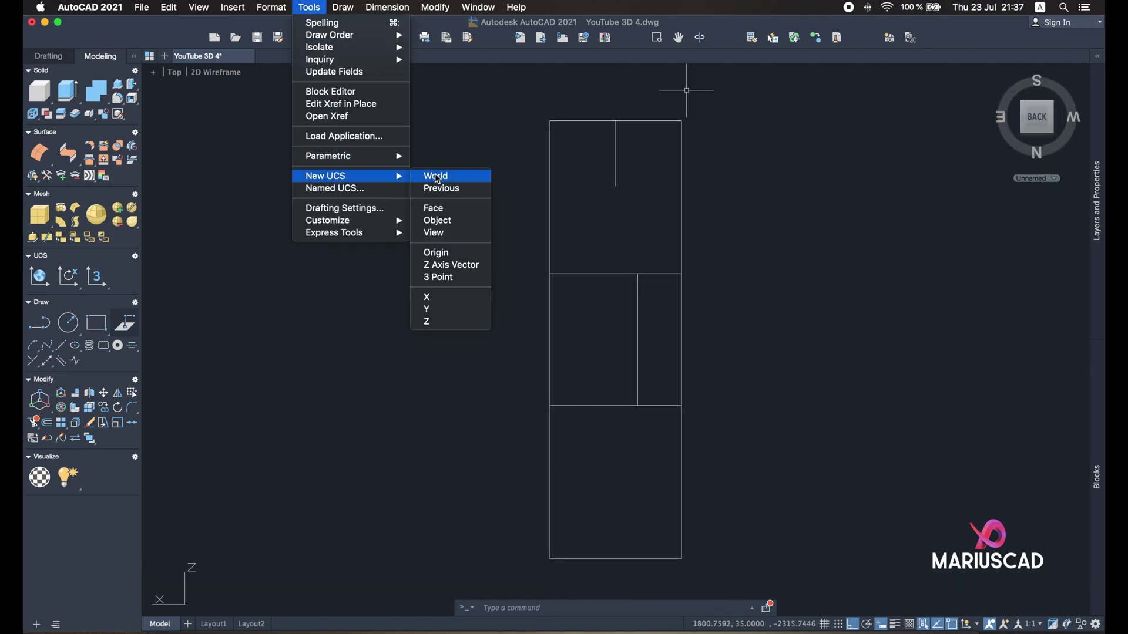
left_click(456, 234)
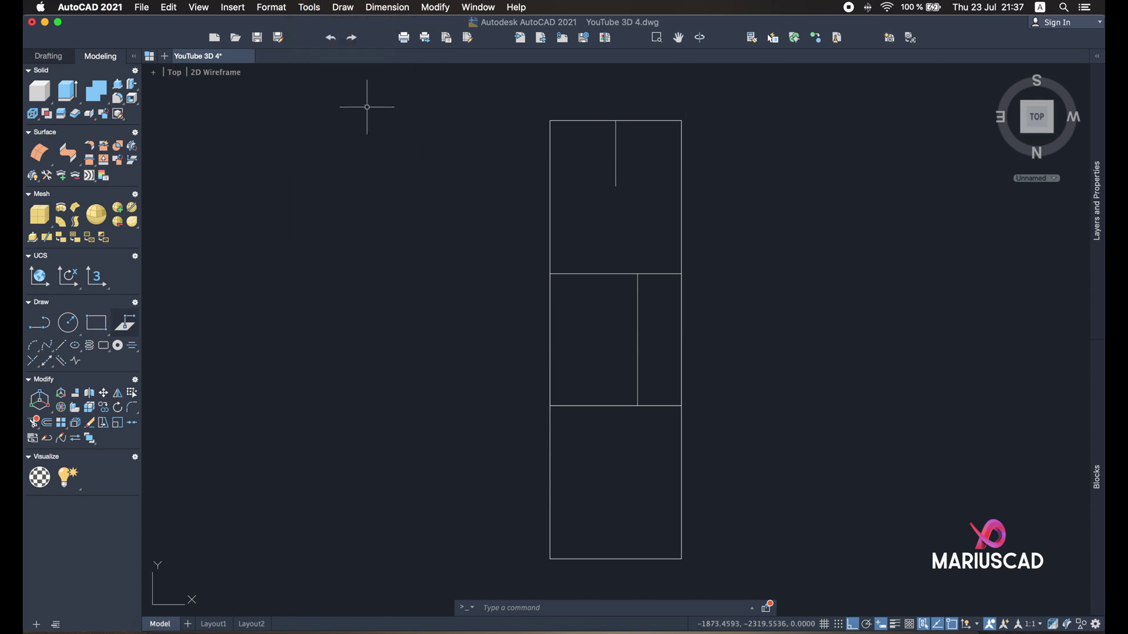
left_click(77, 323)
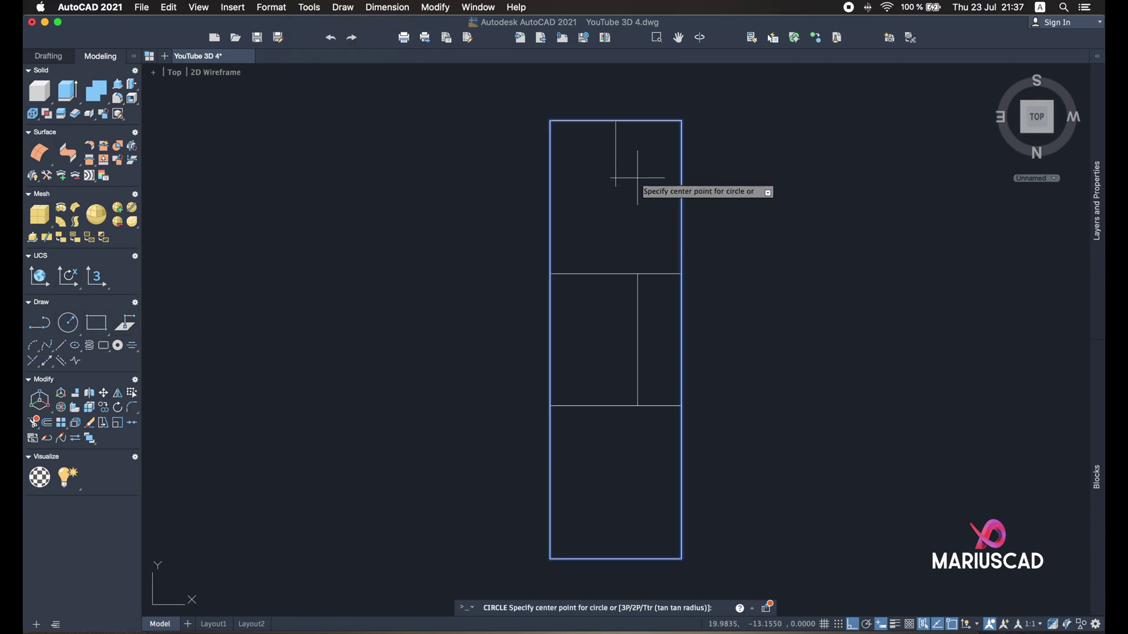
left_click(615, 186)
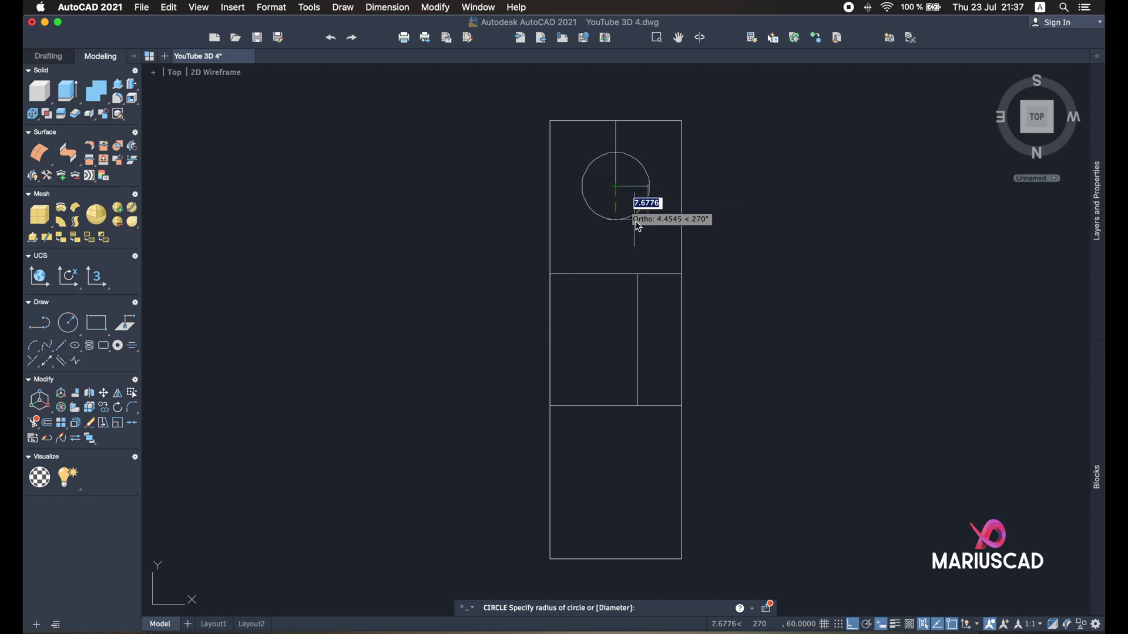
type("d")
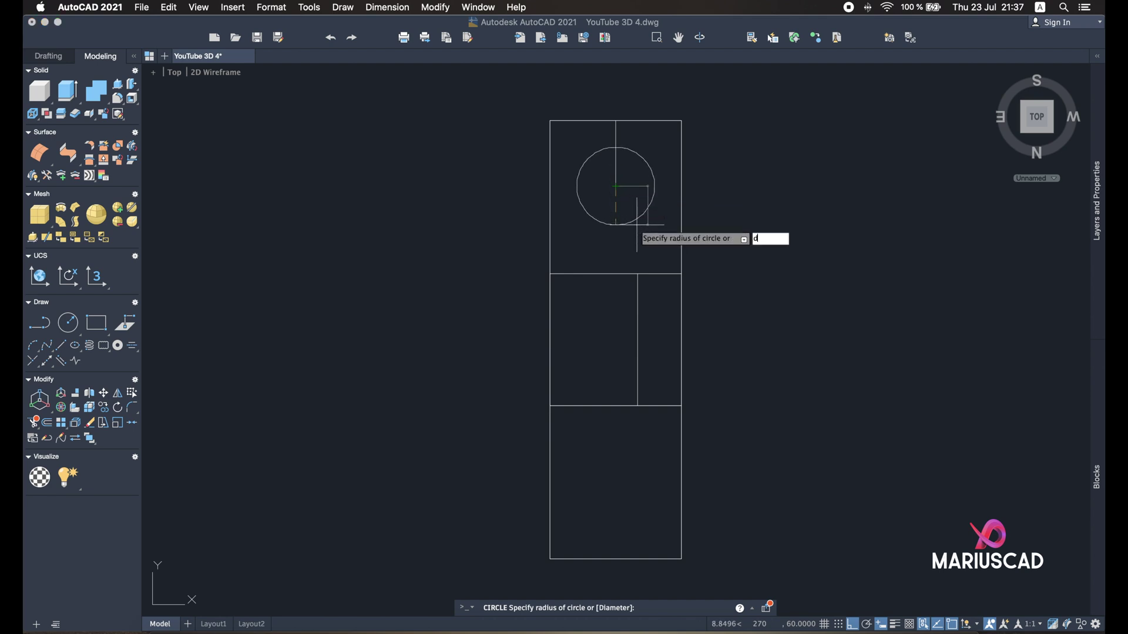
key("Return")
type("20")
key("Return")
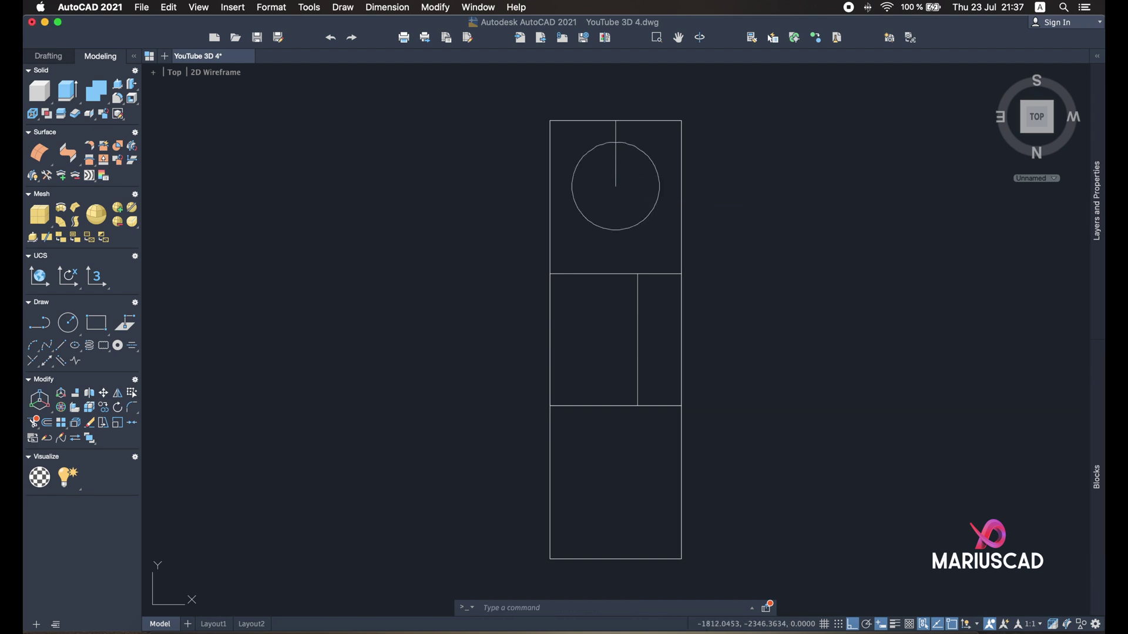
Delete the vertical guide line and return to an oblique view
left_click(626, 178)
left_click(613, 179)
key("Delete")
mouse_move(615, 178)
middle_mouse_down("shift")
mouse_move(773, 310)
mouse_move(660, 234)
mouse_move(790, 304)
mouse_move(658, 262)
mouse_move(705, 258)
middle_mouse_up("shift")
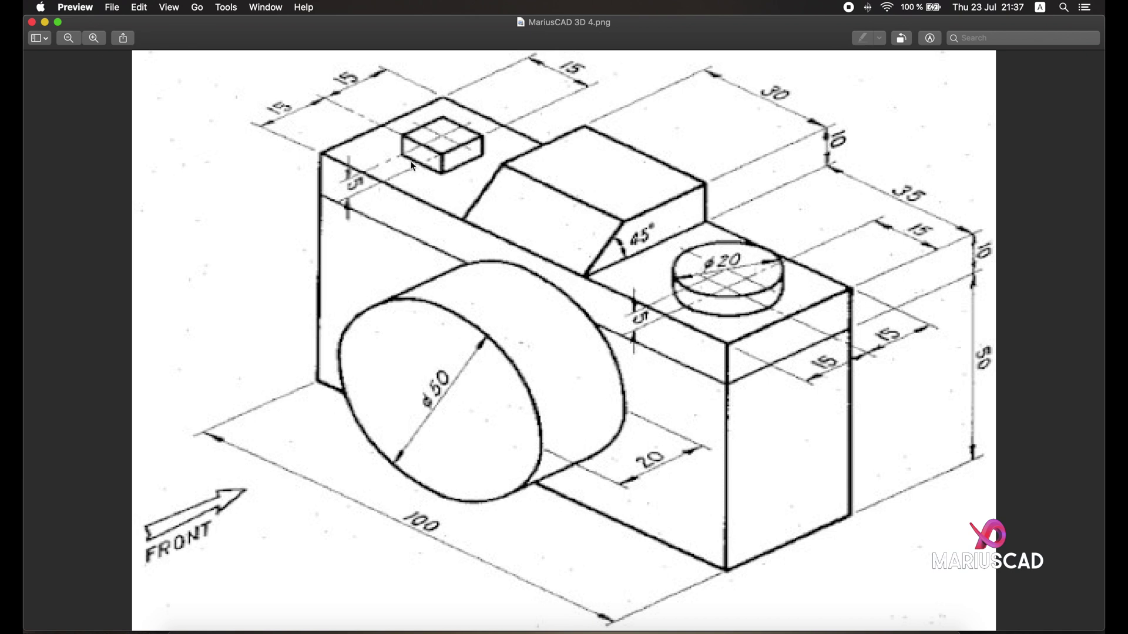
Press-pull the top-face circle into a short cylindrical button, then bring up the reference drawing
left_click(45, 22)
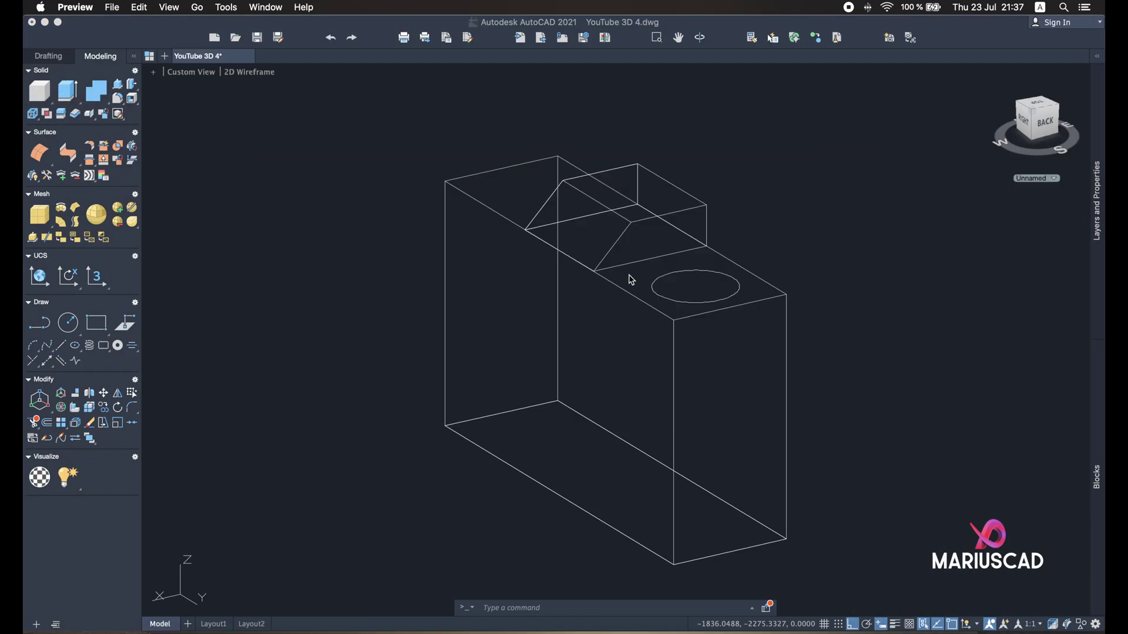
left_click(121, 87)
left_click(122, 88)
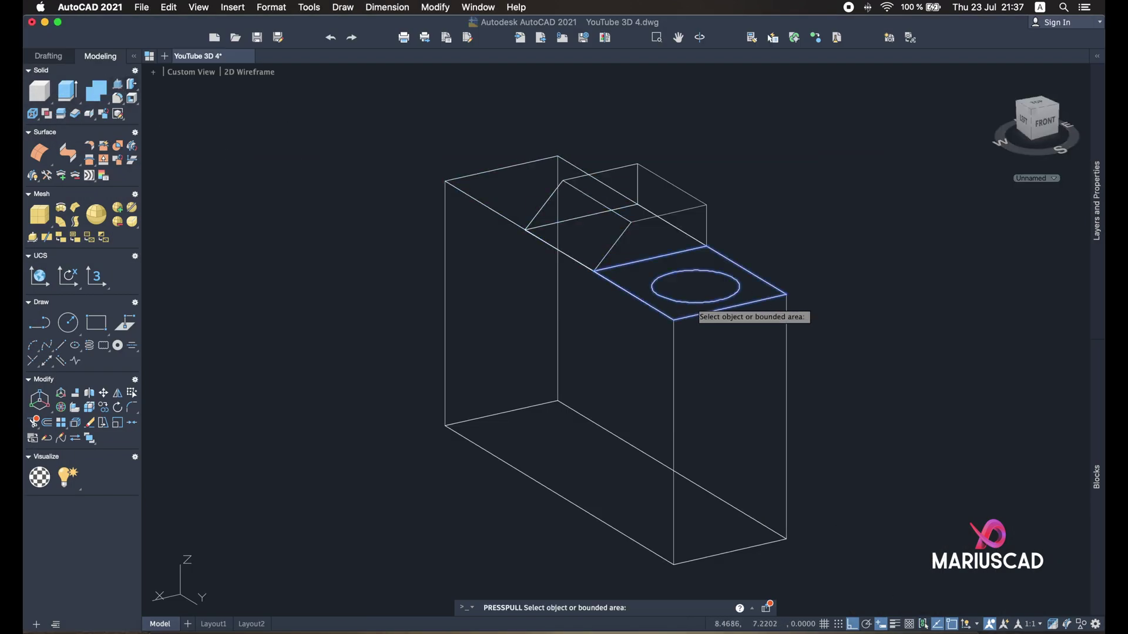
left_click(693, 287)
left_click(725, 261)
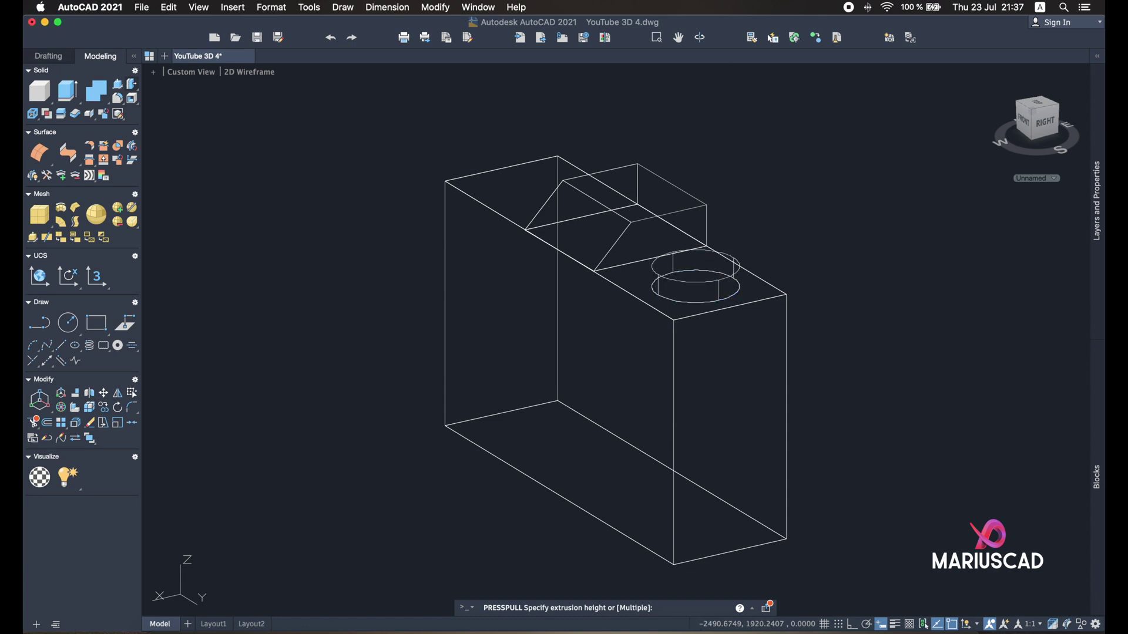
key("Escape")
middle_click_drag(678, 253, 834, 411, "shift")
key("super+Tab")
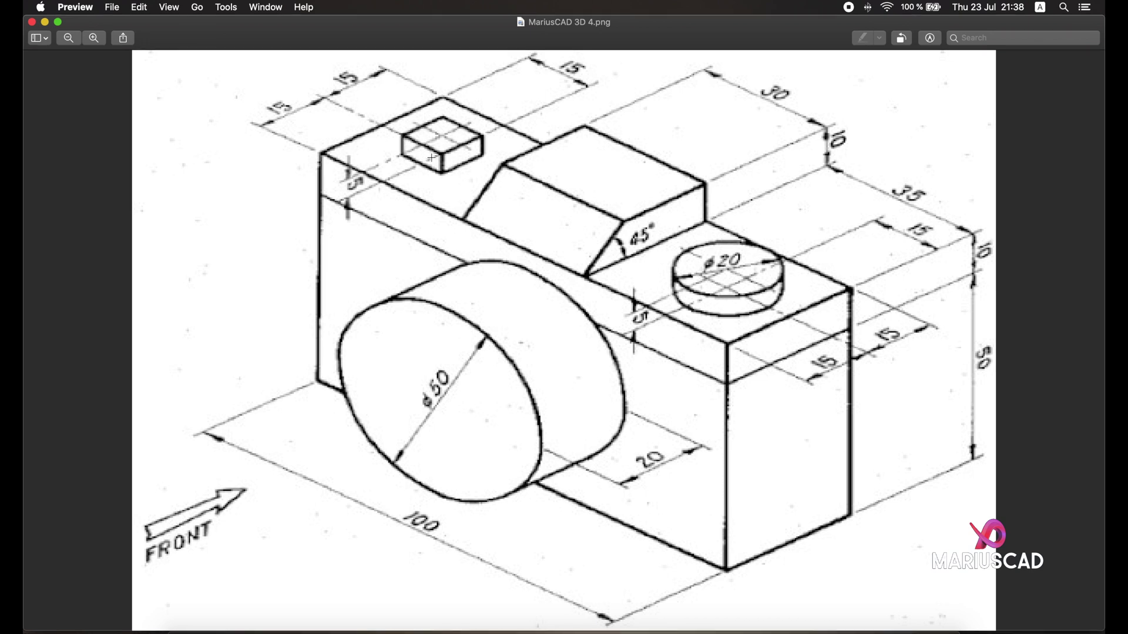
Minimise the MariusCAD 3D 4.png reference drawing in Preview
left_click(46, 22)
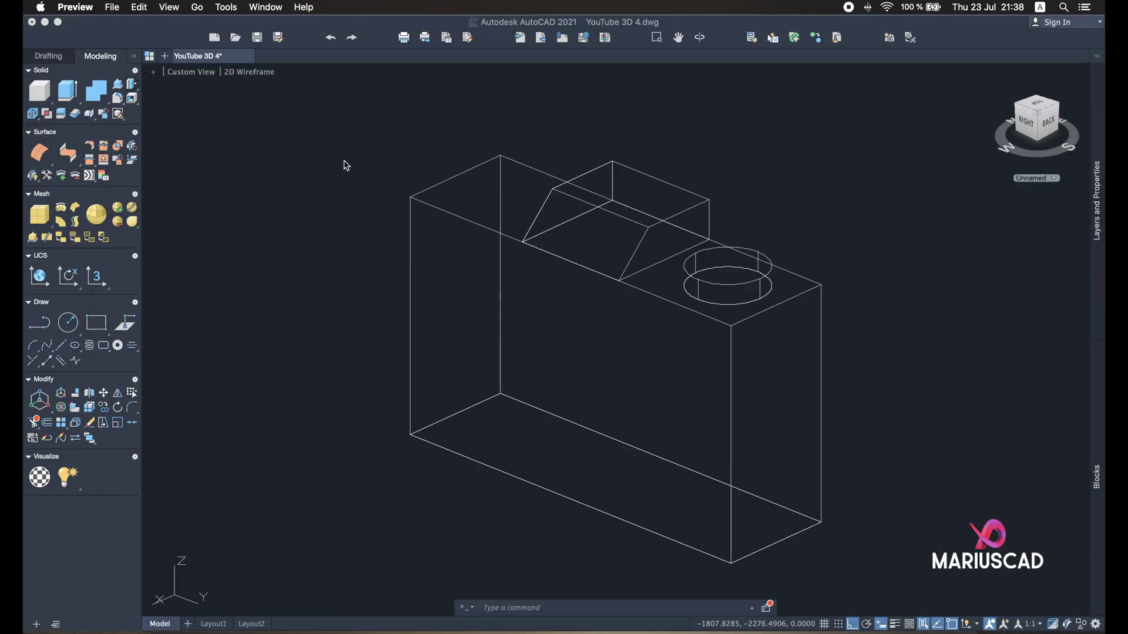
Draw a guide line of length 1 from the top edge across the body's top face
left_click(63, 348)
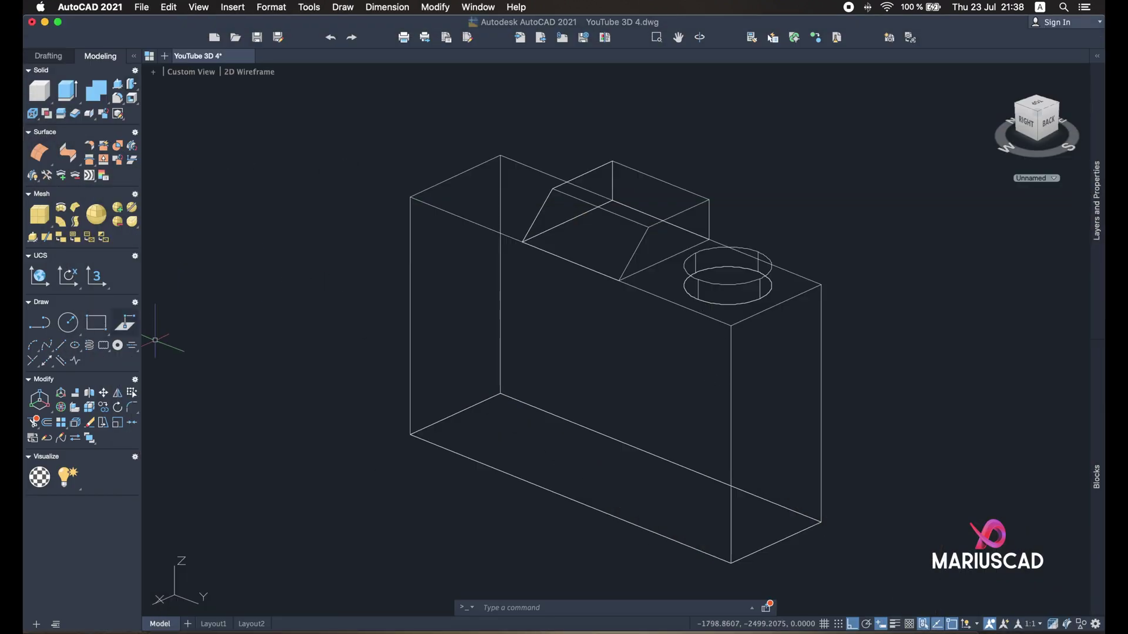
left_click(61, 347)
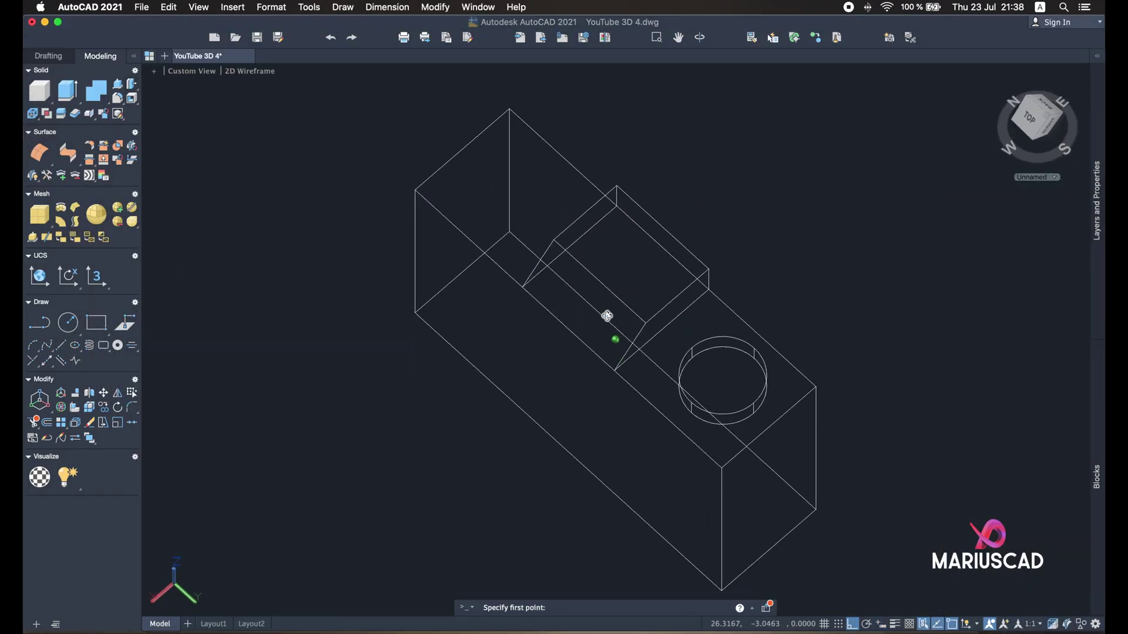
left_click(463, 149)
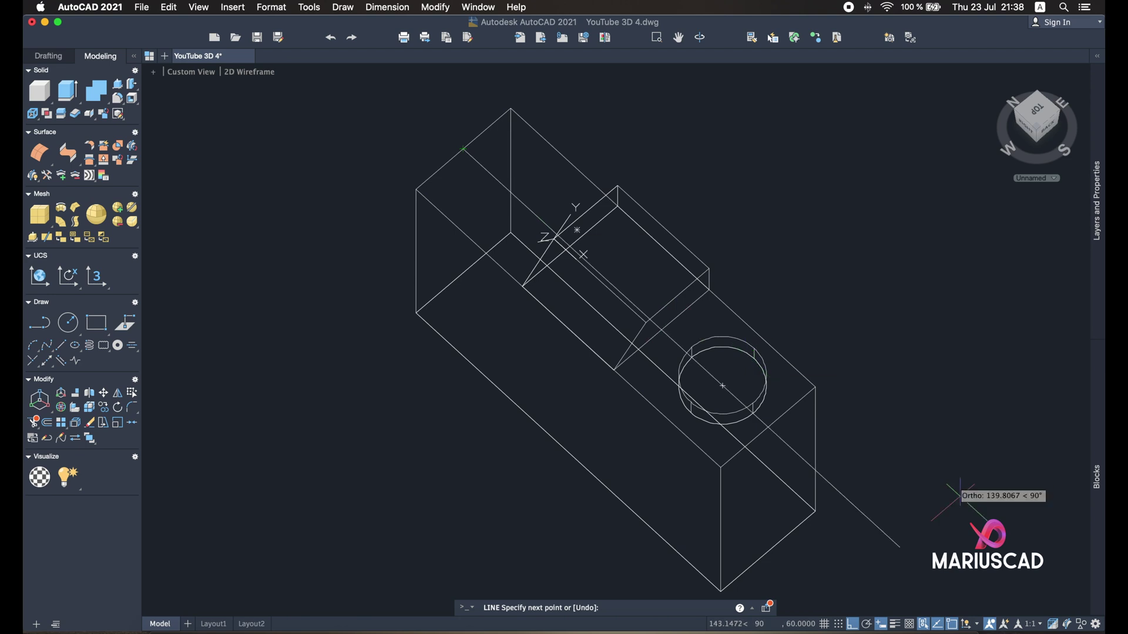
type("1")
key("Return")
key("Return")
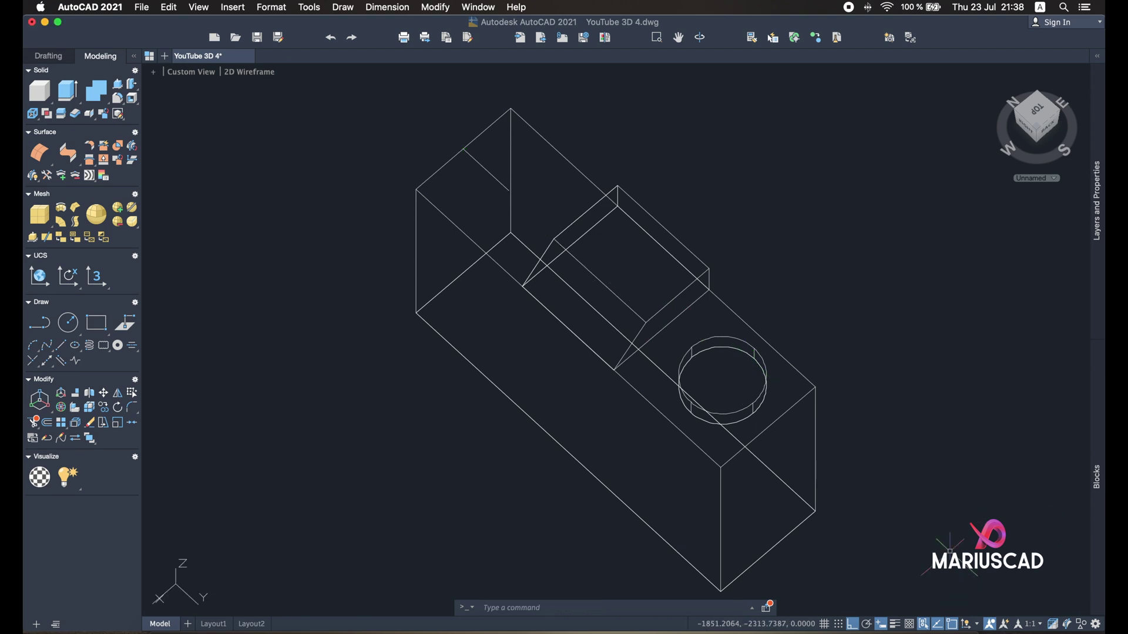
left_click(97, 323)
left_click(508, 191)
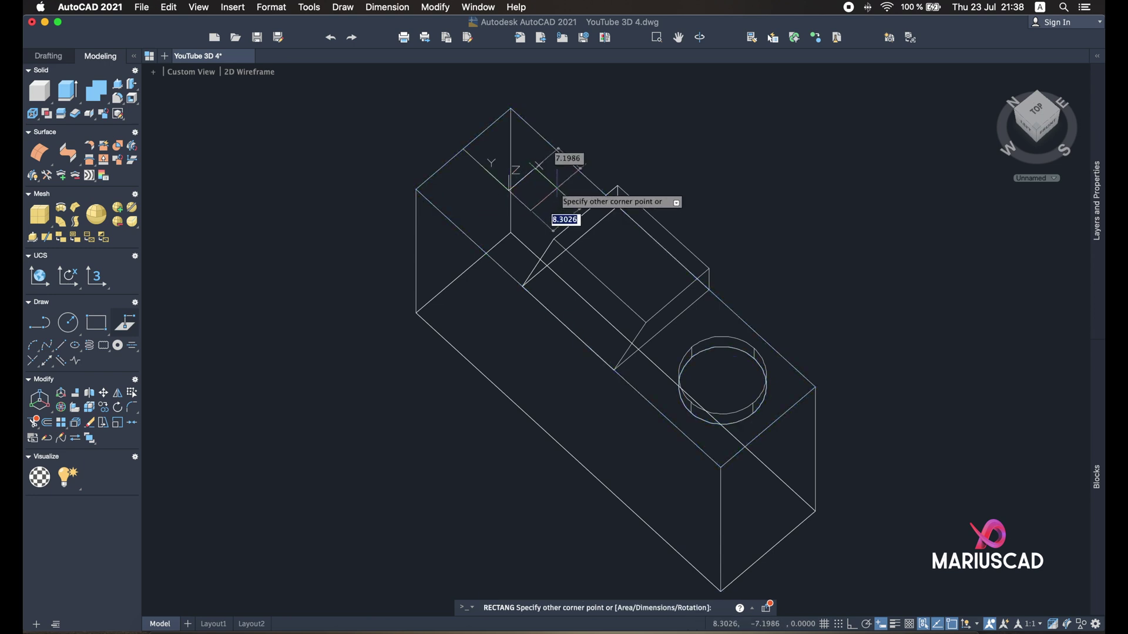
middle_click_drag(557, 187, 583, 188, "shift")
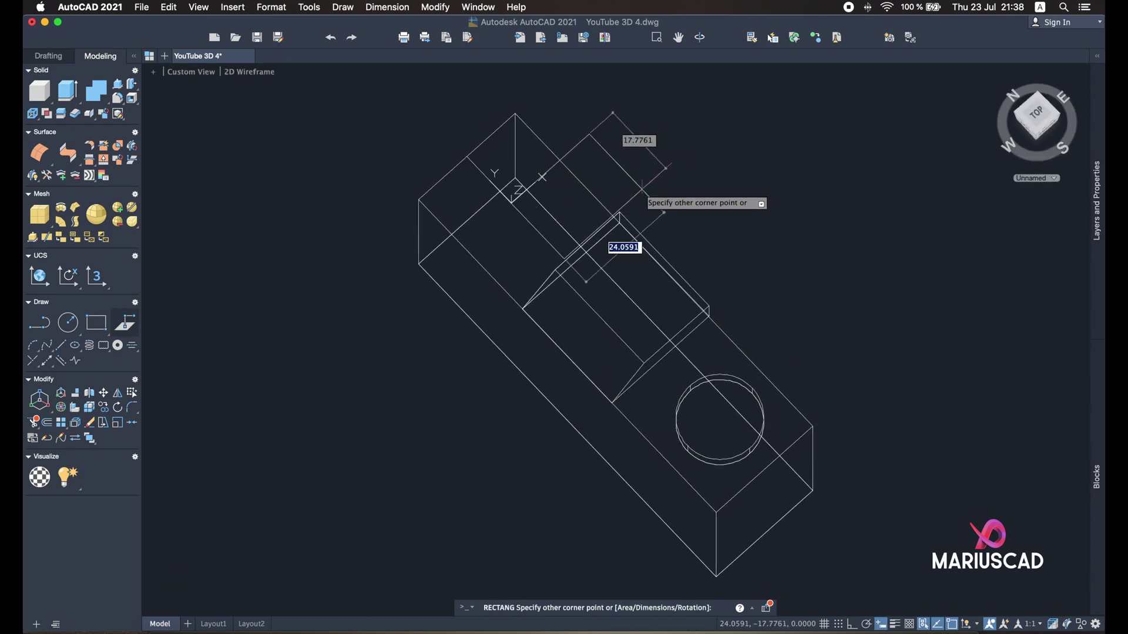
type("@")
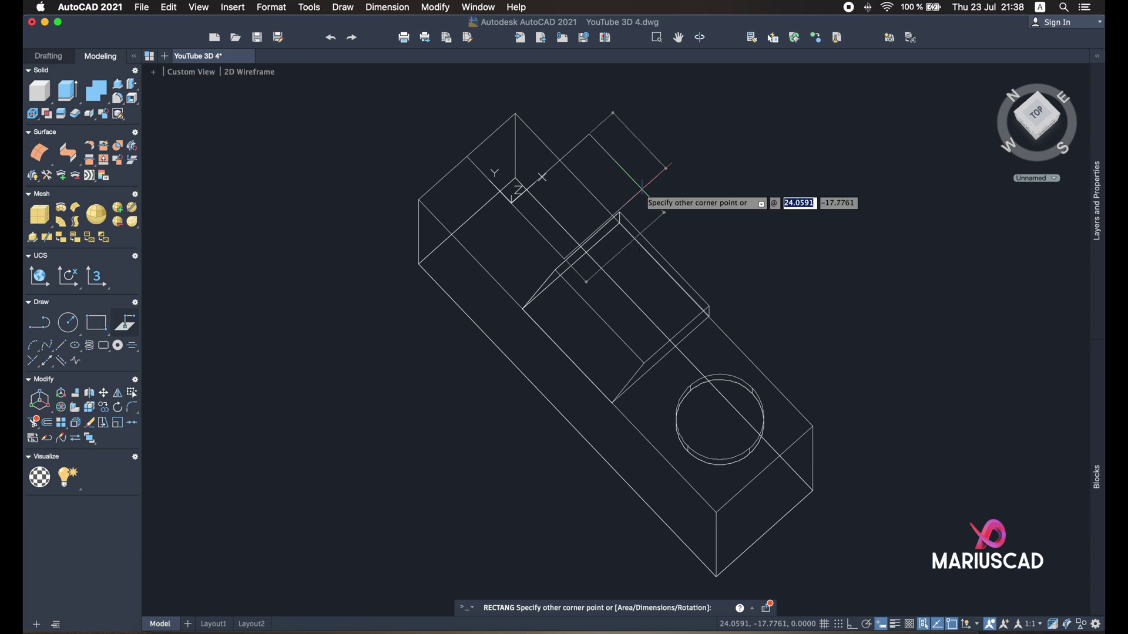
type("10,10")
key("Return")
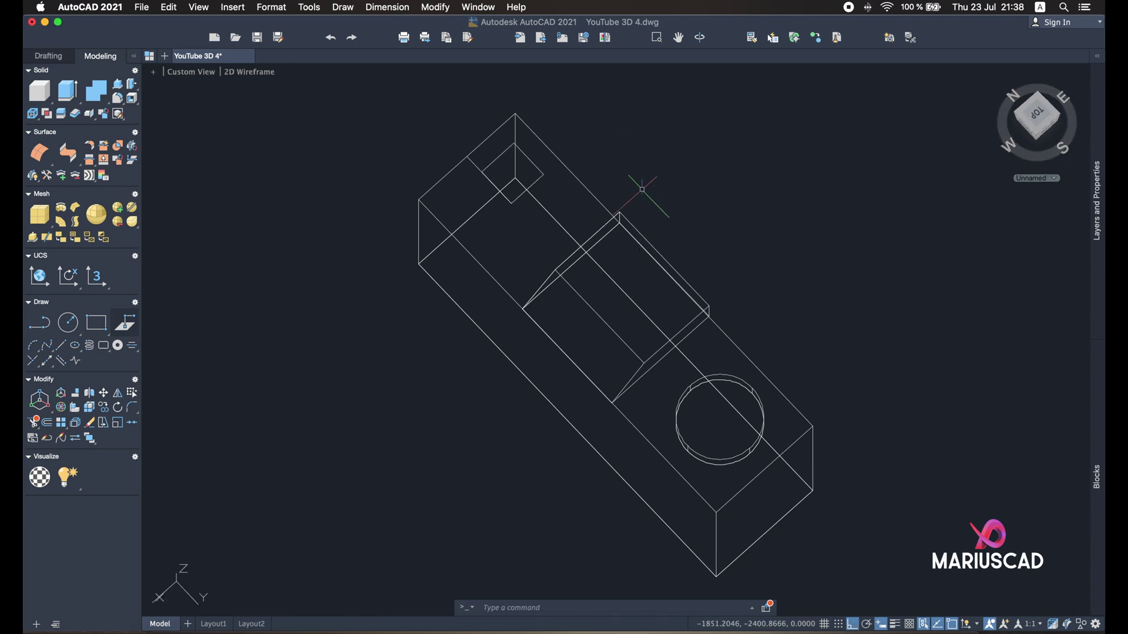
Check the square's corner grips, leave it unchanged, and switch to the Top view
scroll(549, 173, "up", 4)
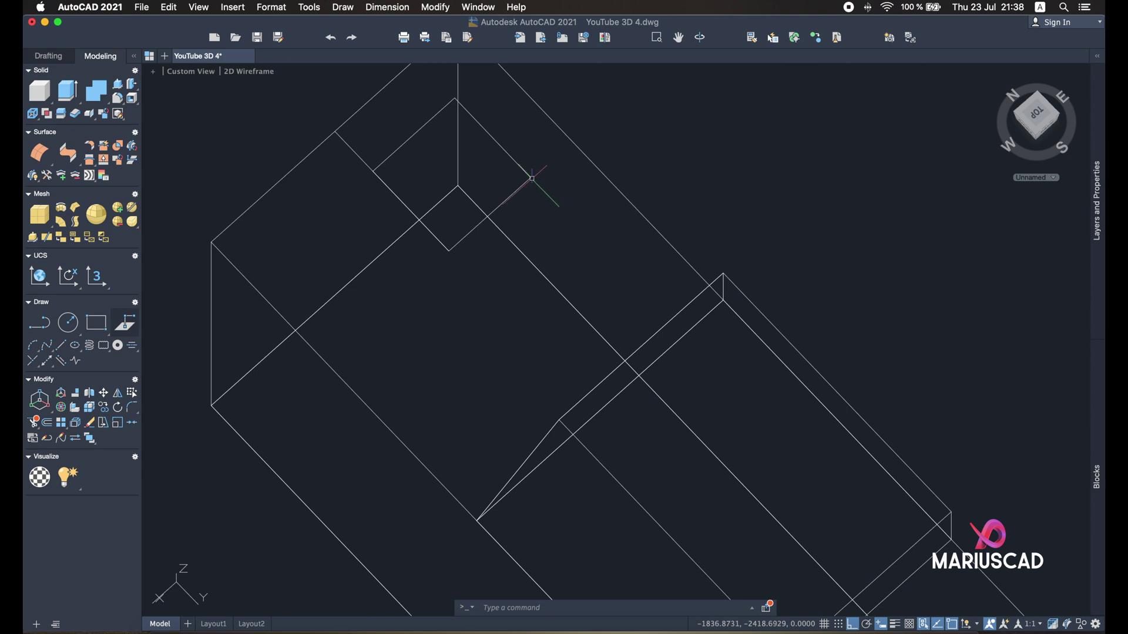
left_click(531, 177)
mouse_move(530, 178)
left_click(575, 214)
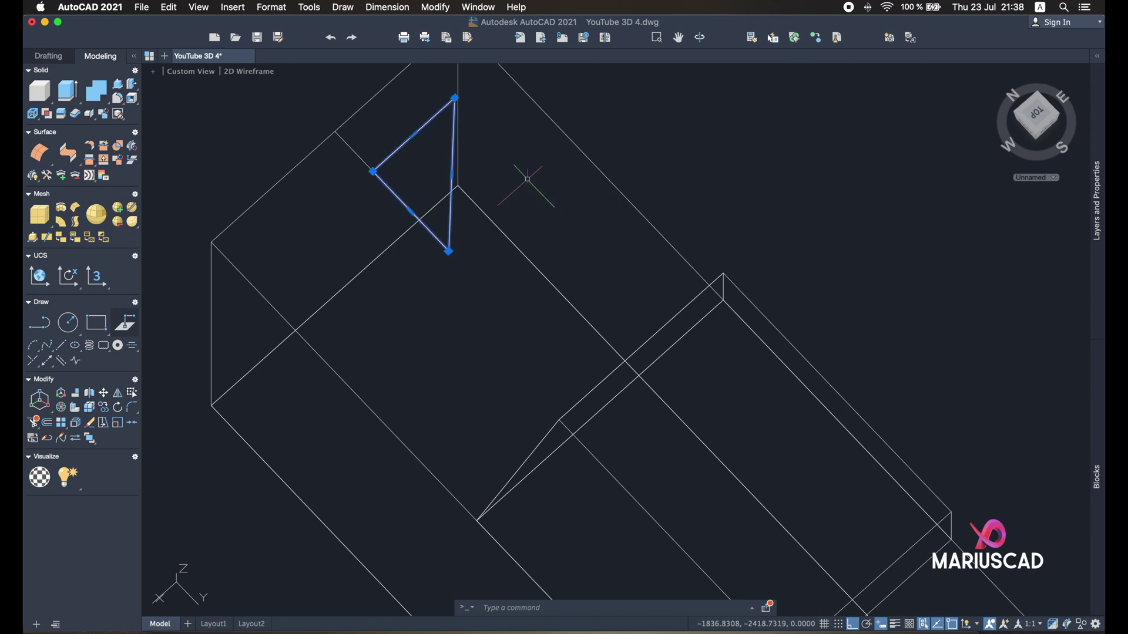
key("Escape")
middle_click_drag(536, 265, 510, 234, "shift")
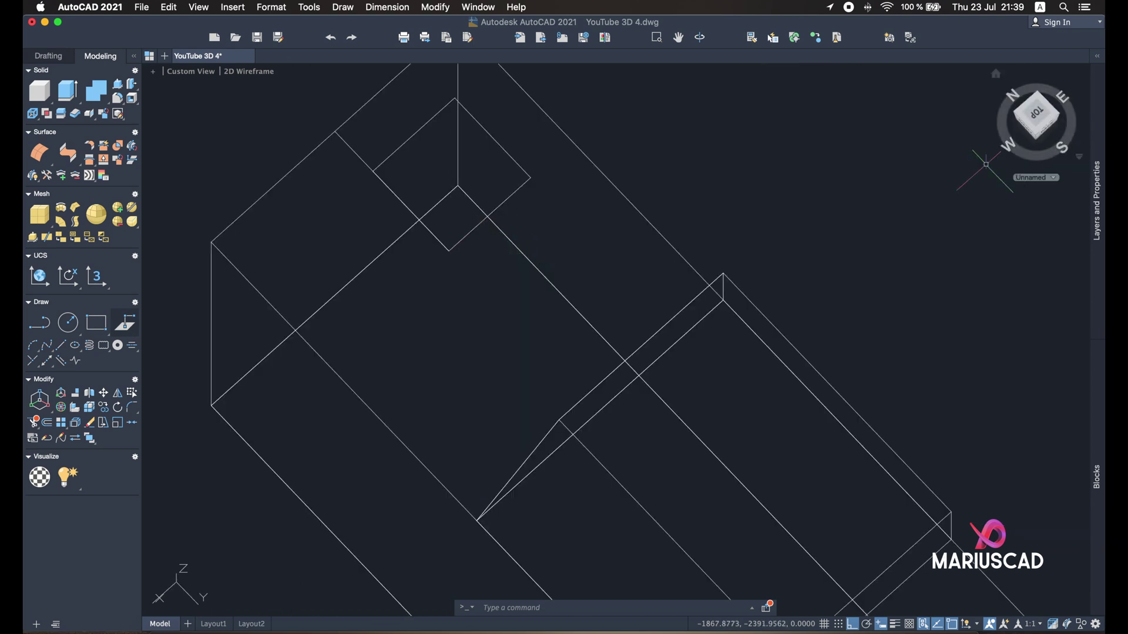
left_click_drag(1037, 115, 1035, 118)
left_click(1035, 117)
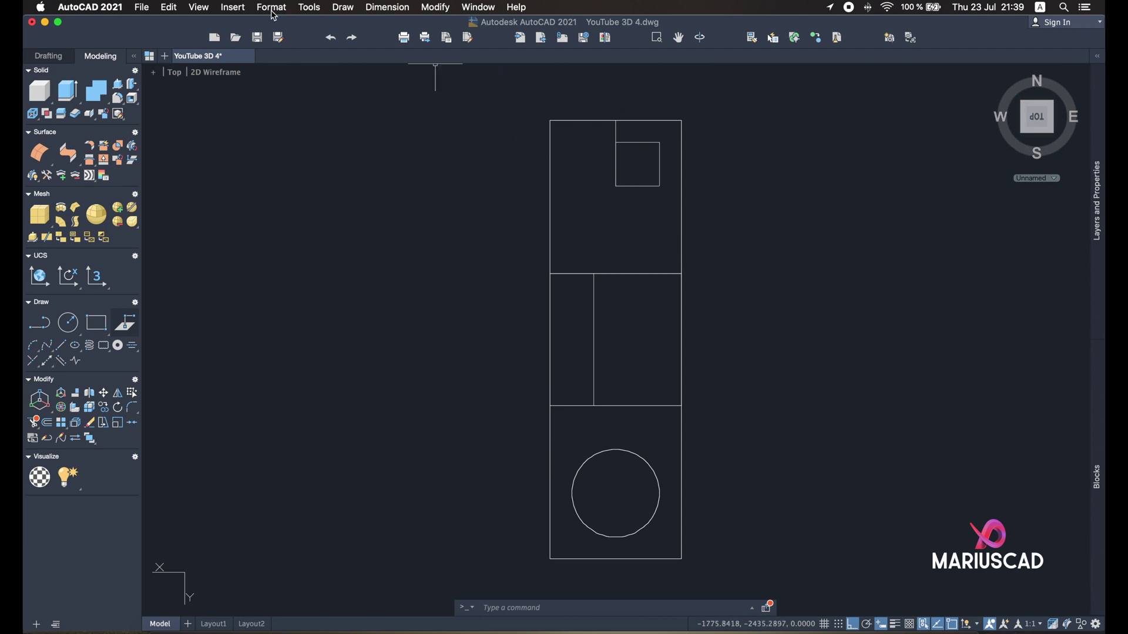
Align the UCS with the current view using New UCS > View
left_click(303, 7)
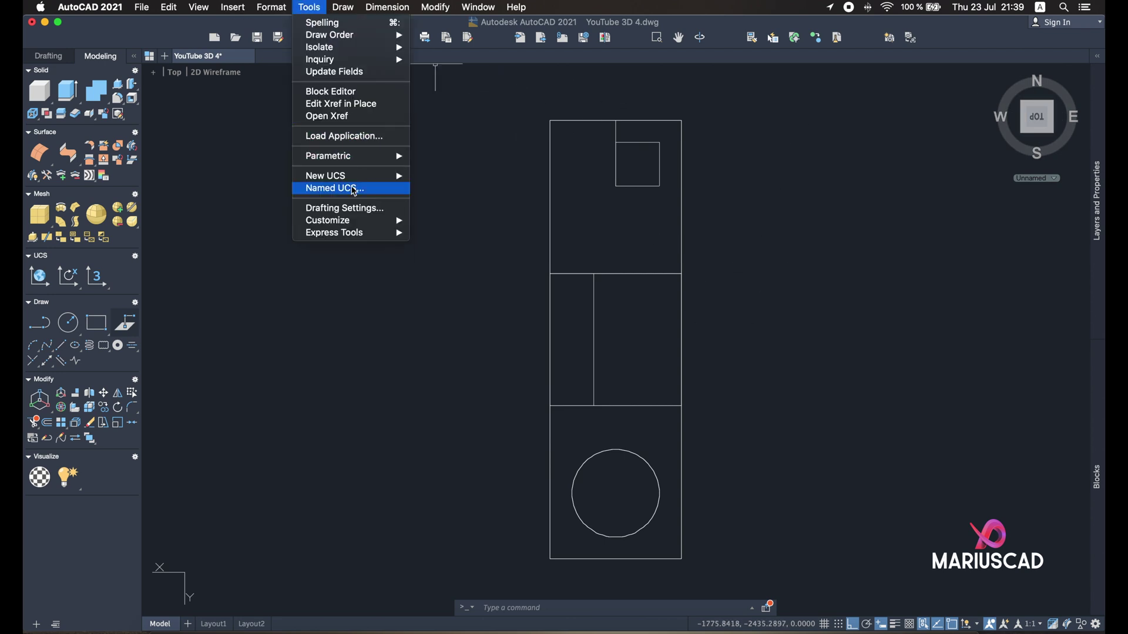
mouse_move(357, 179)
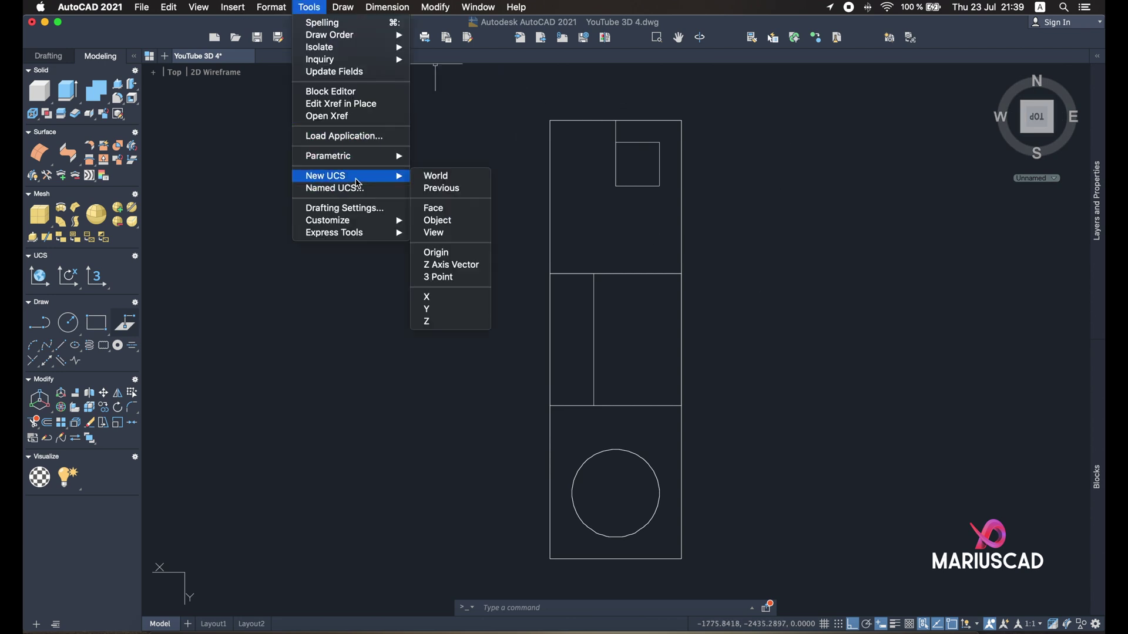
left_click(443, 235)
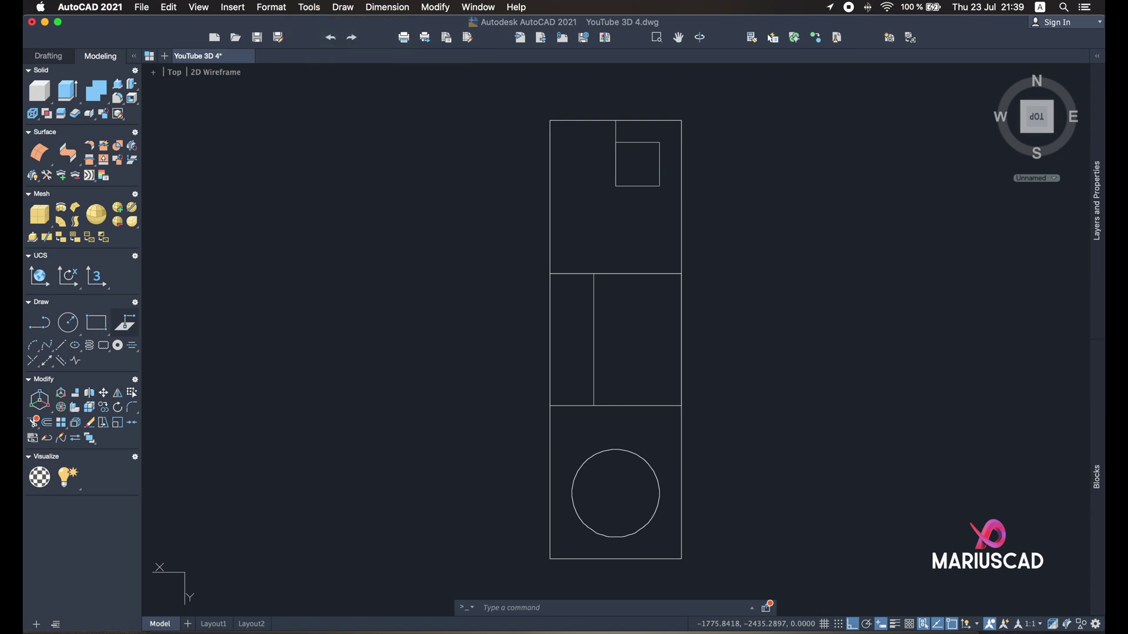
Move the small square from its centre onto the guide line's endpoint
left_click(643, 142)
type("m")
key("Return")
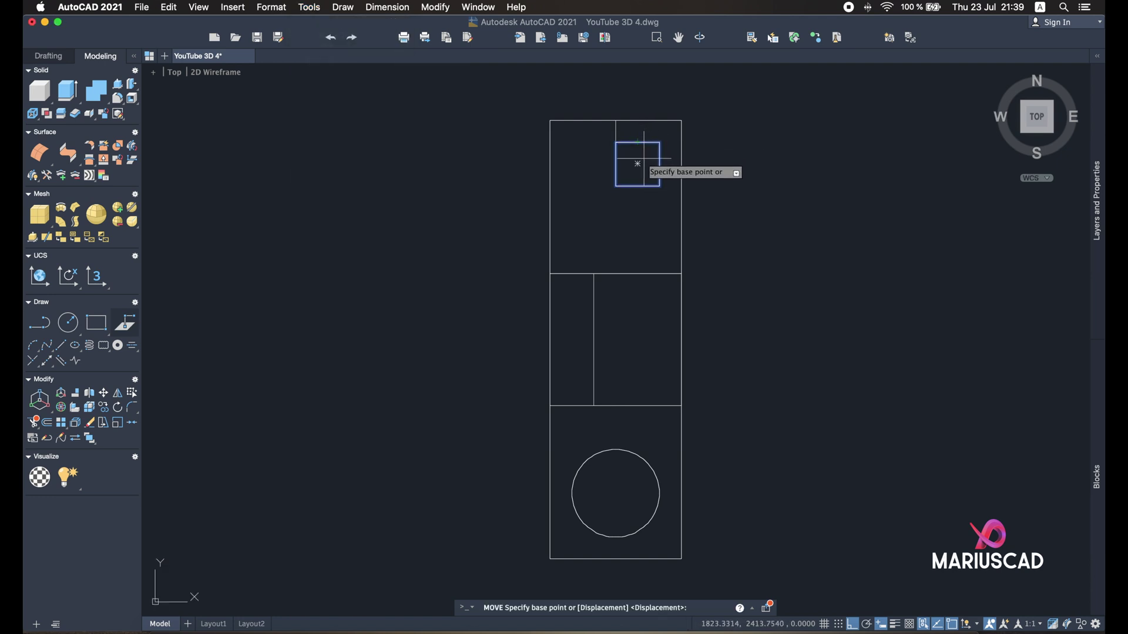
left_click(638, 164)
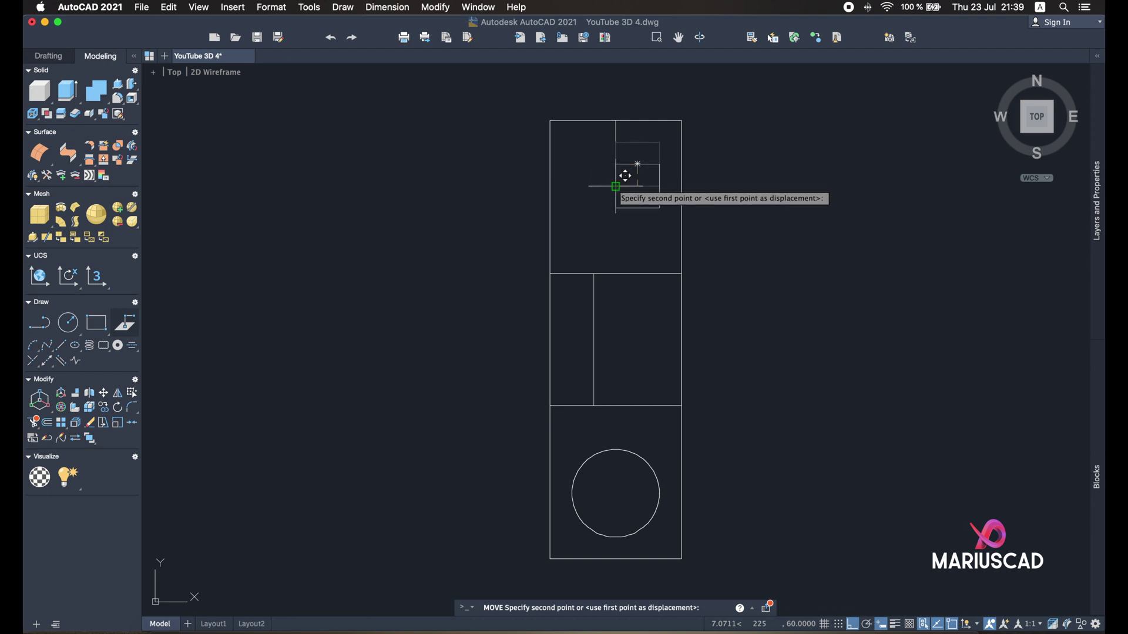
left_click(616, 187)
Delete the vertical guide line
left_click(618, 155)
left_click(613, 147)
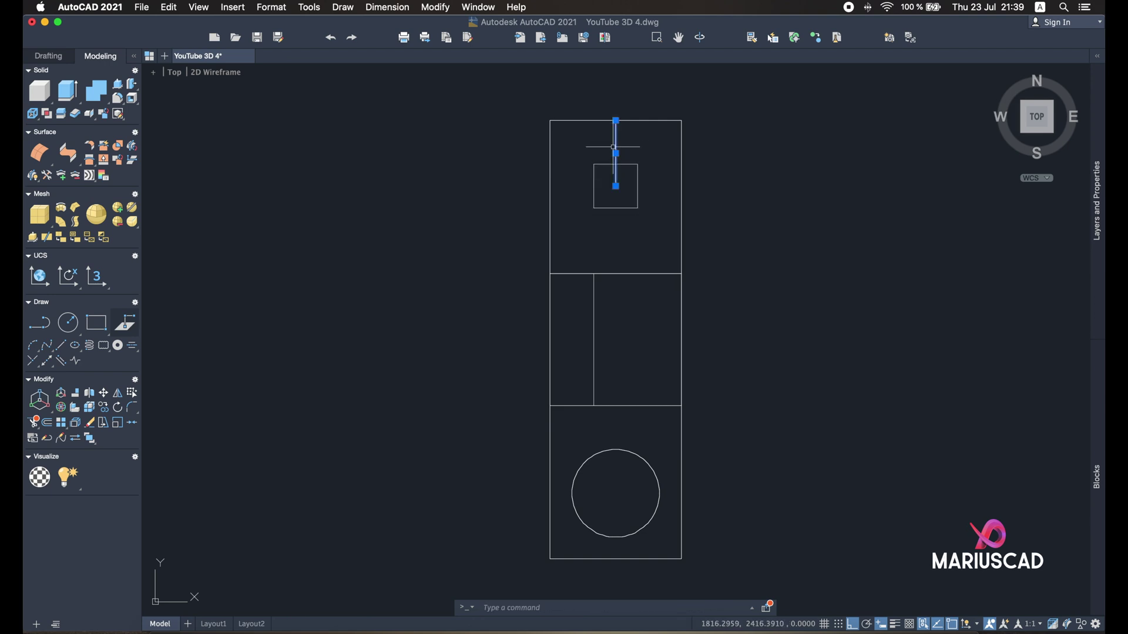
key("Delete")
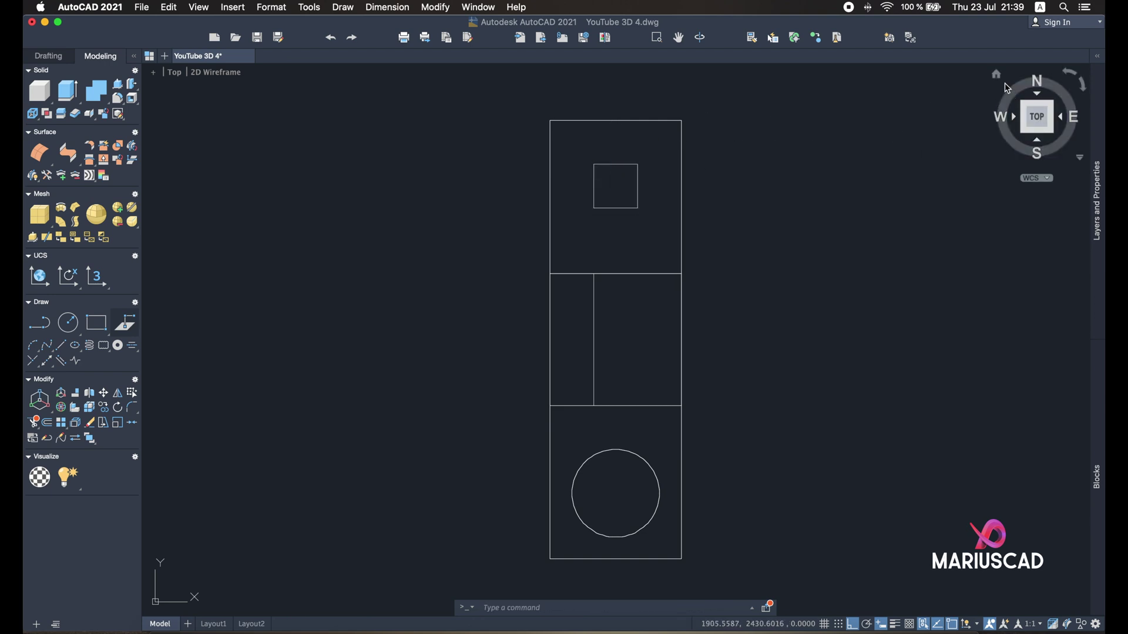
From the Home view, press-pull the 10 by 10 square into a small top box, then reopen the reference
left_click(996, 75)
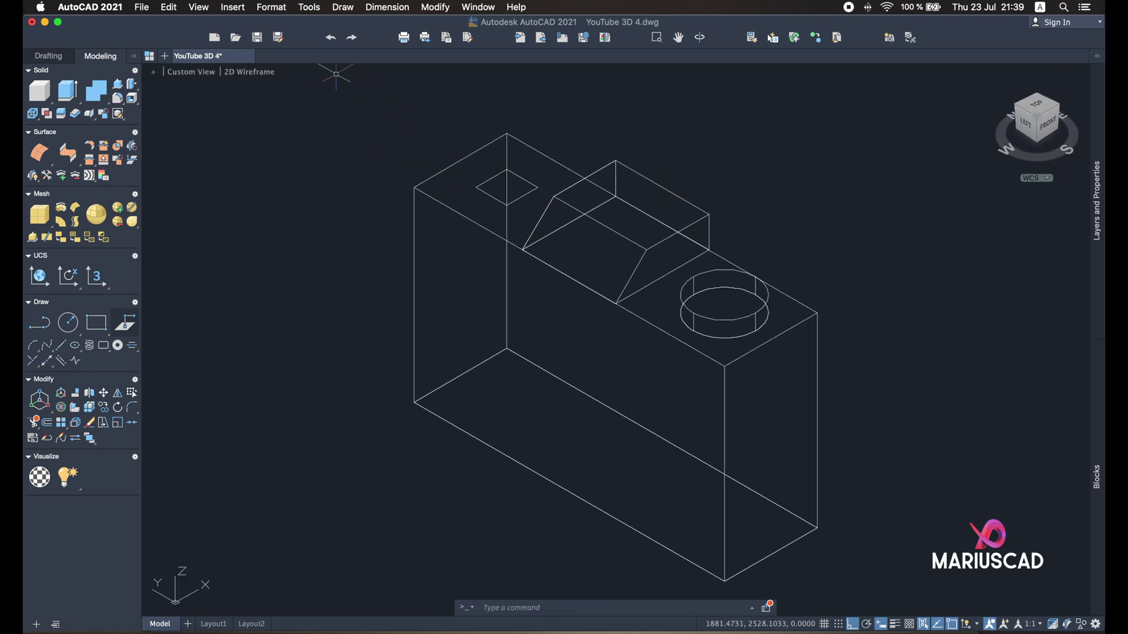
left_click(125, 323)
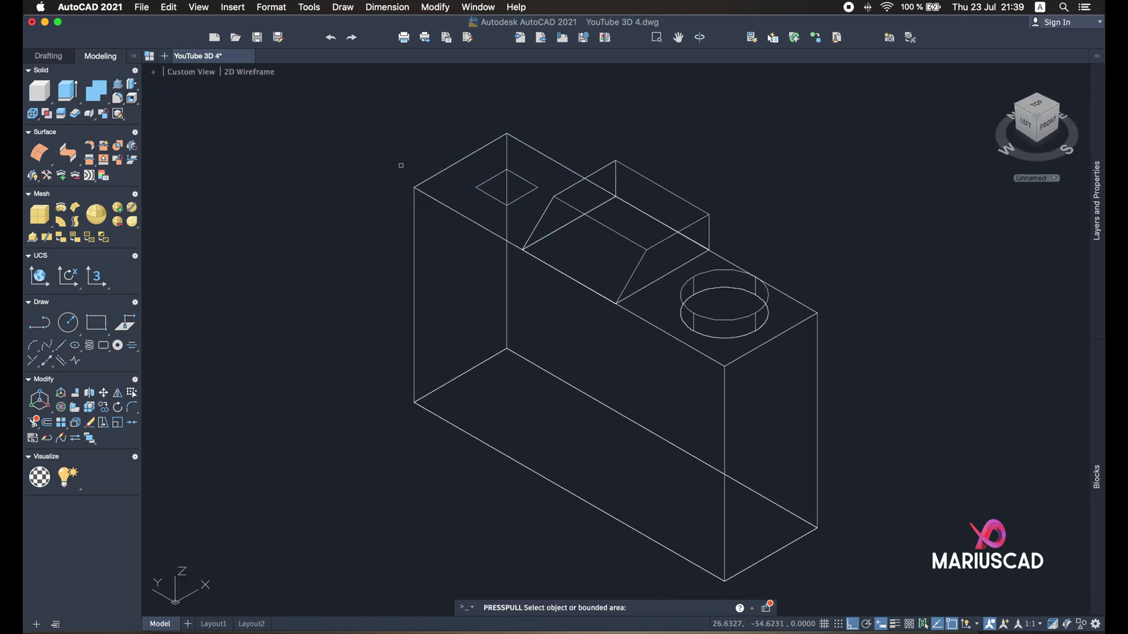
left_click(504, 187)
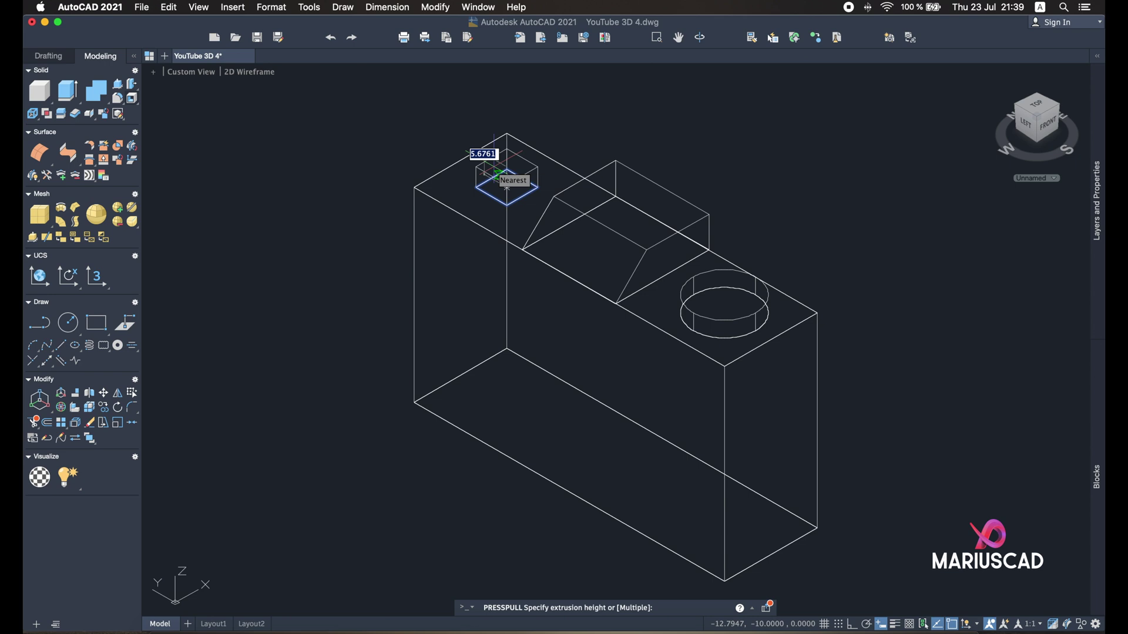
left_click(498, 172)
key("Return")
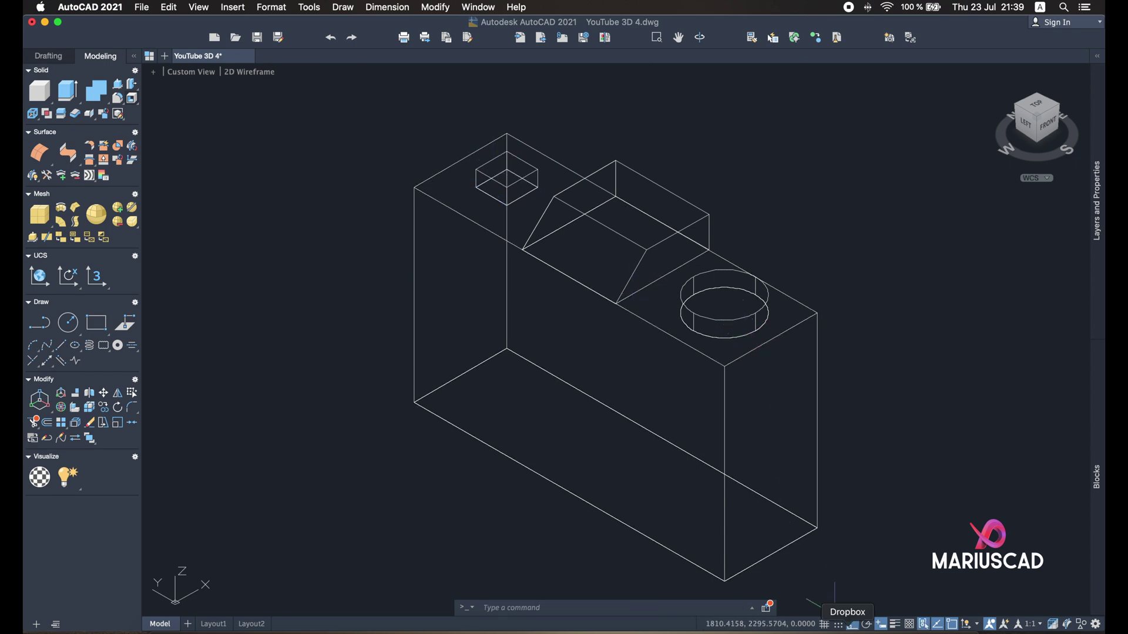
left_click(919, 624)
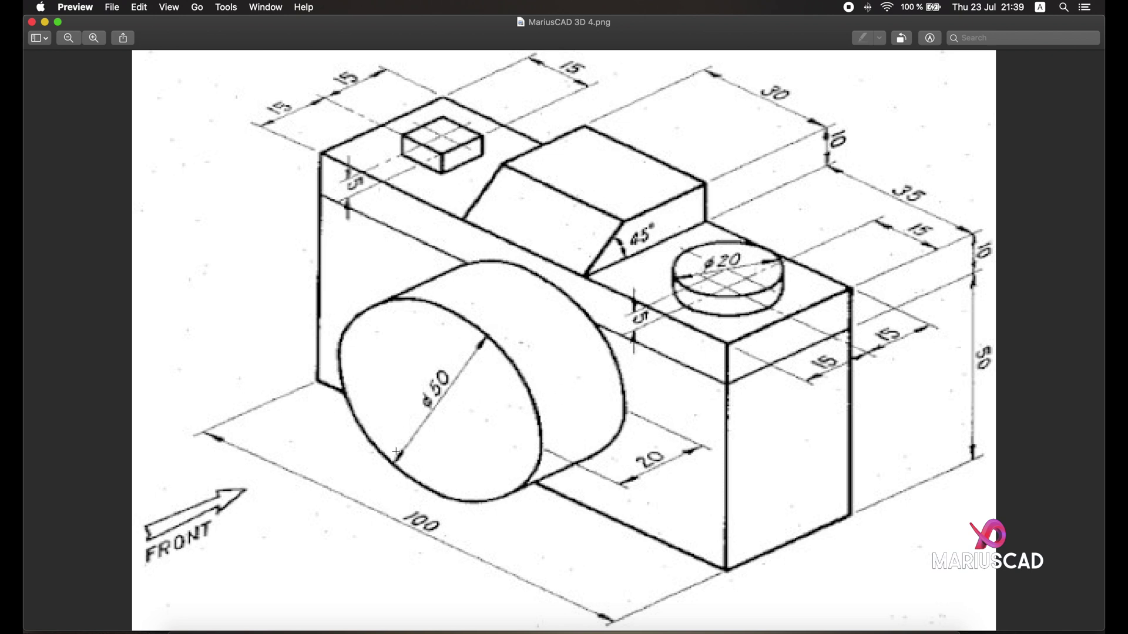
Minimise the reference camera drawing after reviewing it
left_click(45, 23)
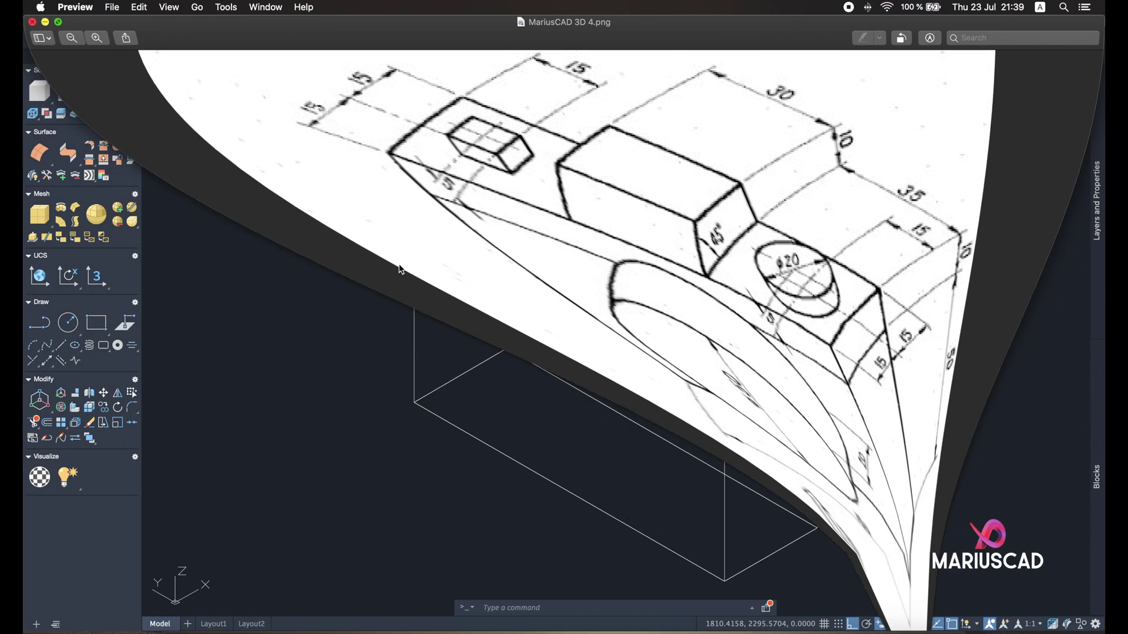
Draw lines lower-left to upper-right and top-left to bottom-right across the front face
left_click(62, 341)
left_click(66, 347)
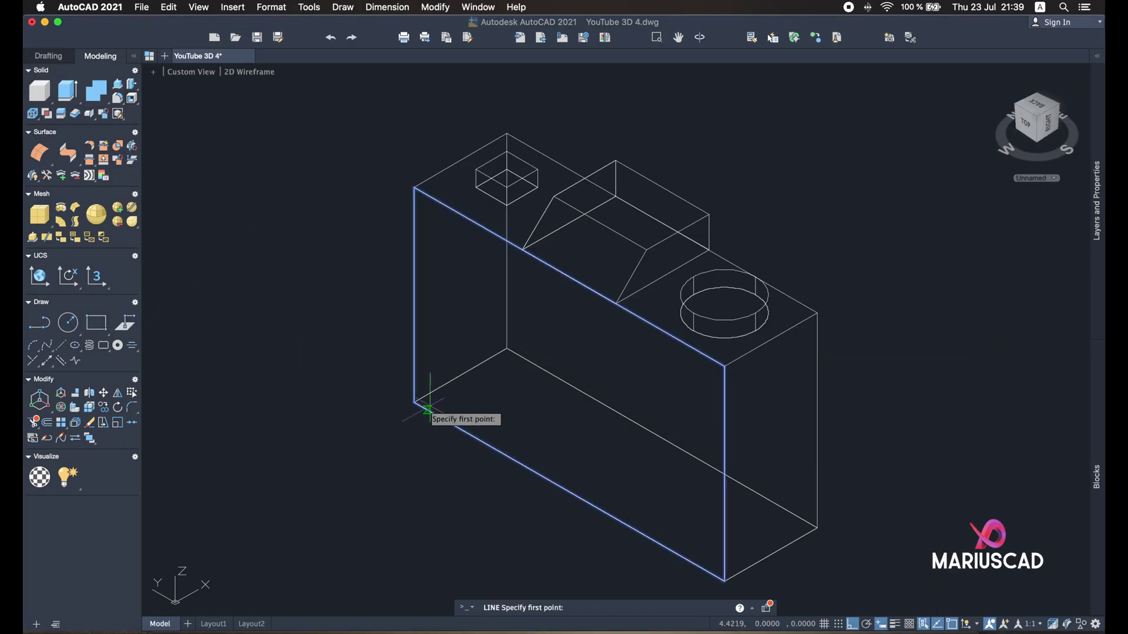
left_click(414, 403)
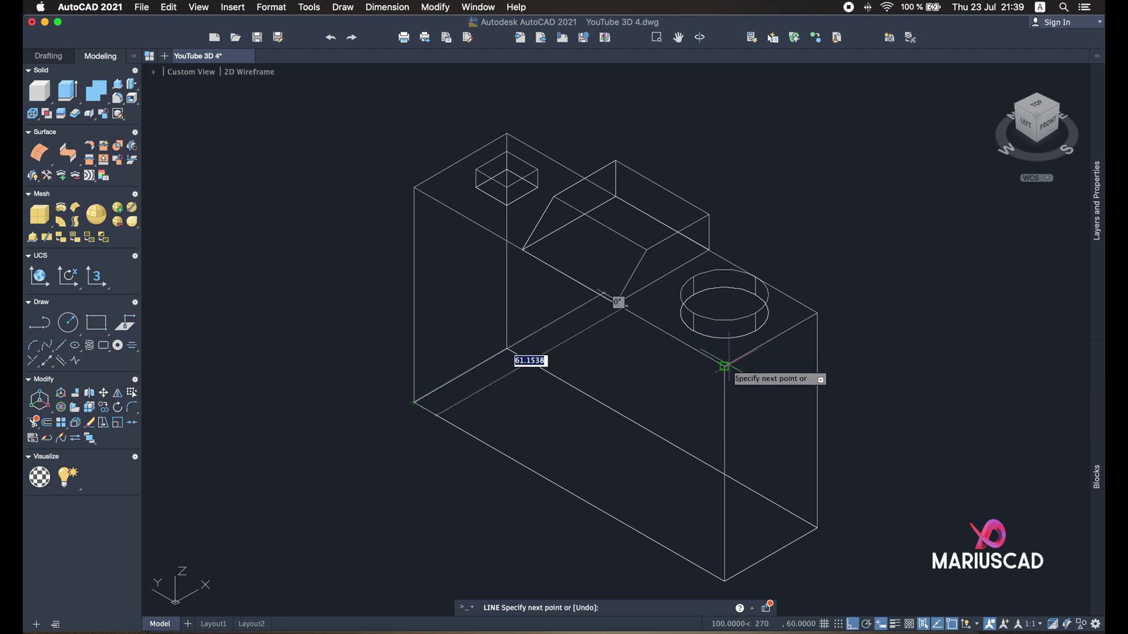
left_click(724, 367)
key("Escape")
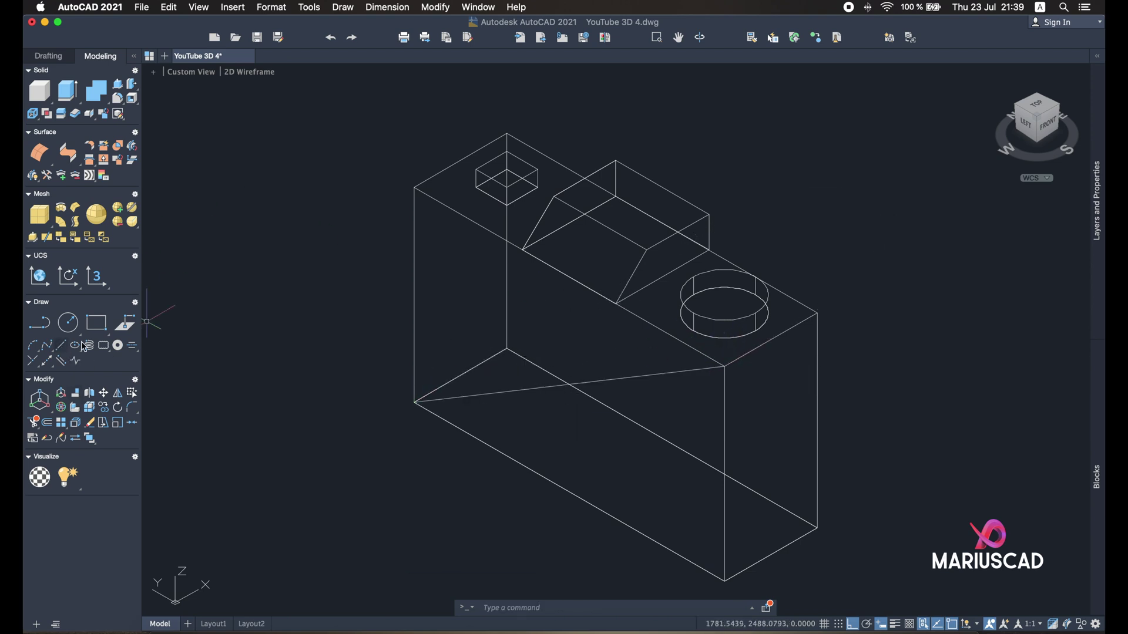
key("Return")
left_click(414, 188)
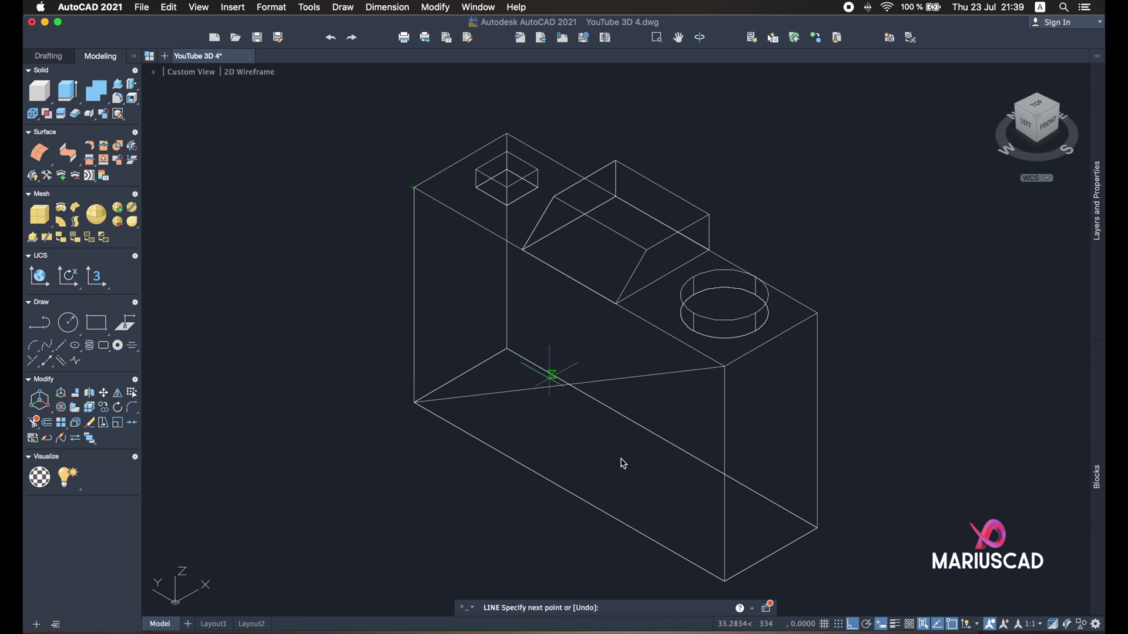
left_click(723, 577)
key("Escape")
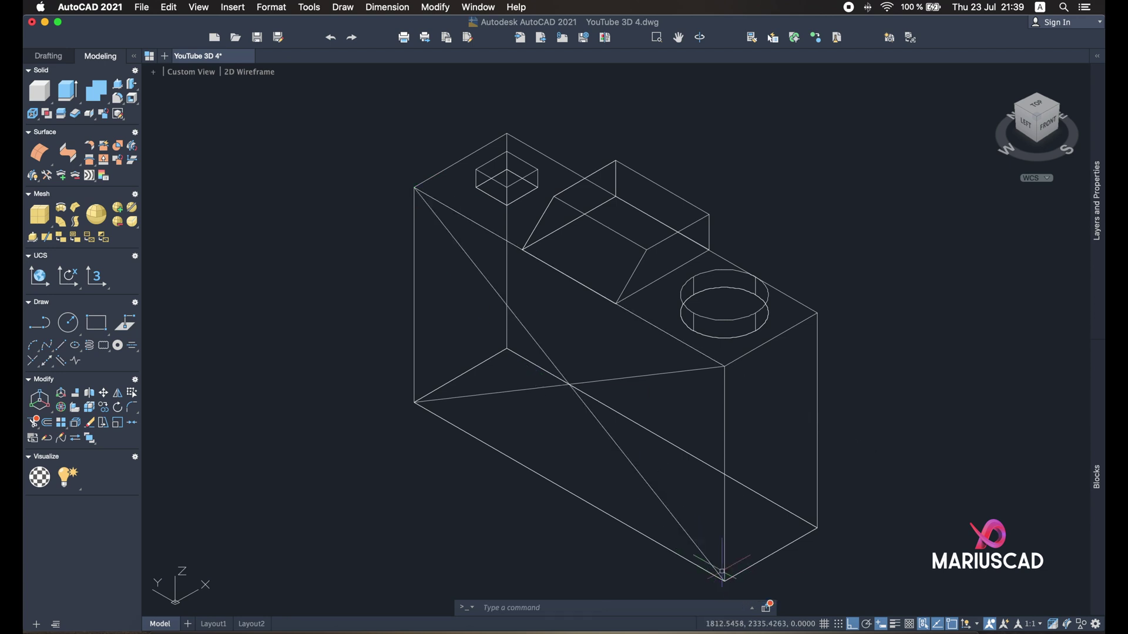
middle_click_drag(714, 470, 705, 406, "shift")
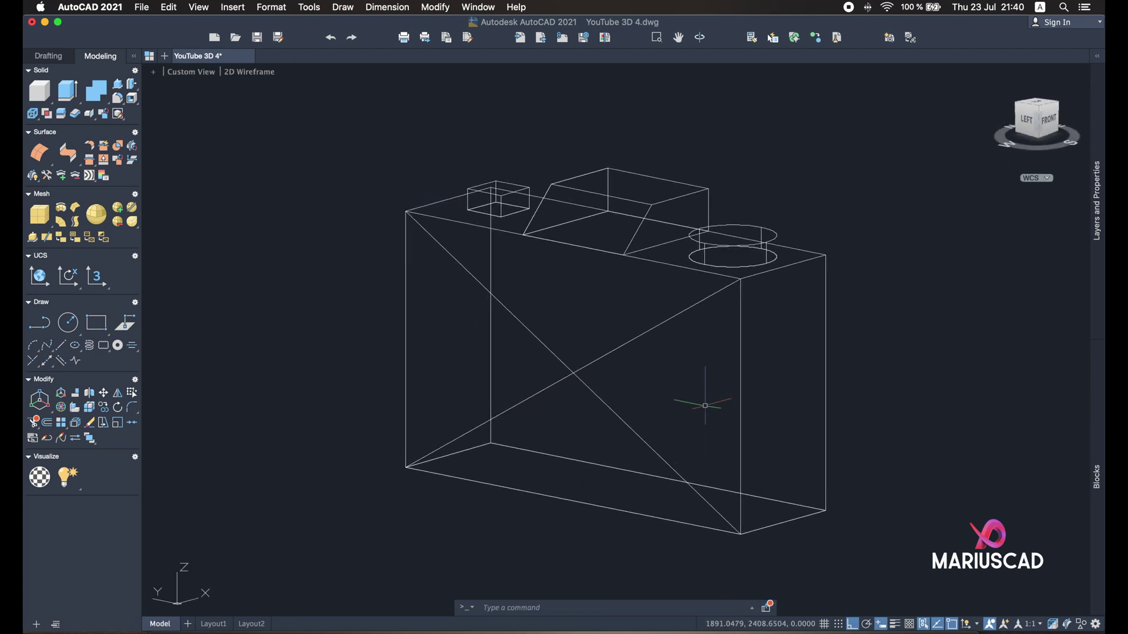
left_click(68, 322)
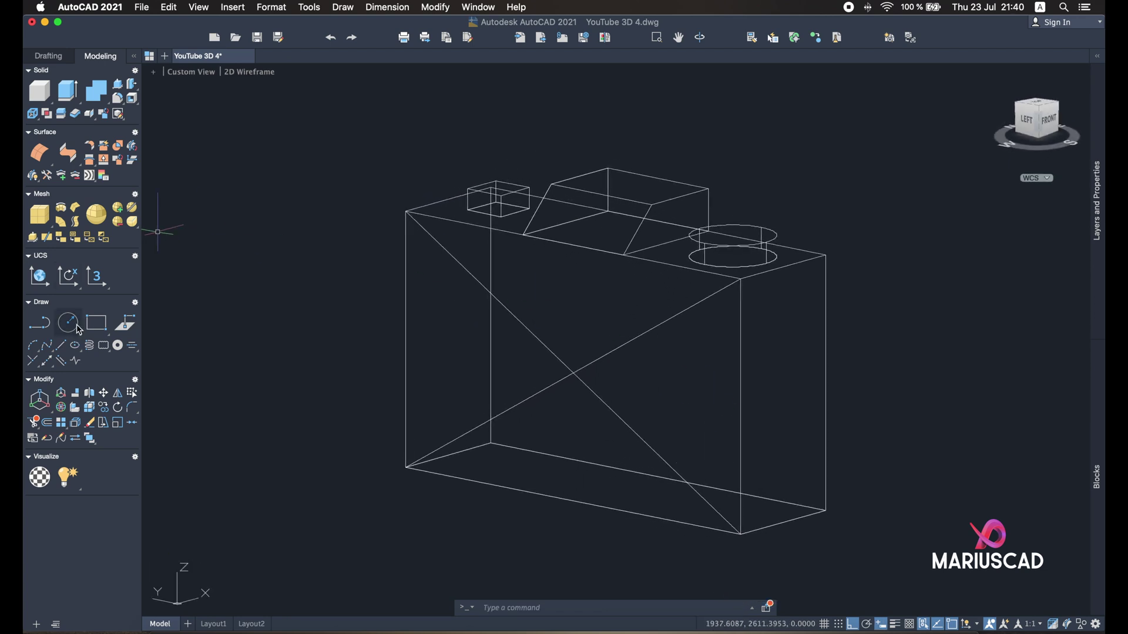
Draw a 50-diameter circle centred where the front-face diagonals cross
left_click(573, 373)
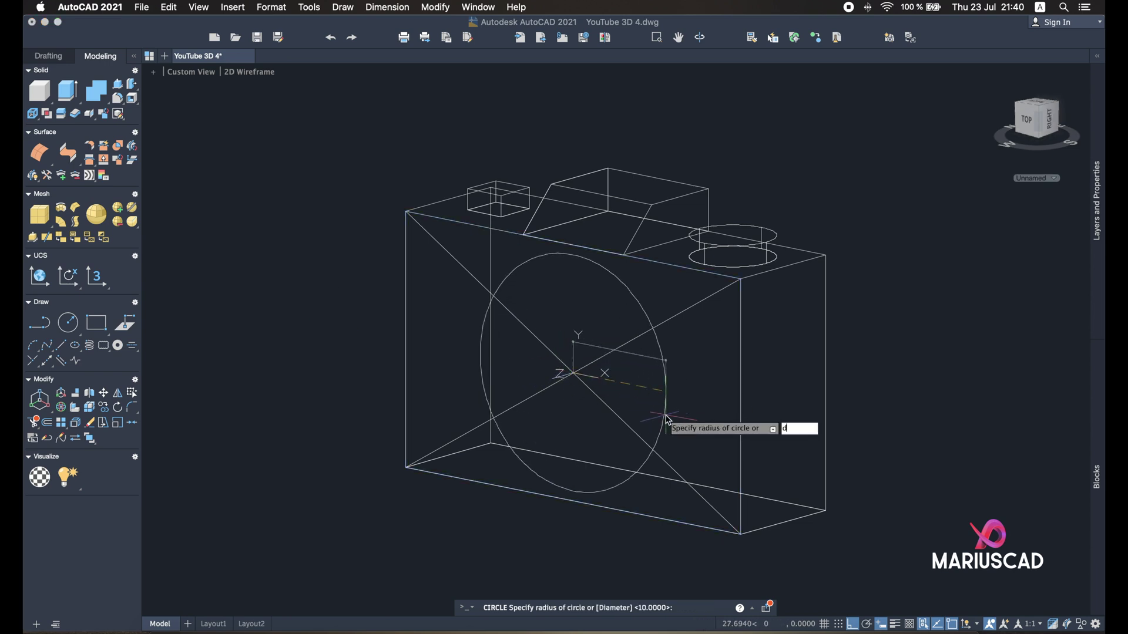
key("Return")
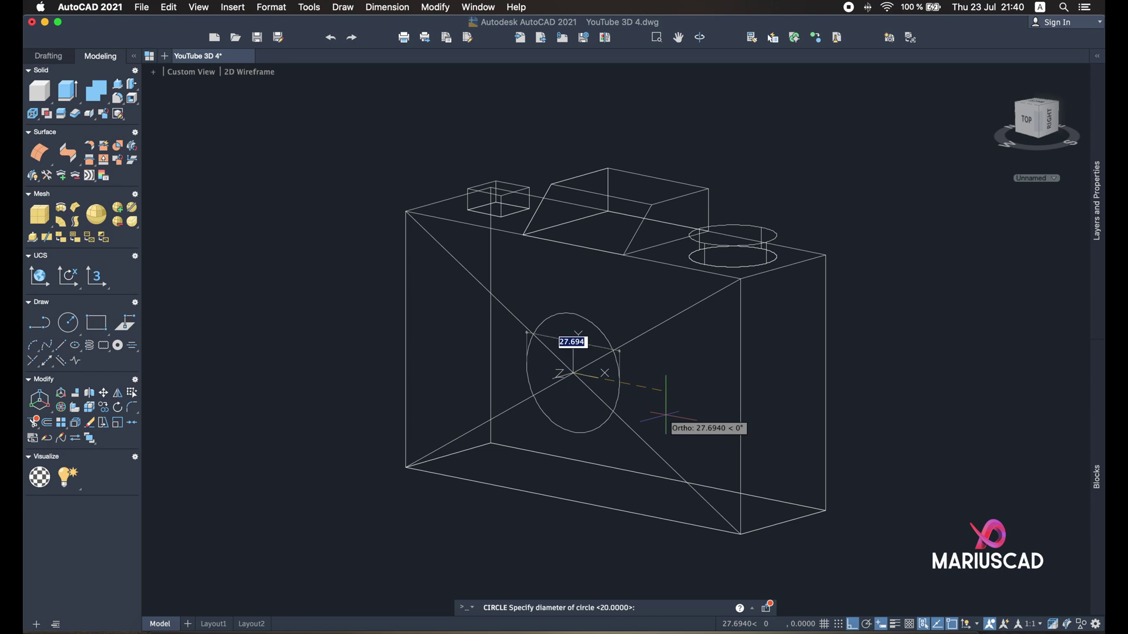
type("50")
key("Return")
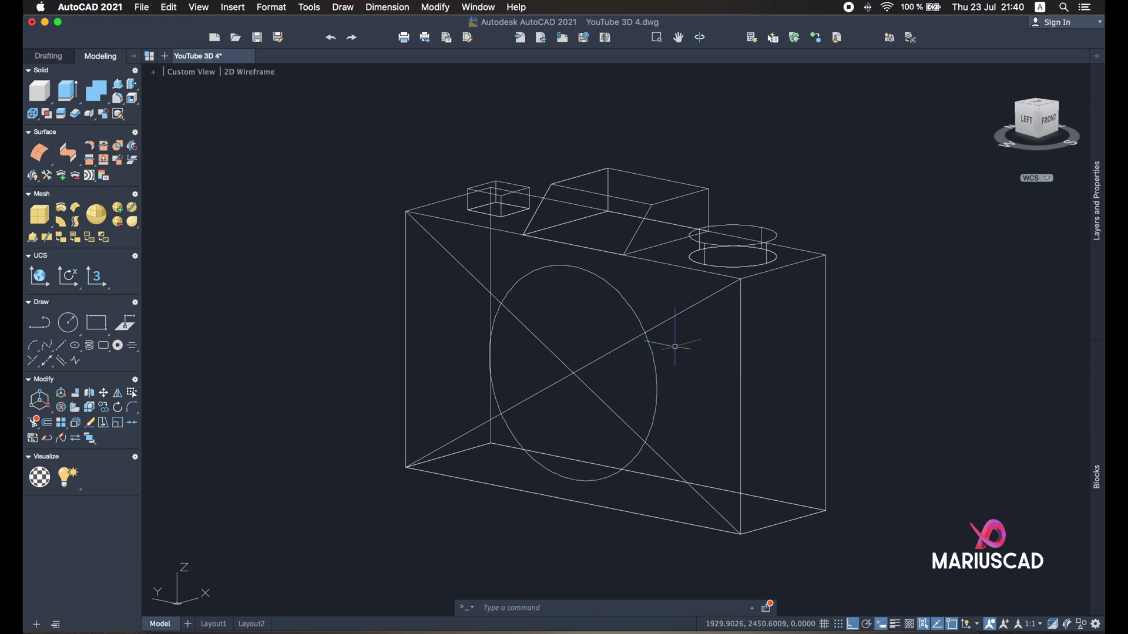
Delete both diagonal guide lines
left_click(585, 391)
left_click(554, 353)
key("Delete")
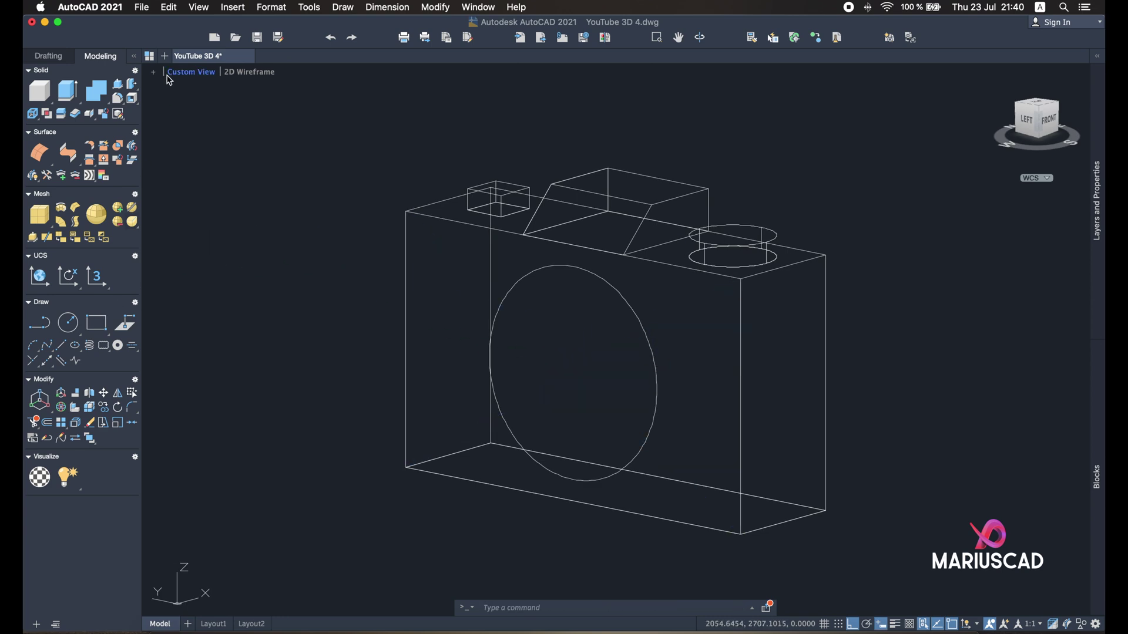
Press-pull the lens circle 20 units out into a cylinder
left_click(120, 86)
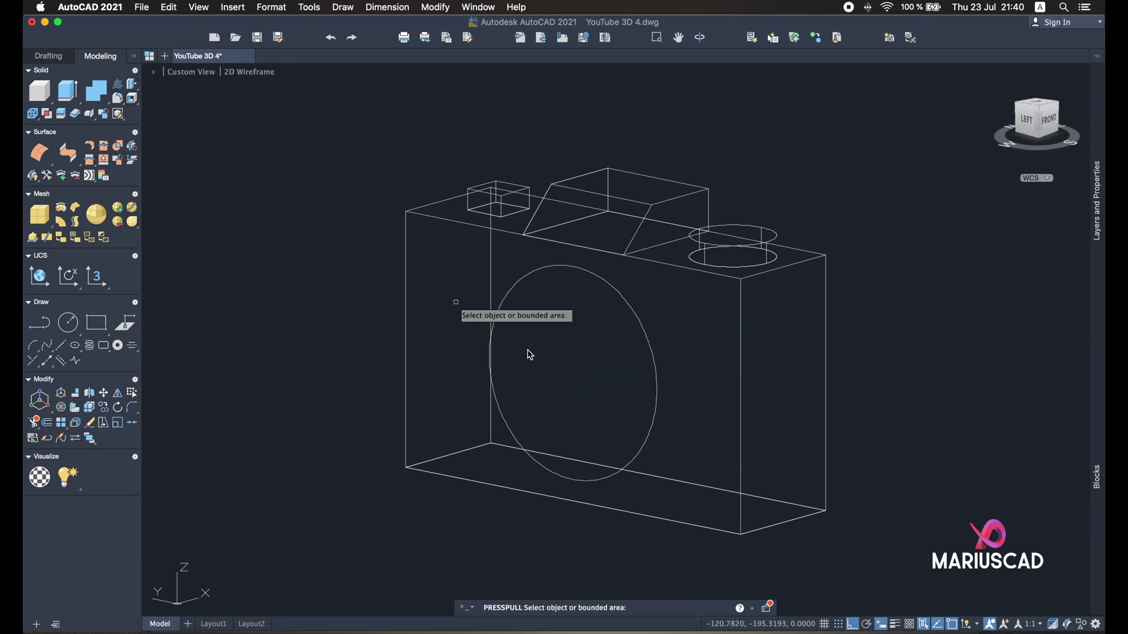
left_click(596, 359)
type("20")
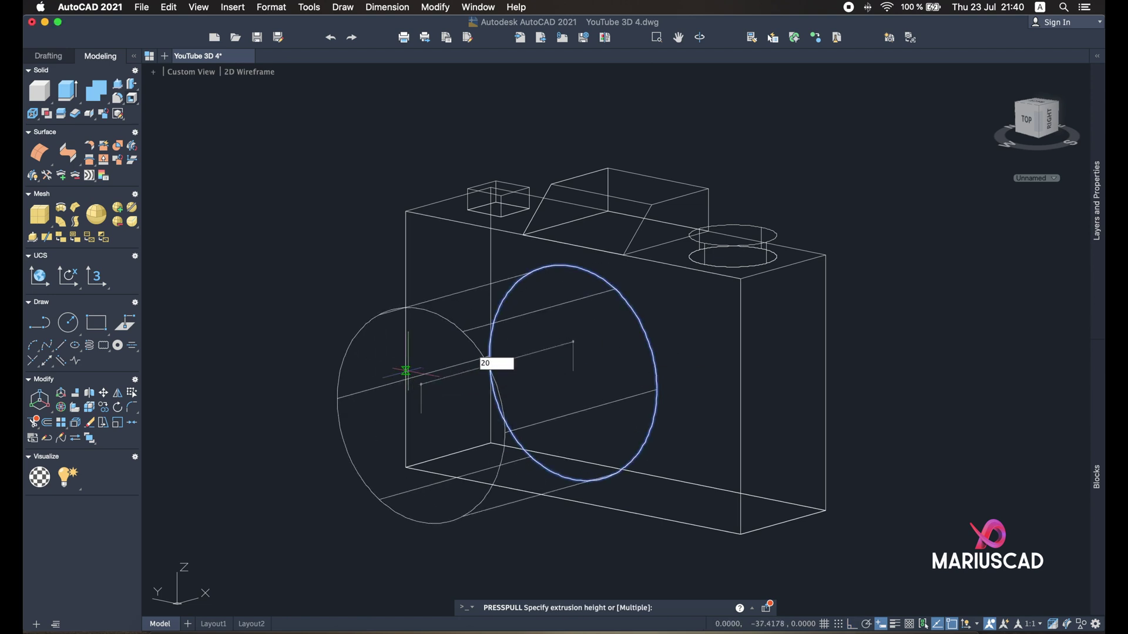
key("Return")
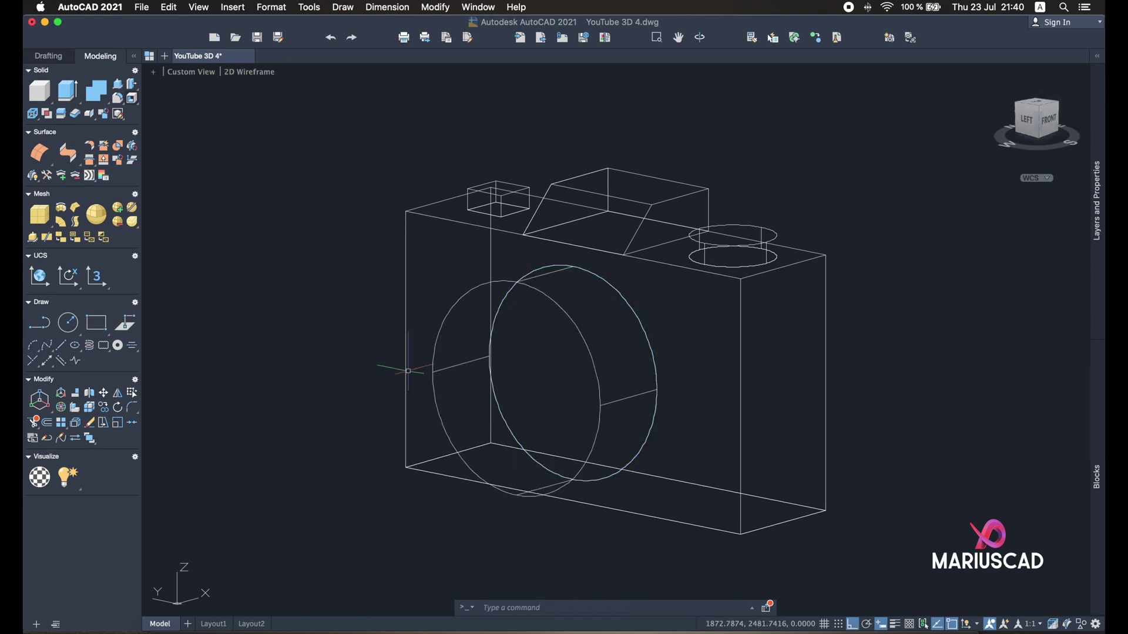
left_click(257, 73)
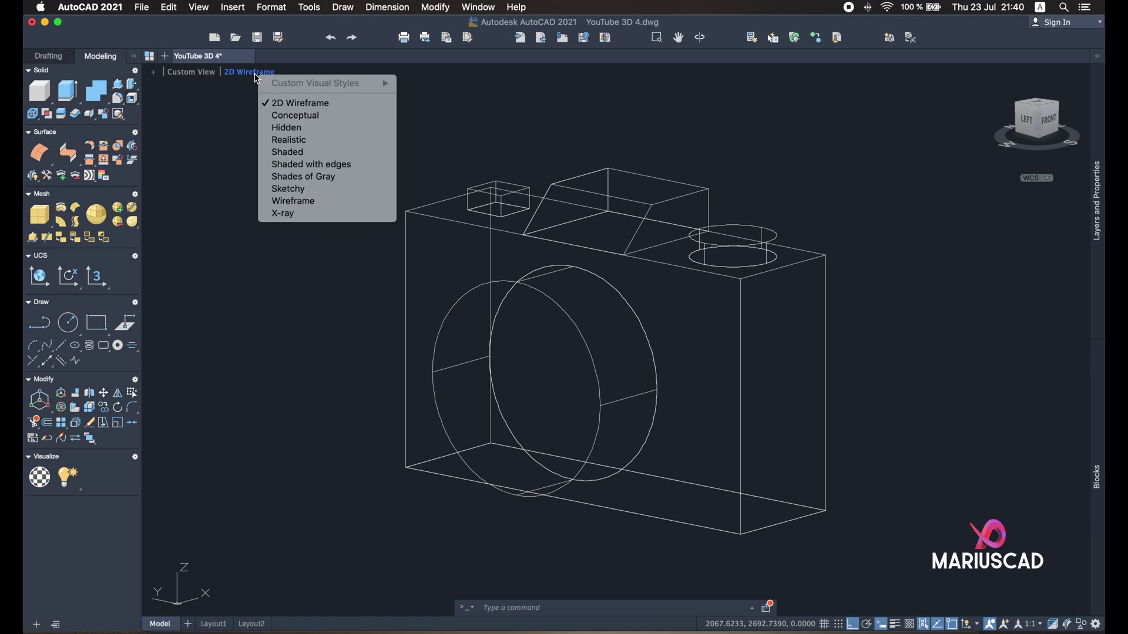
Set the visual style to Shaded with edges
left_click(292, 164)
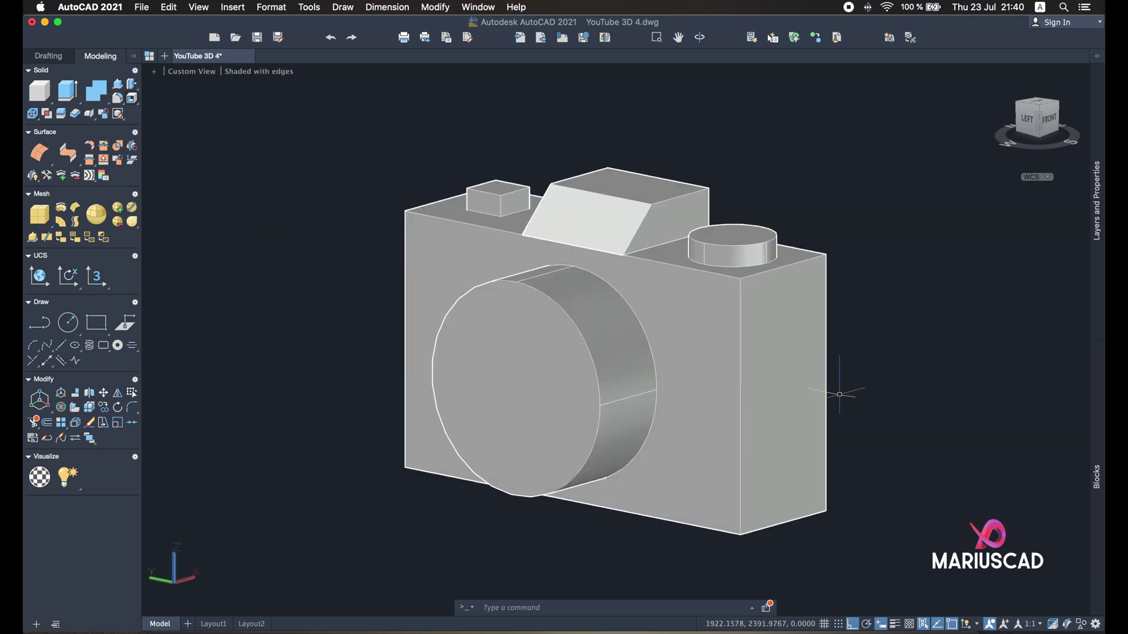
middle_click_drag(838, 390, 818, 423, "shift")
scroll(819, 423, "down", 3)
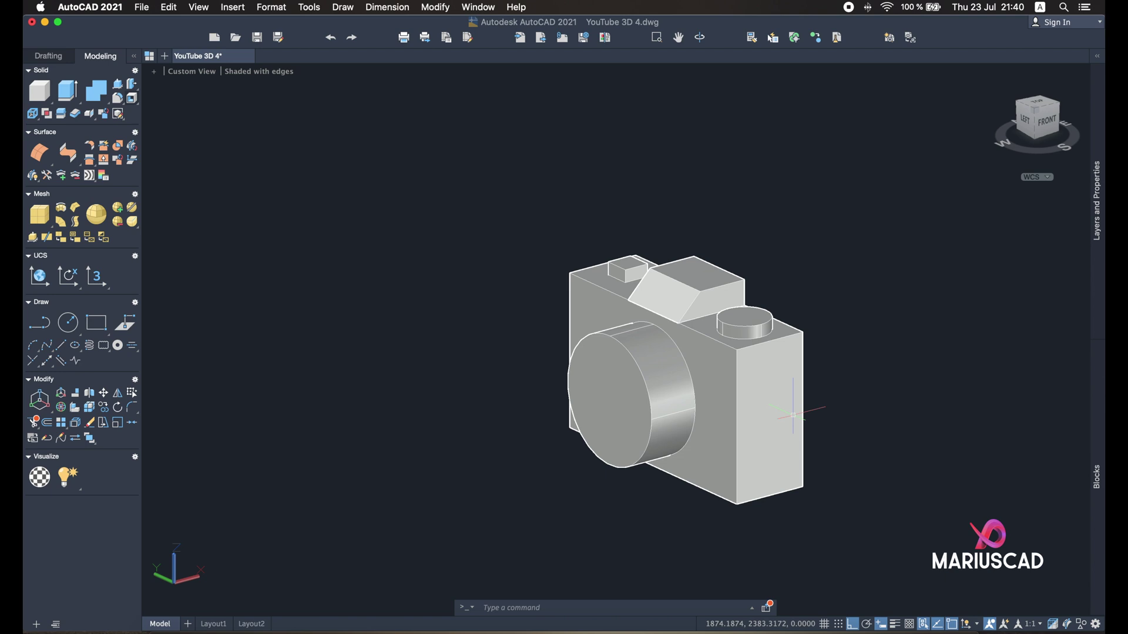
Union body, viewfinder, top box, button and lens into one solid, then orbit to inspect it
left_click(92, 94)
left_click(860, 561)
left_click(427, 182)
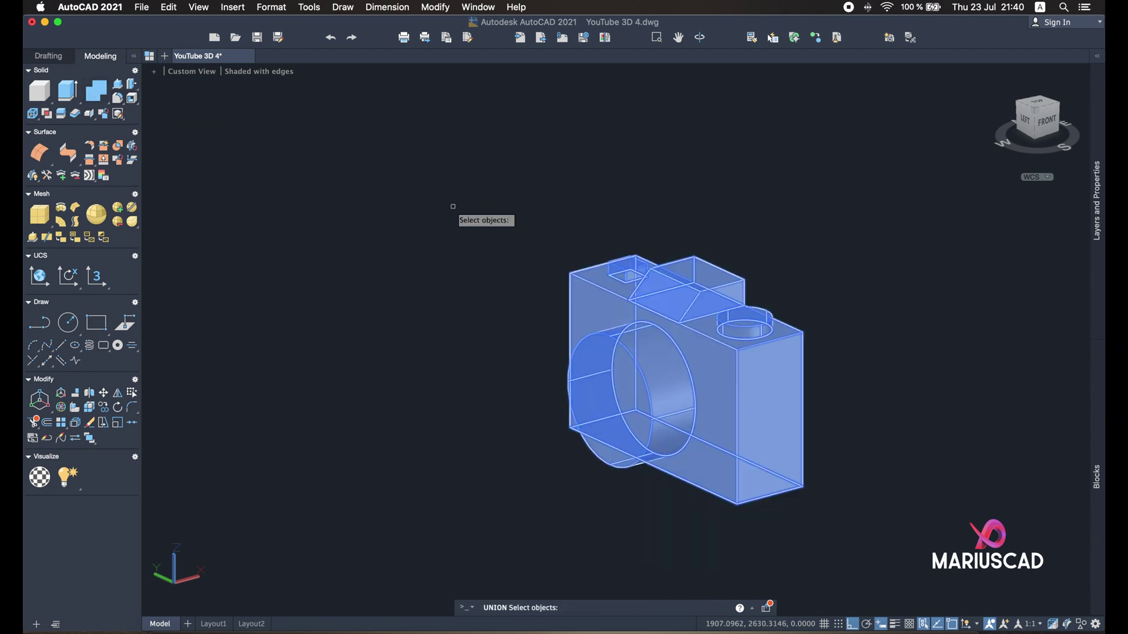
key("Return")
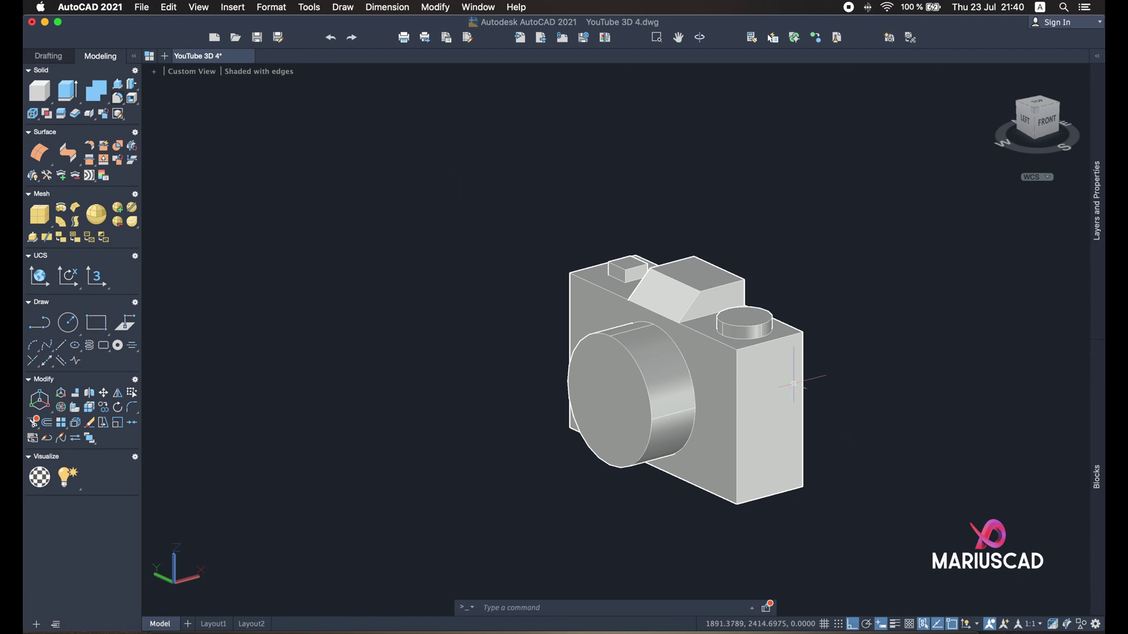
left_click(770, 385)
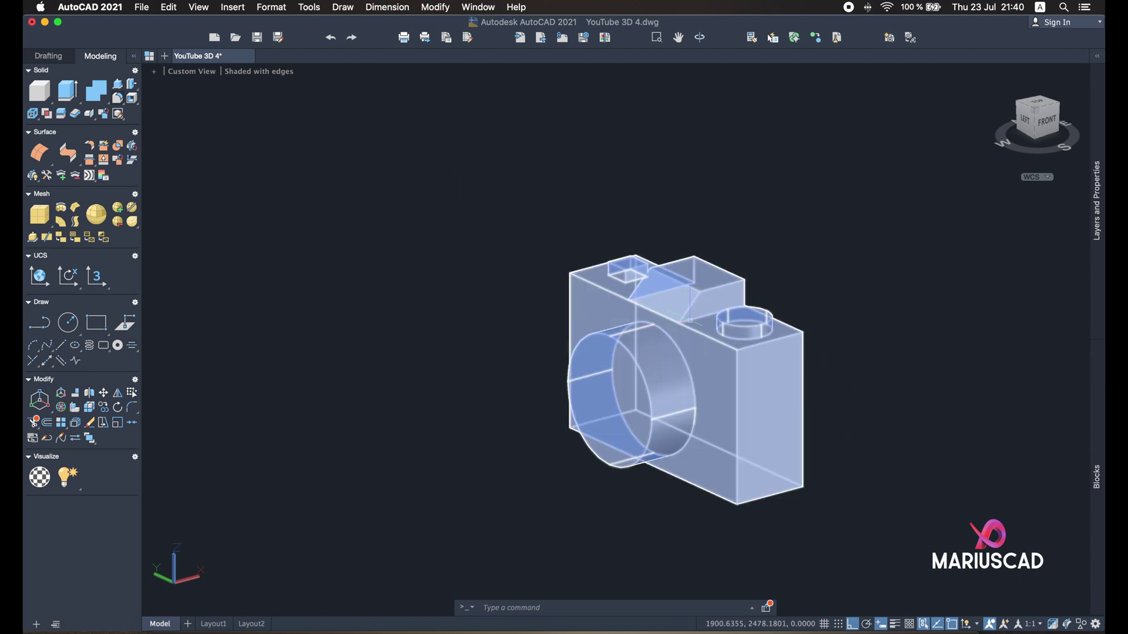
mouse_move(769, 385)
middle_mouse_down("shift")
mouse_move(811, 345)
mouse_move(686, 411)
middle_mouse_up("shift")
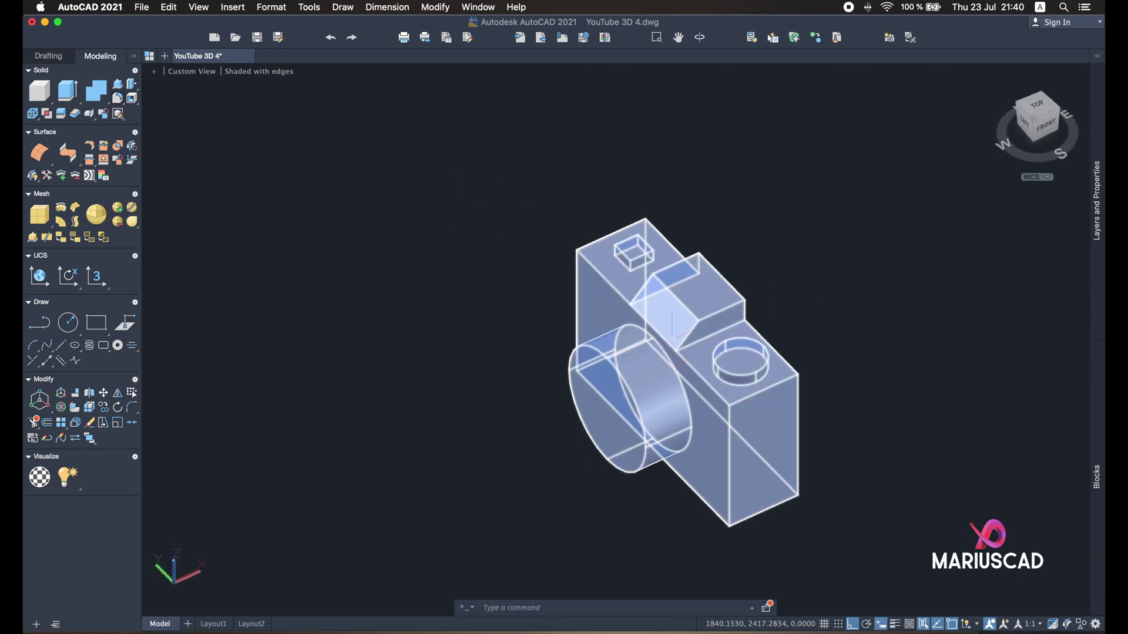
mouse_move(784, 404)
middle_mouse_down("shift")
mouse_move(767, 345)
mouse_move(818, 378)
mouse_move(845, 365)
middle_mouse_up("shift")
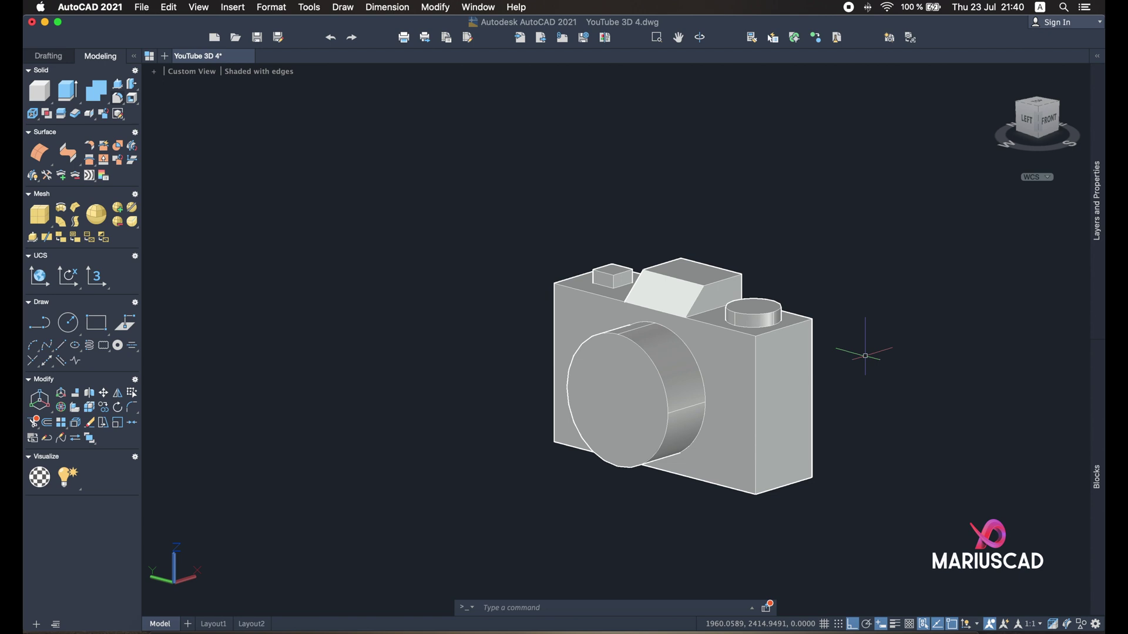
mouse_move(865, 356)
middle_mouse_down("shift")
mouse_move(844, 378)
mouse_move(865, 356)
middle_mouse_up("shift")
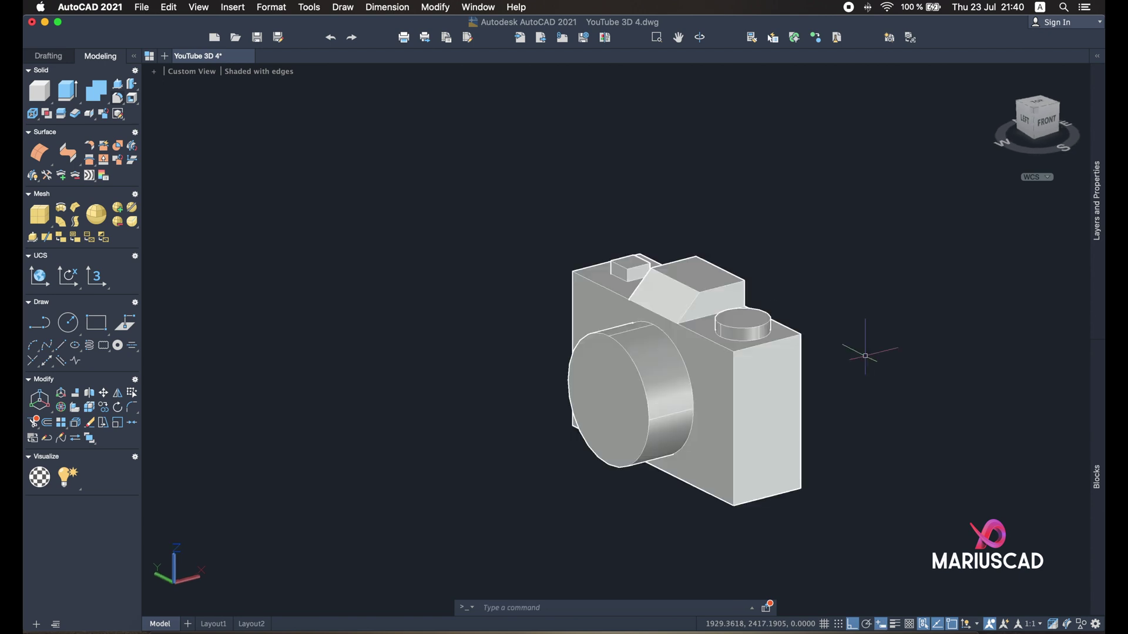